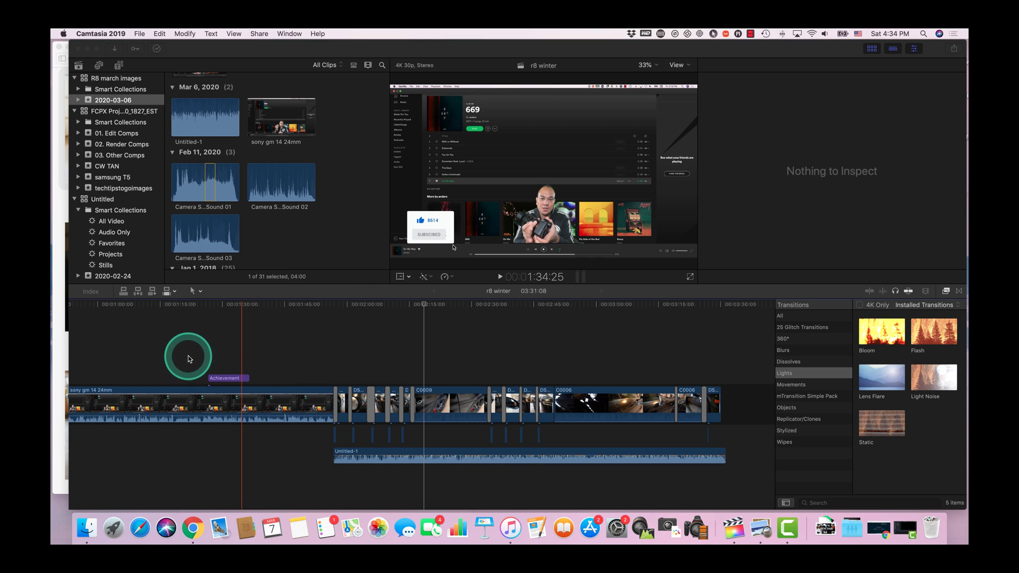
# Skim through the r8 winter timeline to a later point and mute the computer's sound
pyautogui.scroll(3, 304, 223)
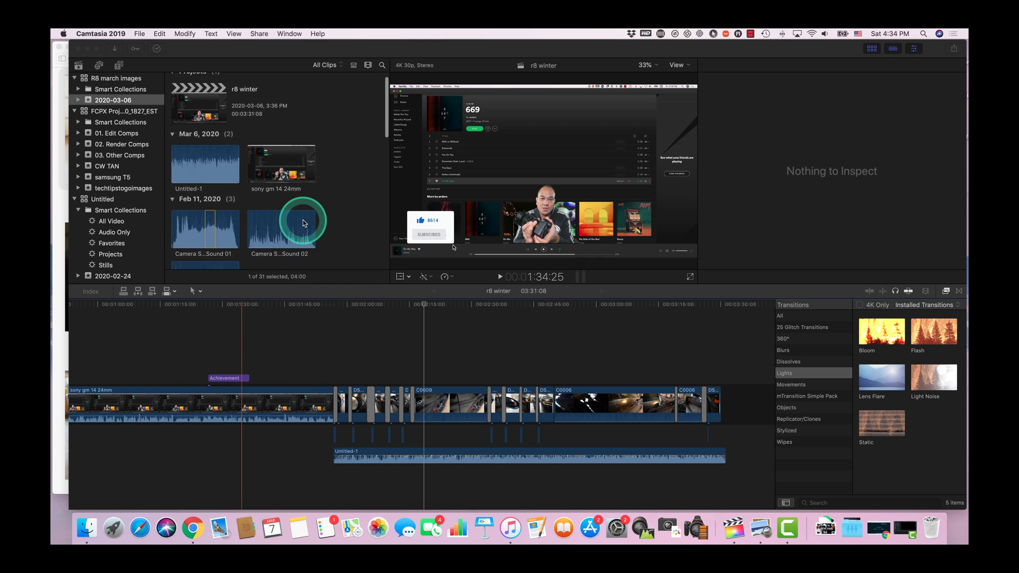
pyautogui.scroll(1, 304, 223)
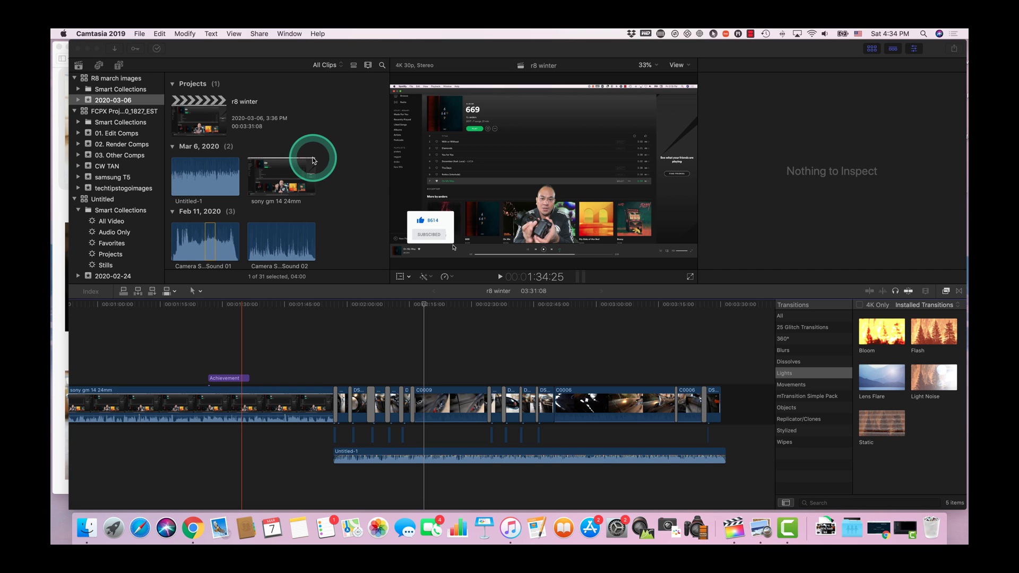
pyautogui.scroll(-6, 299, 163)
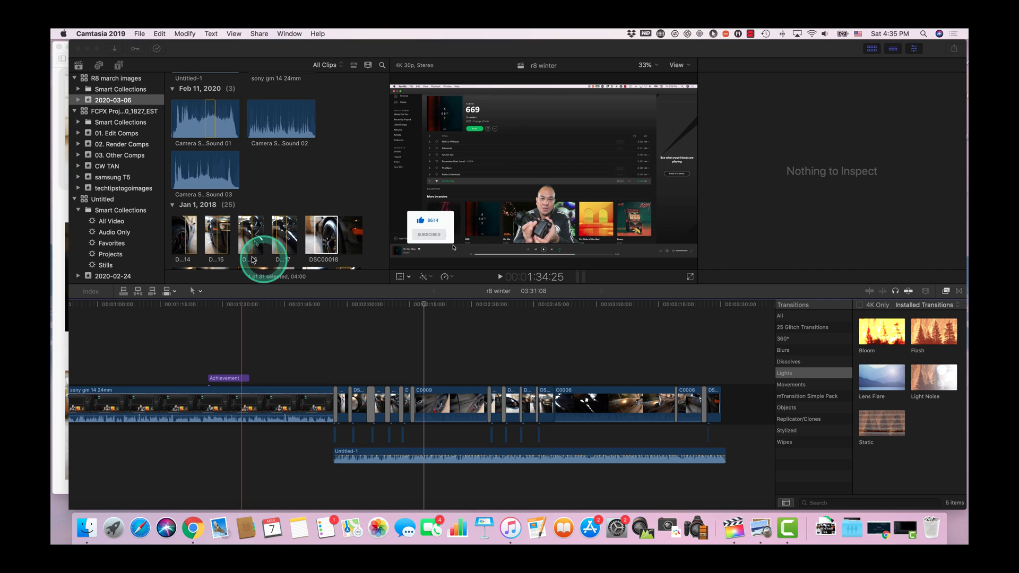
pyautogui.scroll(-3, 265, 245)
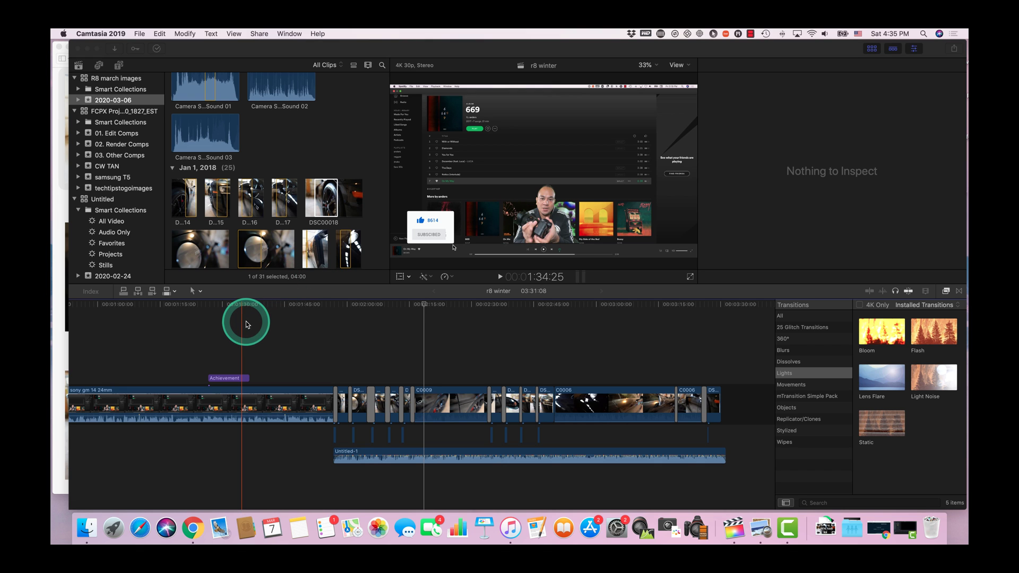
pyautogui.scroll(5, 278, 172)
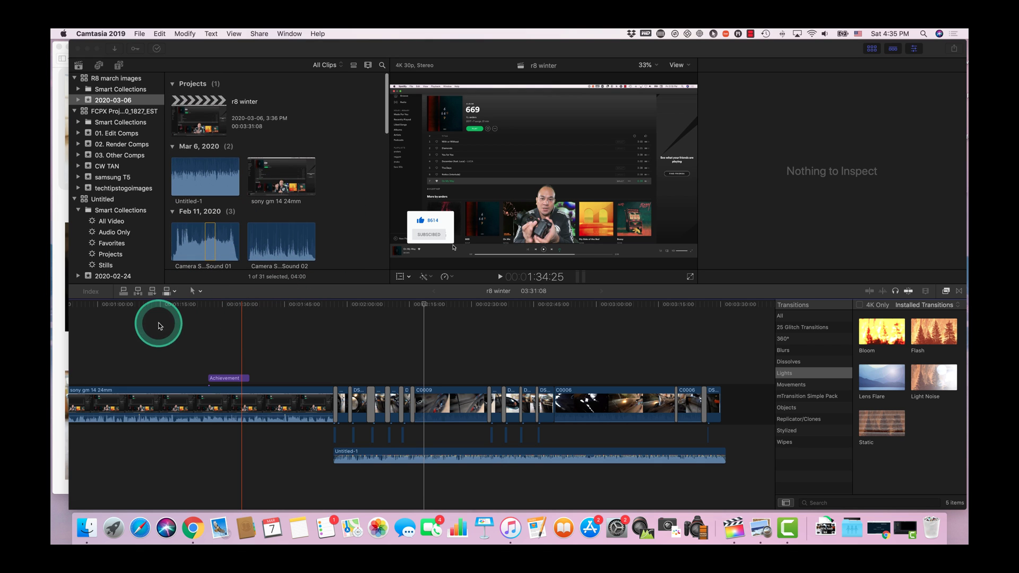
pyautogui.click(367, 351)
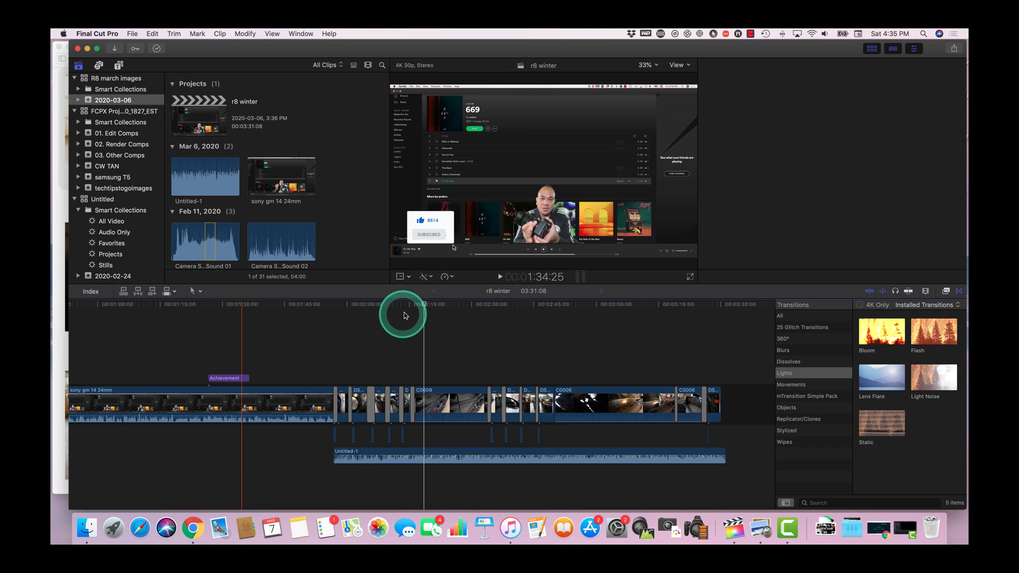
pyautogui.moveTo(420, 305); pyautogui.dragTo(328, 312)
pyautogui.press('XF86AudioMute')
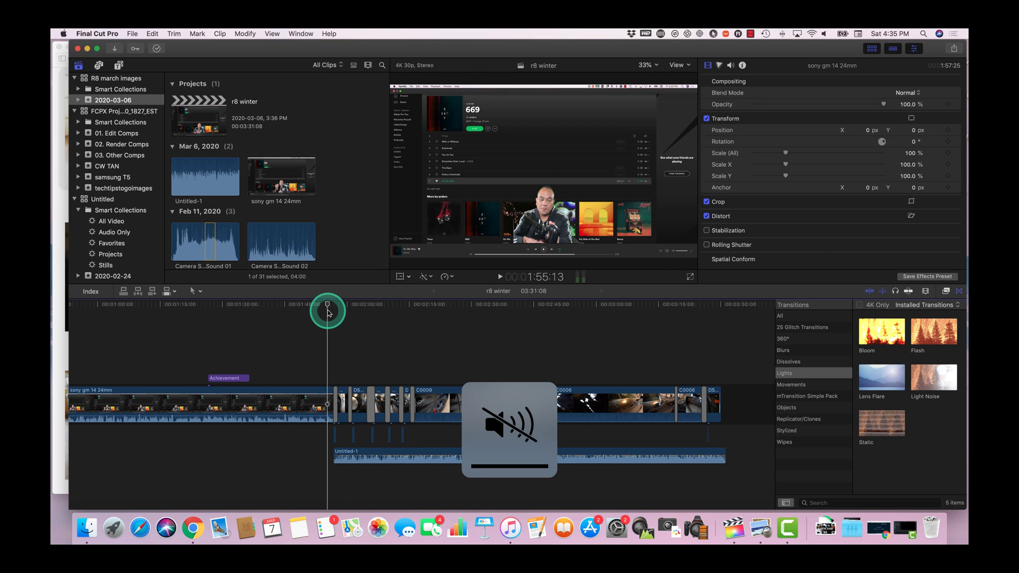
# Move the playhead back to about 1:41 and load the sony gm 14 24mm clip in the viewer
pyautogui.moveTo(326, 312); pyautogui.dragTo(214, 336)
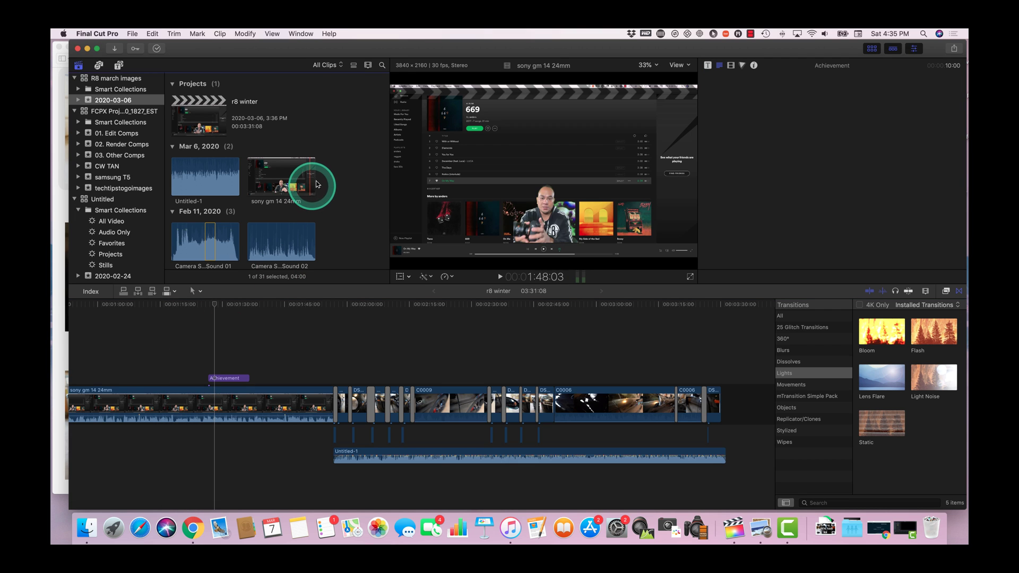
pyautogui.click(294, 181)
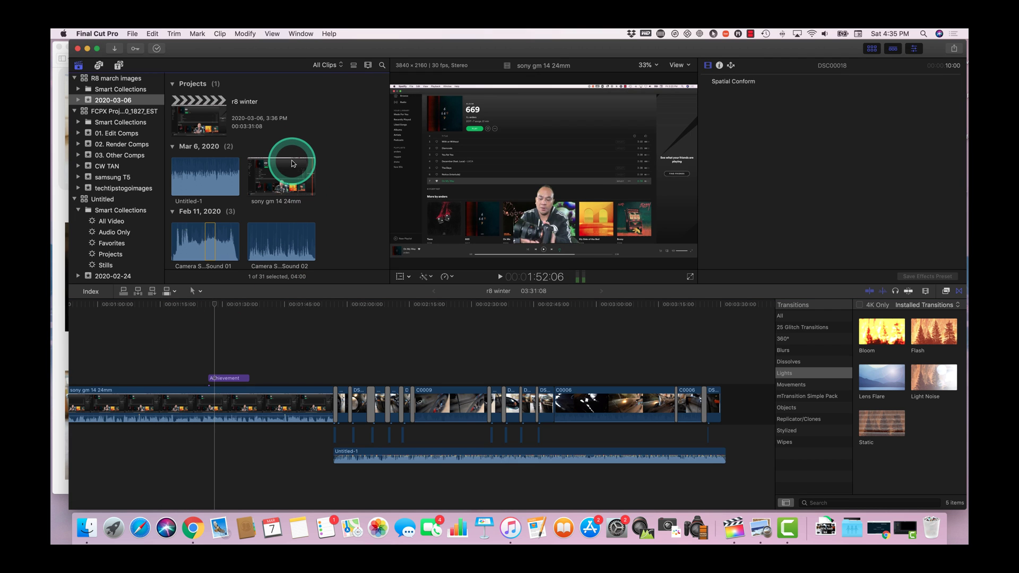
# Look through the project options and File menu, closing them without making changes
pyautogui.rightClick(317, 126)
pyautogui.click(306, 112)
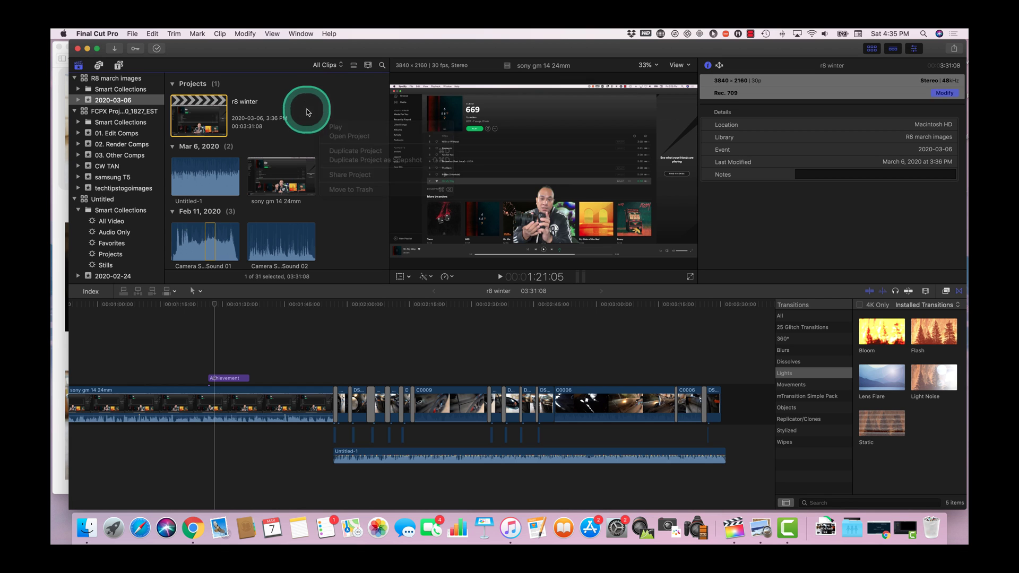
pyautogui.click(132, 34)
pyautogui.moveTo(131, 51)
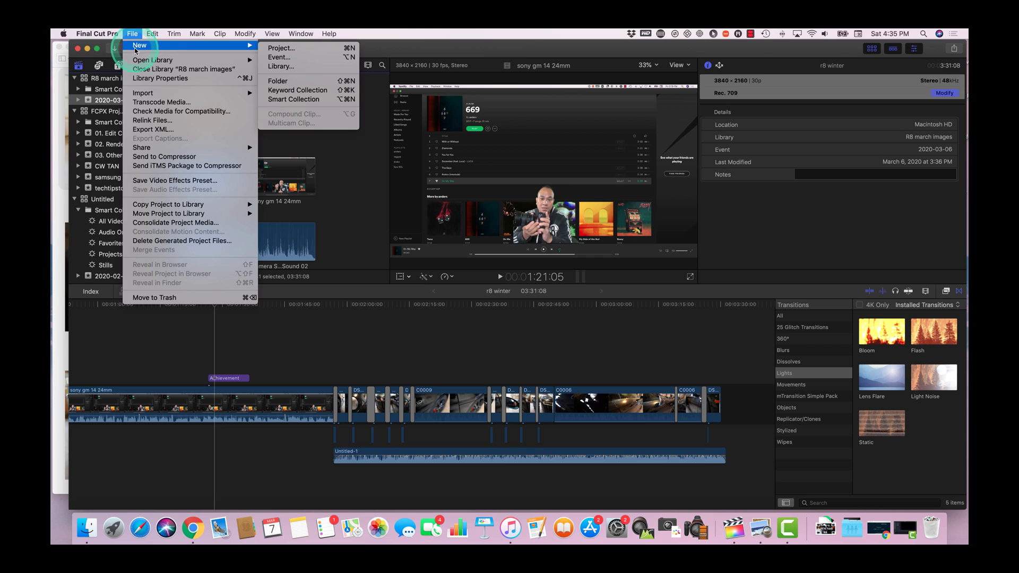
pyautogui.click(307, 139)
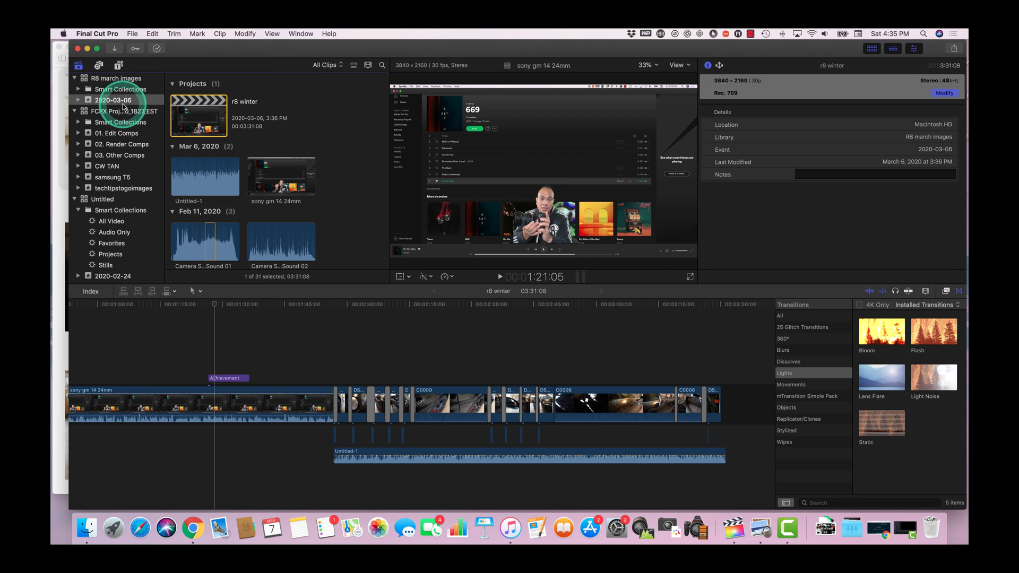
pyautogui.click(133, 51)
pyautogui.click(133, 34)
pyautogui.moveTo(159, 45)
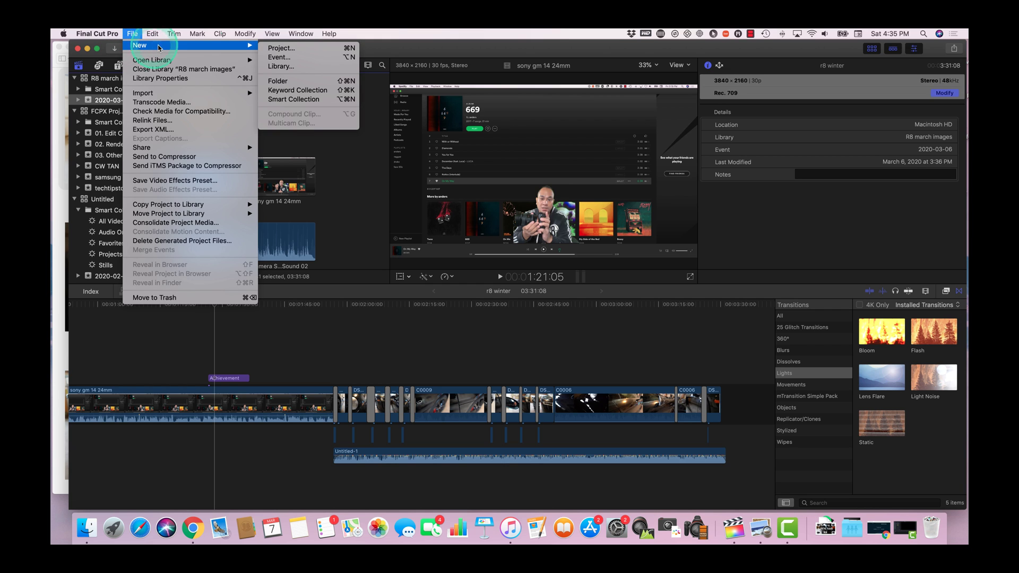
pyautogui.click(308, 155)
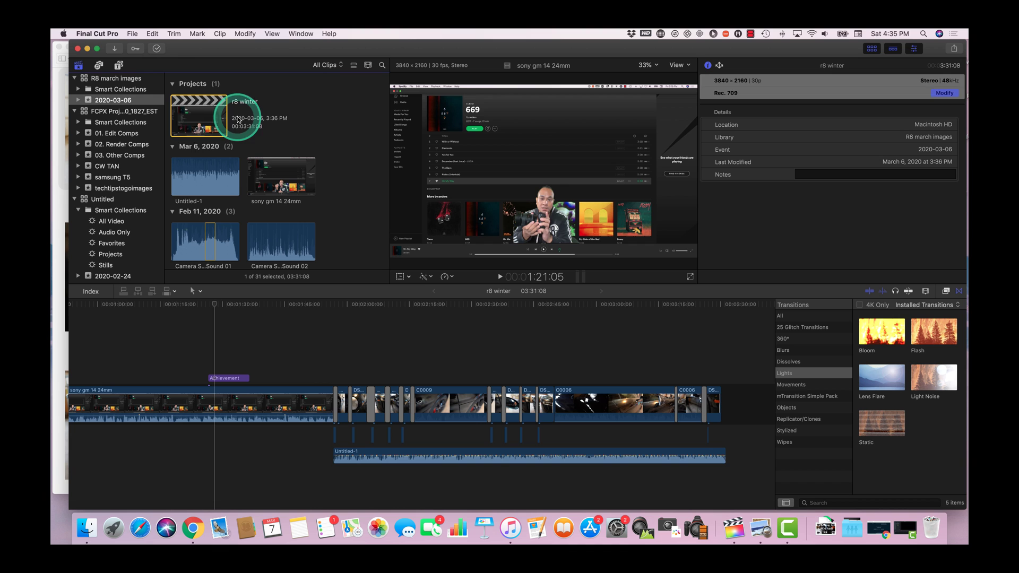
# Import sony gm 14 24mm.mp4 from Movies using the browser's Import Media command
pyautogui.rightClick(347, 127)
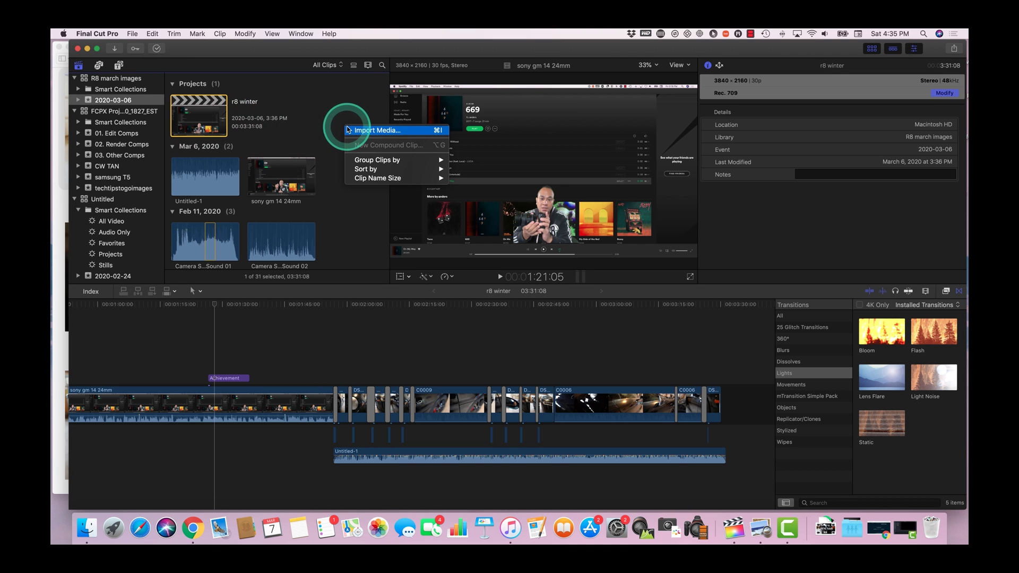
pyautogui.click(355, 130)
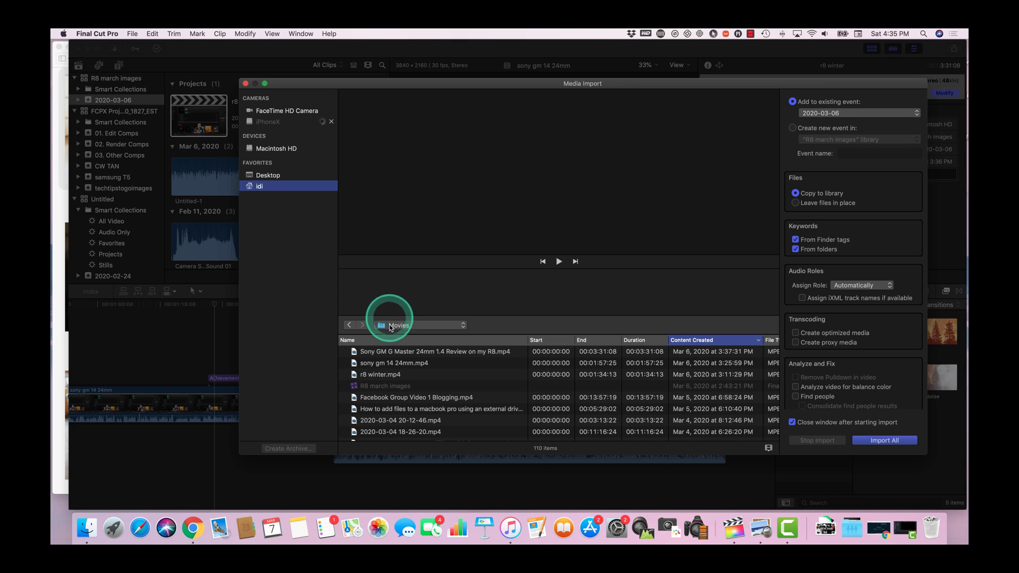
pyautogui.click(393, 364)
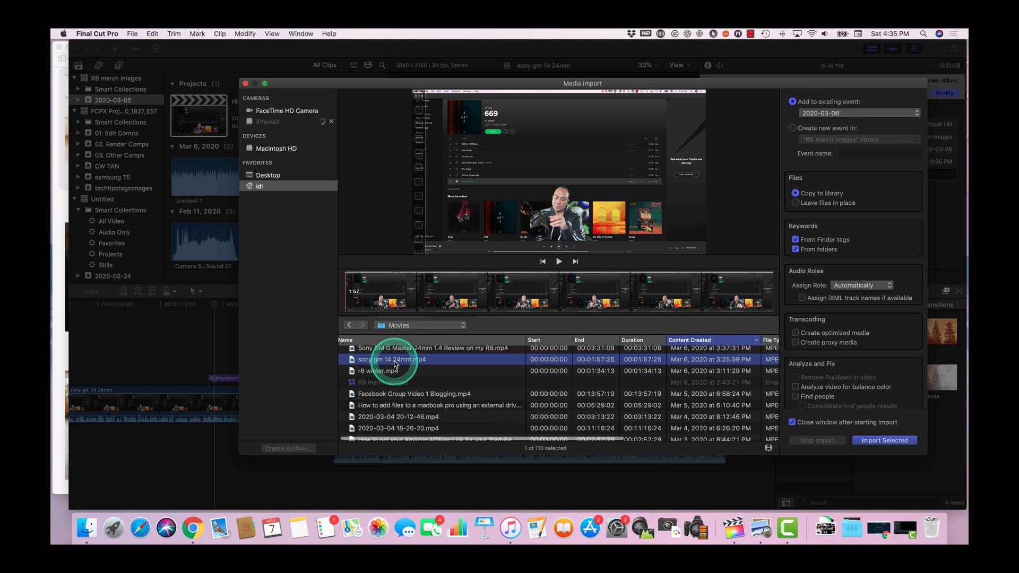
pyautogui.press('Return')
# Append the 1:57:25 sony gm 14 24mm clip to the storyline end, making the project 05:27:29
pyautogui.scroll(-10, 357, 182)
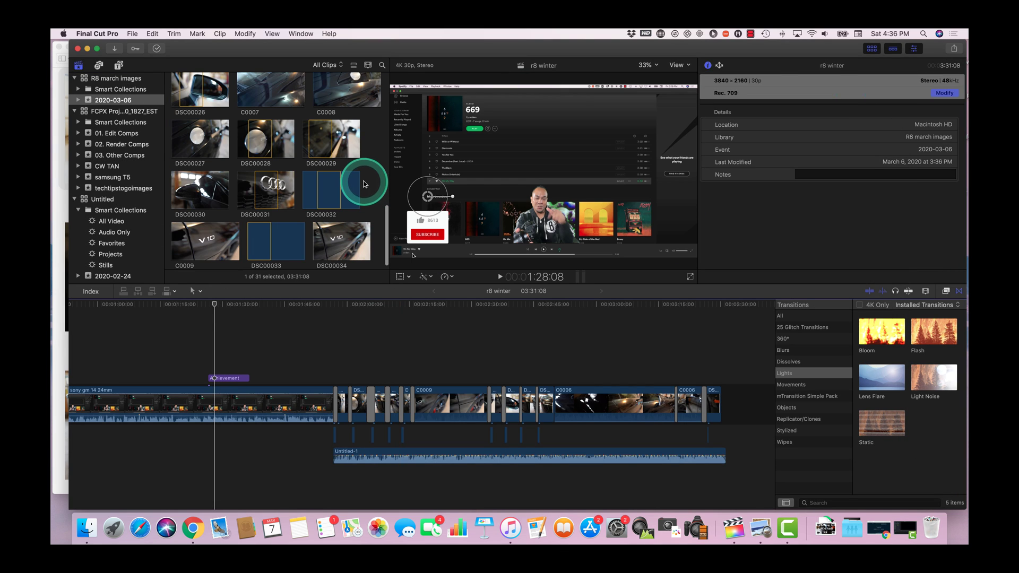
pyautogui.scroll(10, 276, 155)
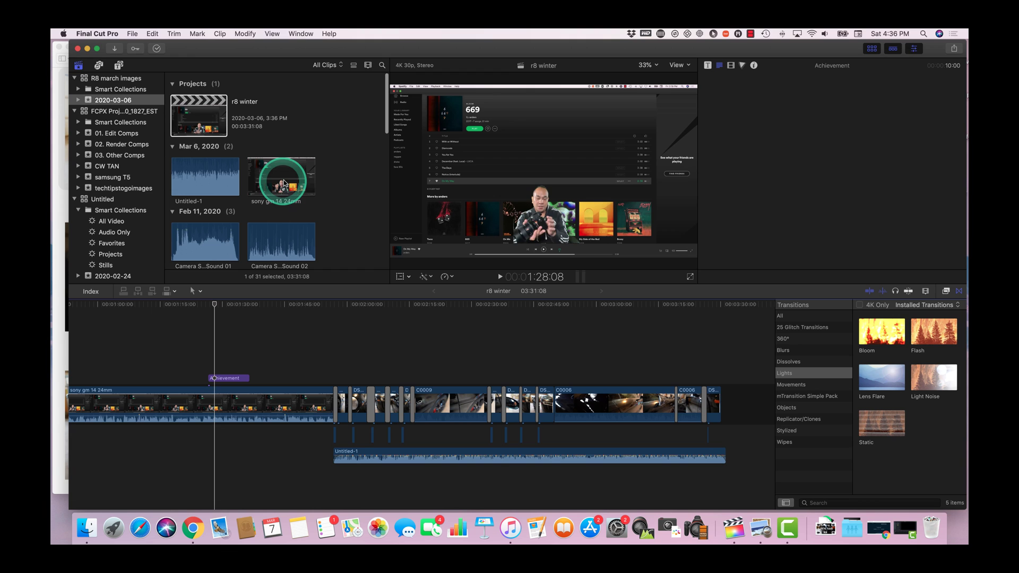
pyautogui.click(285, 183)
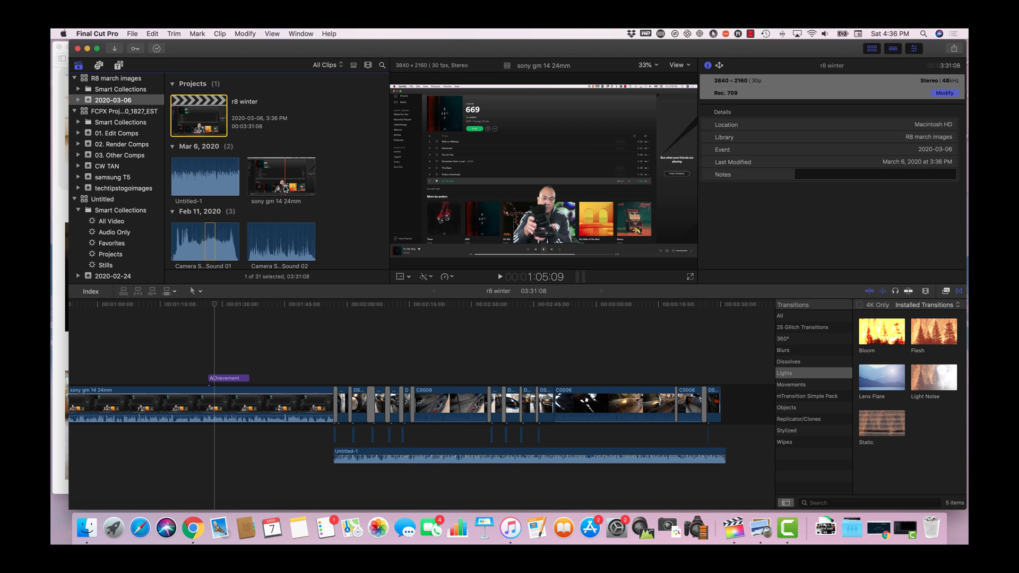
pyautogui.moveTo(285, 186); pyautogui.dragTo(705, 386)
pyautogui.hscroll(5, 646, 352)
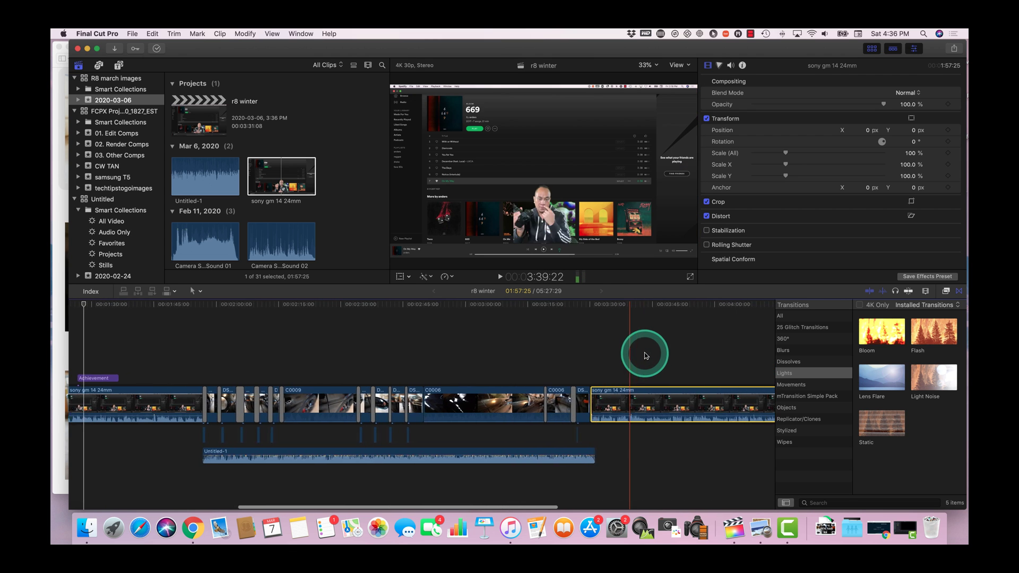
pyautogui.hscroll(3, 646, 356)
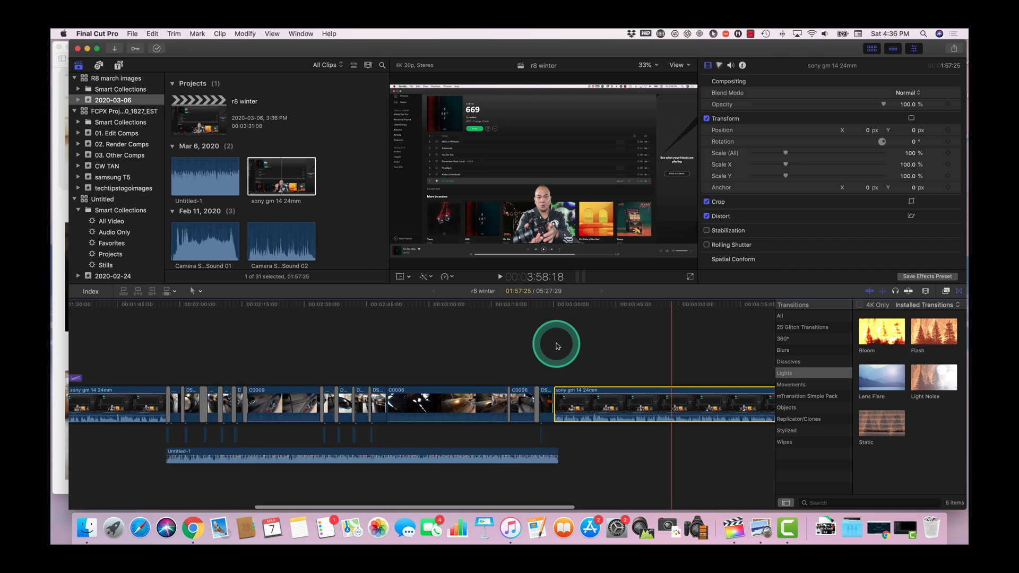
# Show the on-screen Keyboard Viewer and move it off the timeline clips
pyautogui.hscroll(-10, 556, 345)
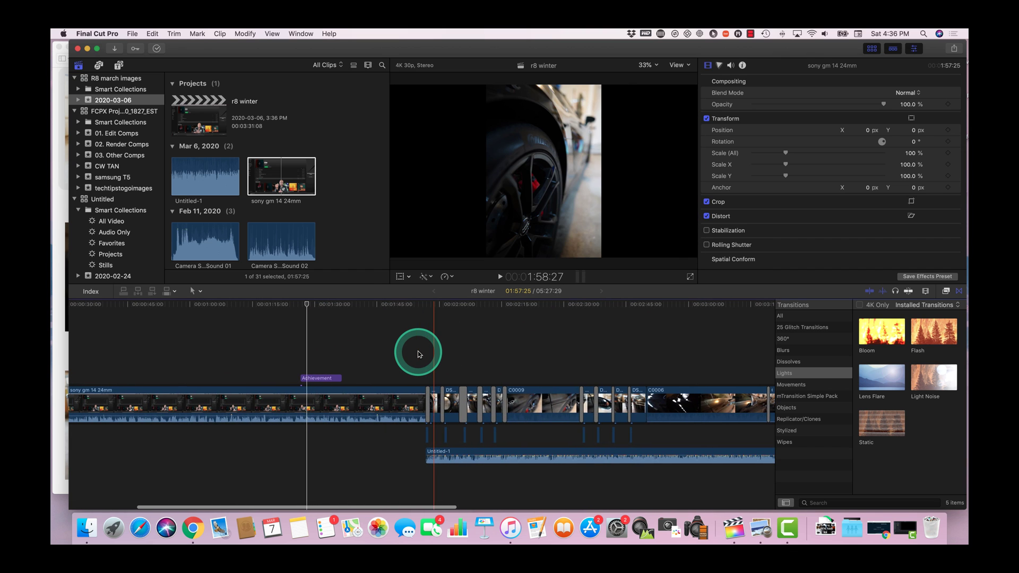
pyautogui.click(857, 34)
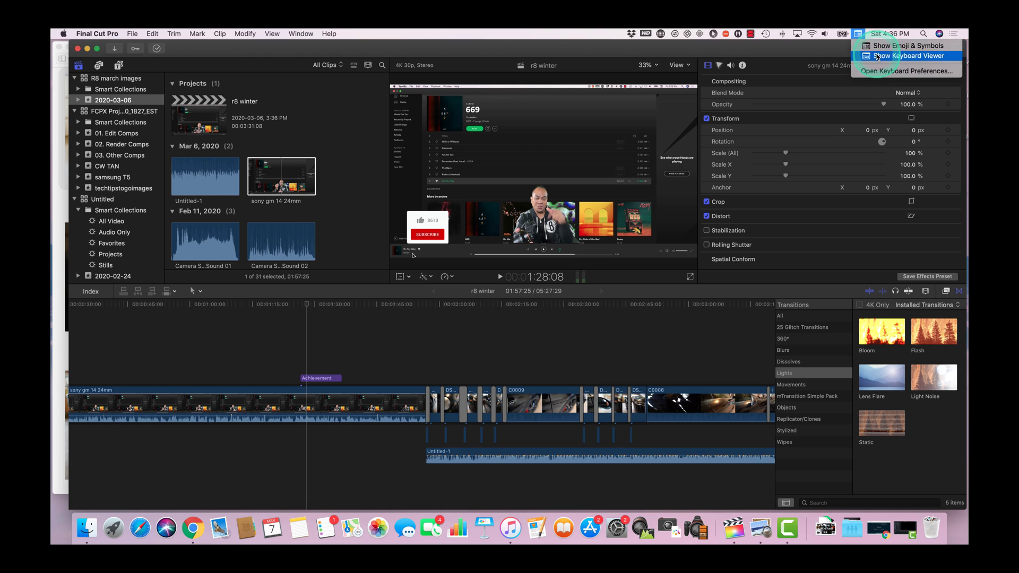
pyautogui.click(876, 56)
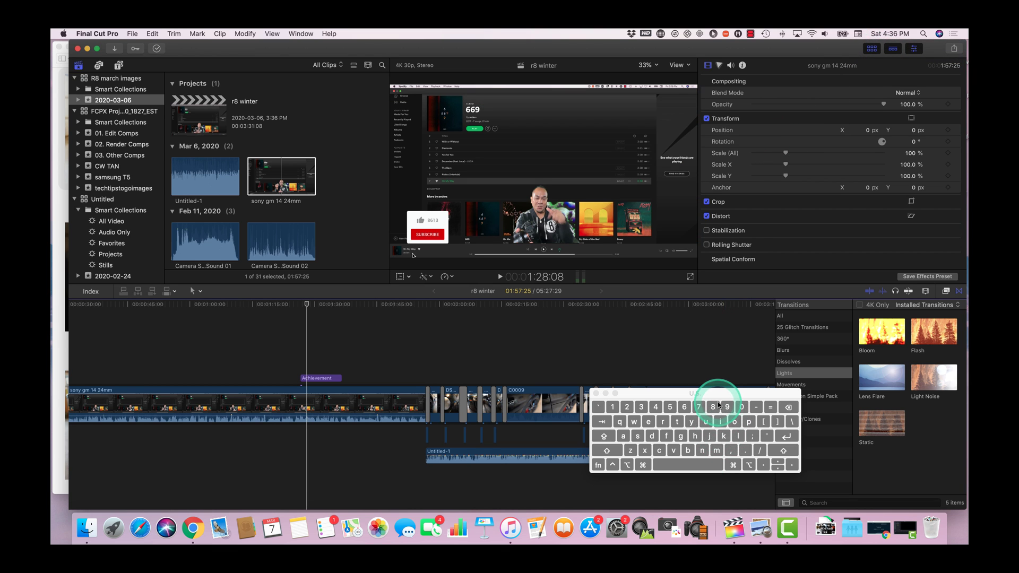
pyautogui.moveTo(719, 405); pyautogui.dragTo(803, 281)
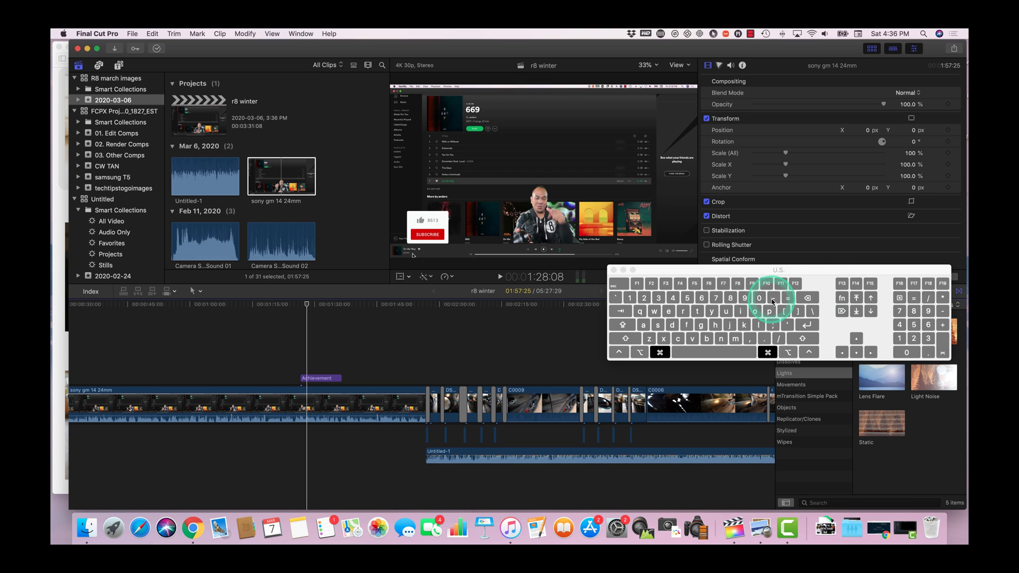
# Zoom the timeline out and back in to view the whole r8 winter project
pyautogui.keyDown('super'); pyautogui.click(775, 298); pyautogui.keyUp('super')
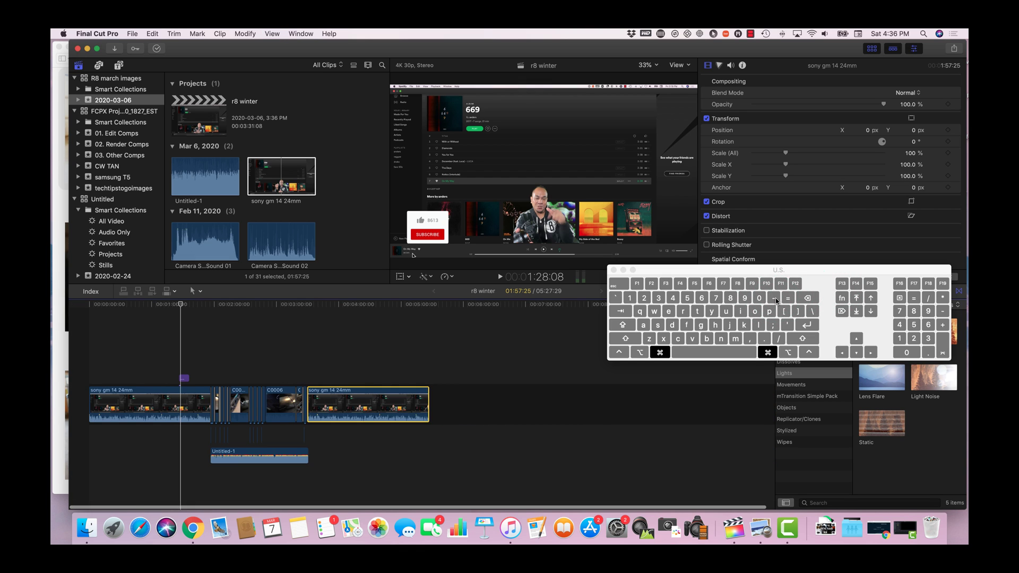
pyautogui.keyDown('super'); pyautogui.click(775, 298); pyautogui.keyUp('super')
pyautogui.keyDown('super'); pyautogui.click(775, 298); pyautogui.keyUp('super')
pyautogui.keyDown('super'); pyautogui.click(776, 298); pyautogui.keyUp('super')
pyautogui.keyDown('super'); pyautogui.click(775, 297); pyautogui.keyUp('super')
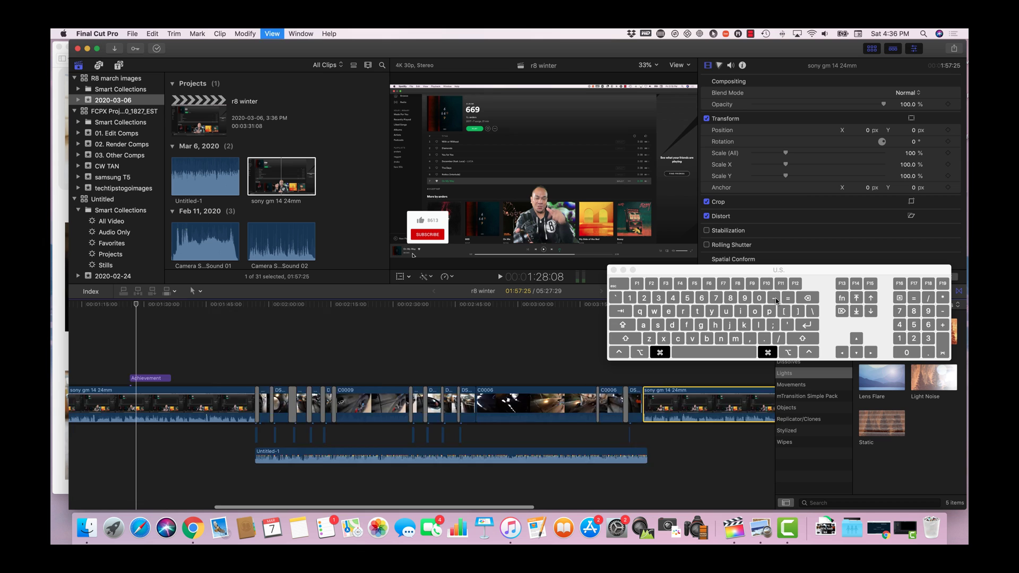
pyautogui.keyDown('super'); pyautogui.click(775, 297); pyautogui.keyUp('super')
pyautogui.keyDown('super'); pyautogui.click(775, 297); pyautogui.keyUp('super')
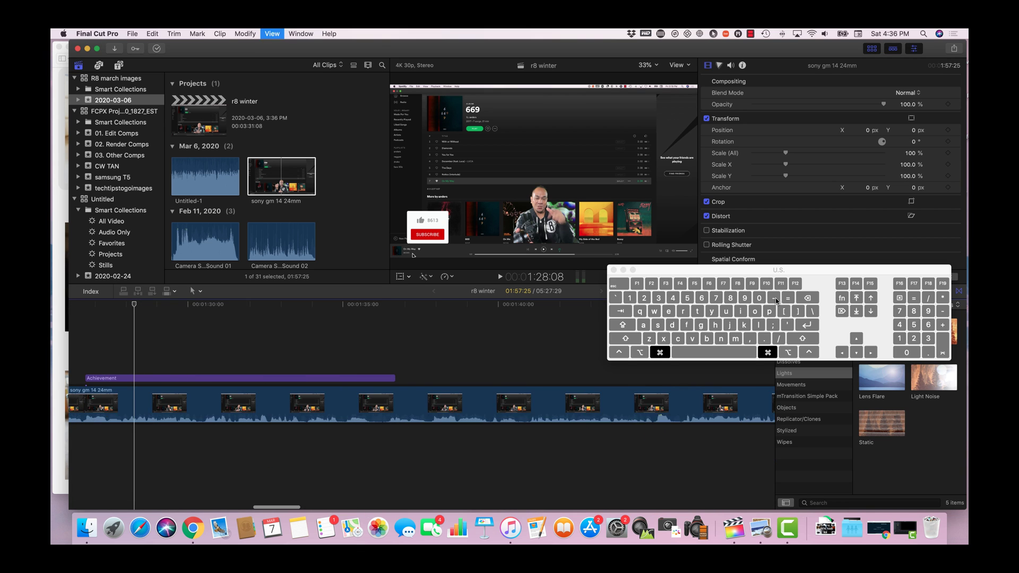
pyautogui.keyDown('super'); pyautogui.click(775, 297); pyautogui.keyUp('super')
pyautogui.keyDown('super'); pyautogui.click(775, 297); pyautogui.keyUp('super')
pyautogui.keyDown('super'); pyautogui.click(775, 297); pyautogui.keyUp('super')
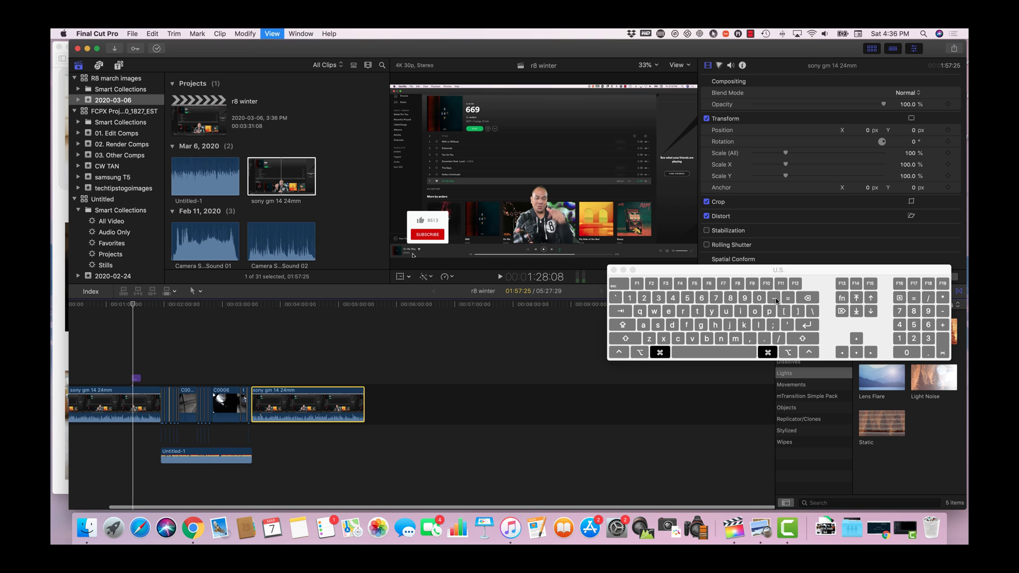
pyautogui.keyDown('super'); pyautogui.click(775, 298); pyautogui.keyUp('super')
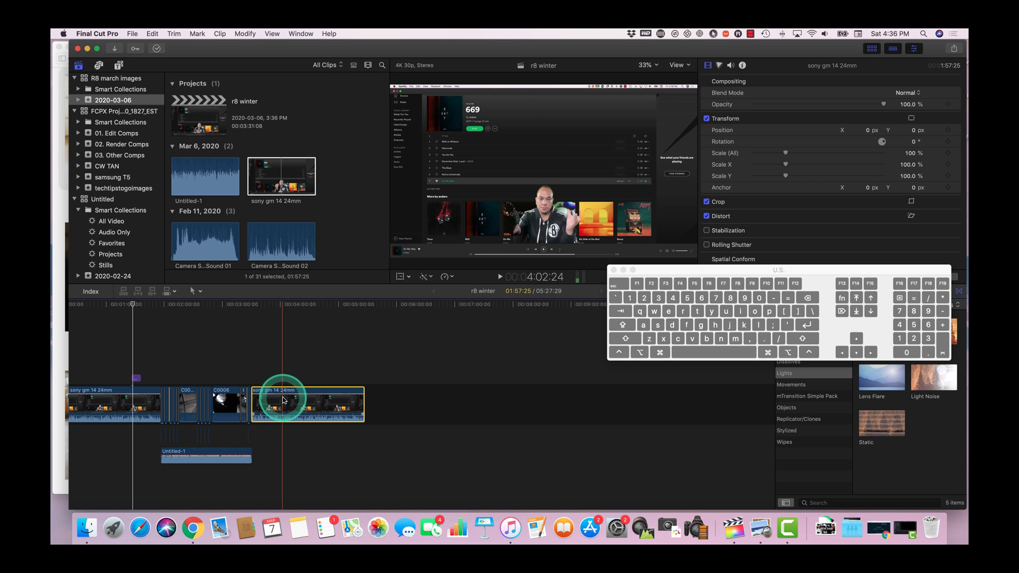
# Play from around four minutes, stop at 4:07:00, and zoom in around the playhead
pyautogui.click(283, 366)
pyautogui.press('space')
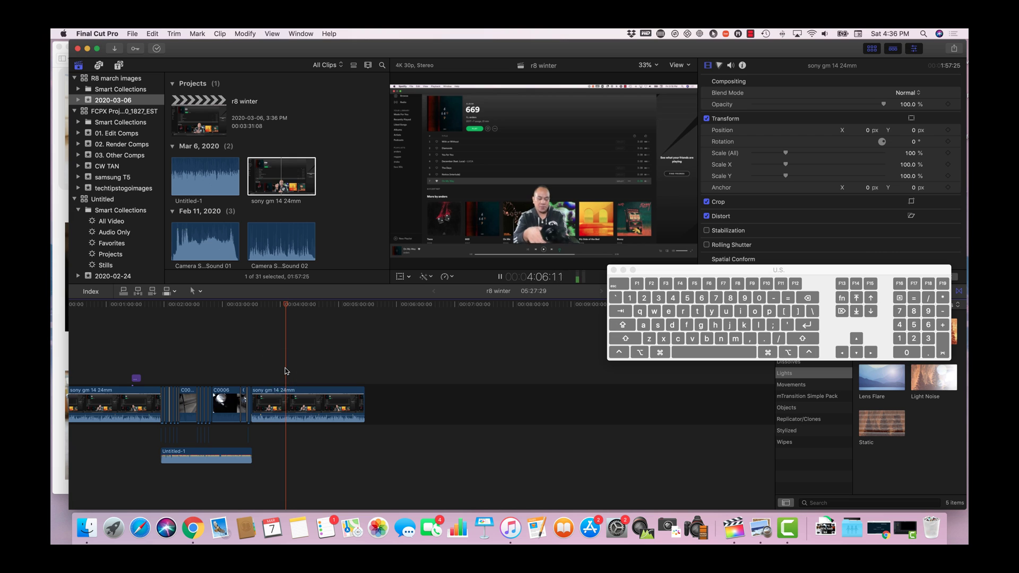
pyautogui.press('space')
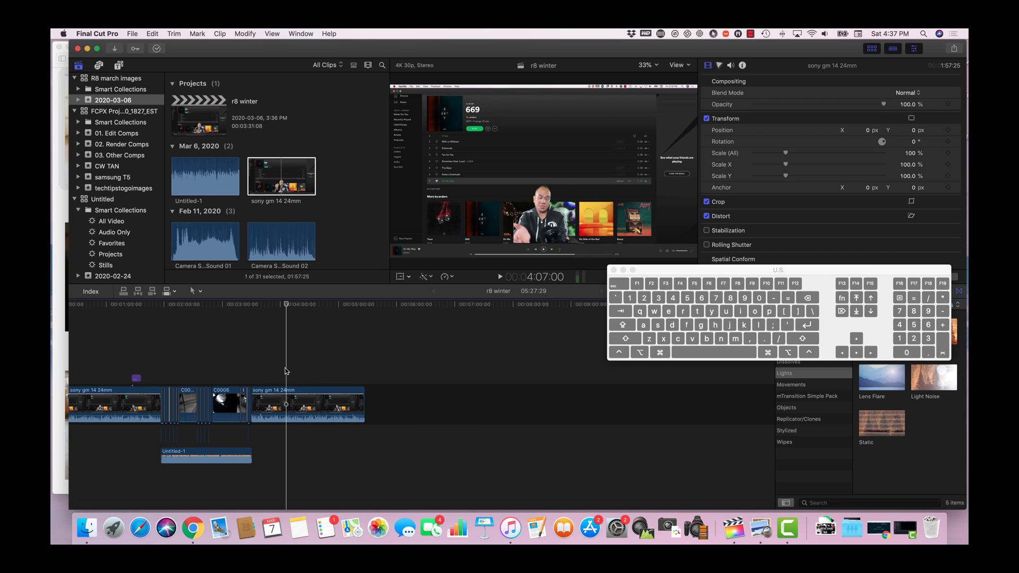
pyautogui.press('super+equal')
pyautogui.press('super+equal')
pyautogui.press('super+equal')
pyautogui.press('super+equal')
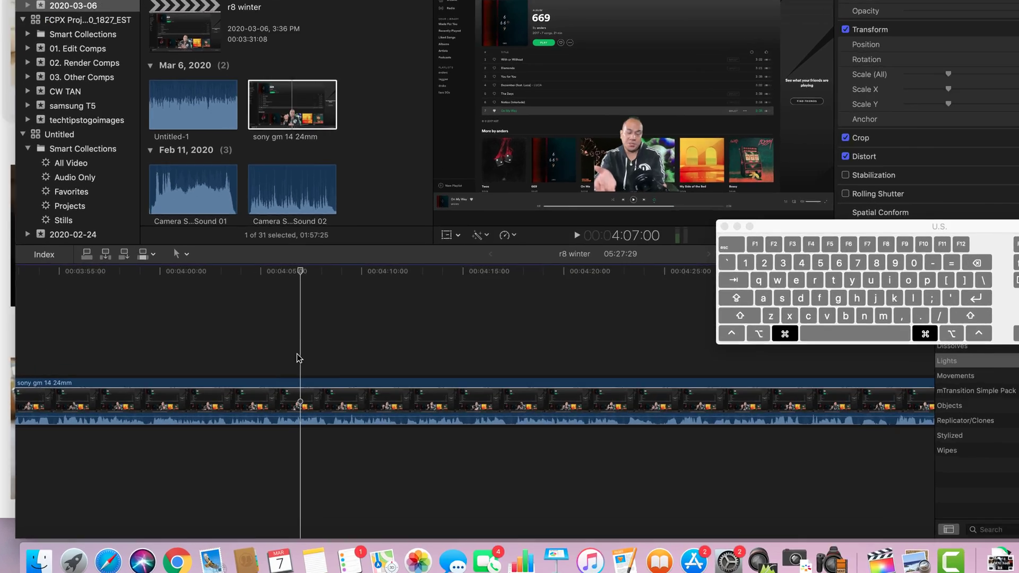
# Make two Blade cuts in the sony gm 14 24mm clip near 4:07
pyautogui.click(285, 370)
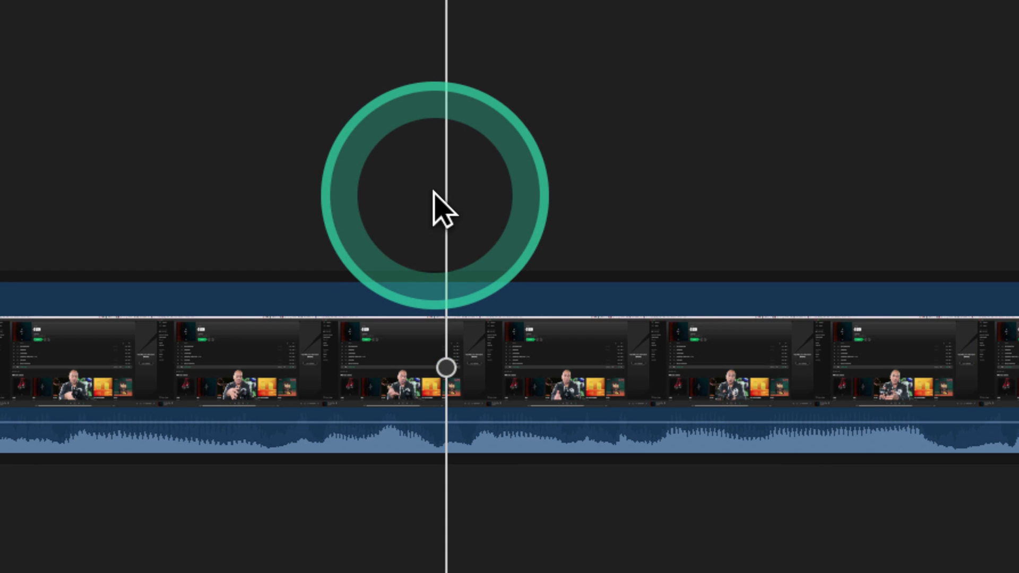
pyautogui.click(445, 425)
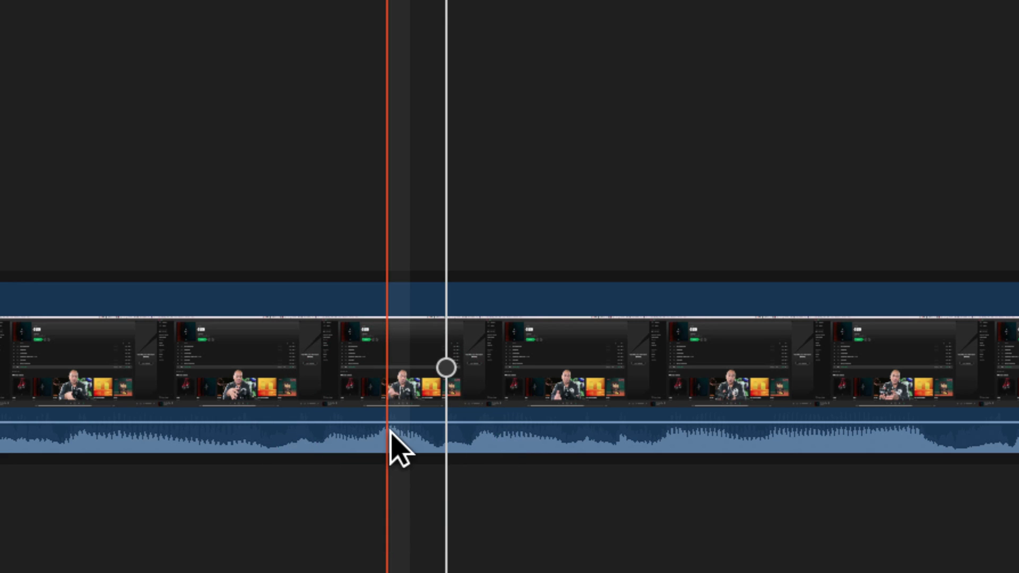
pyautogui.press('b')
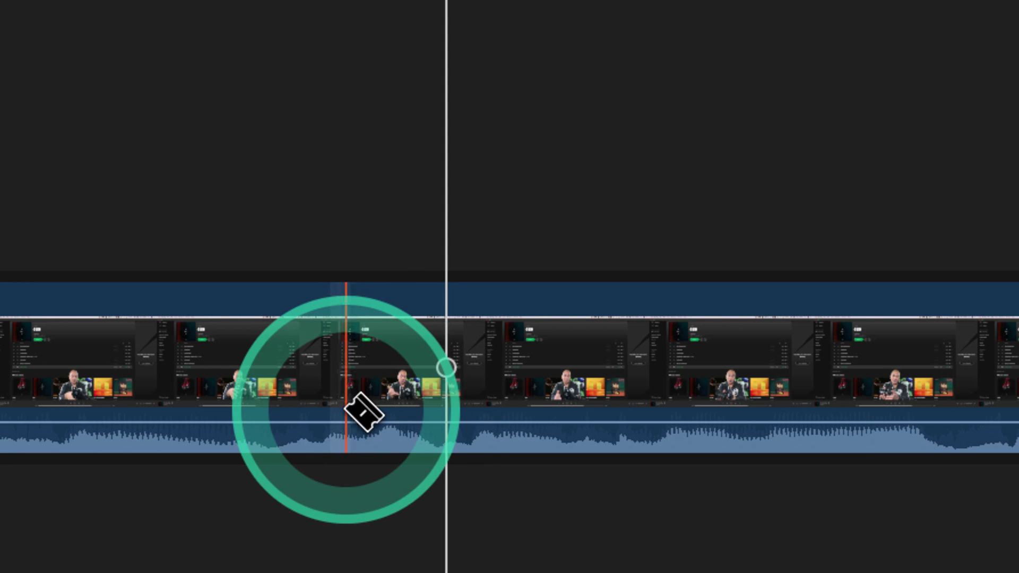
pyautogui.click(349, 405)
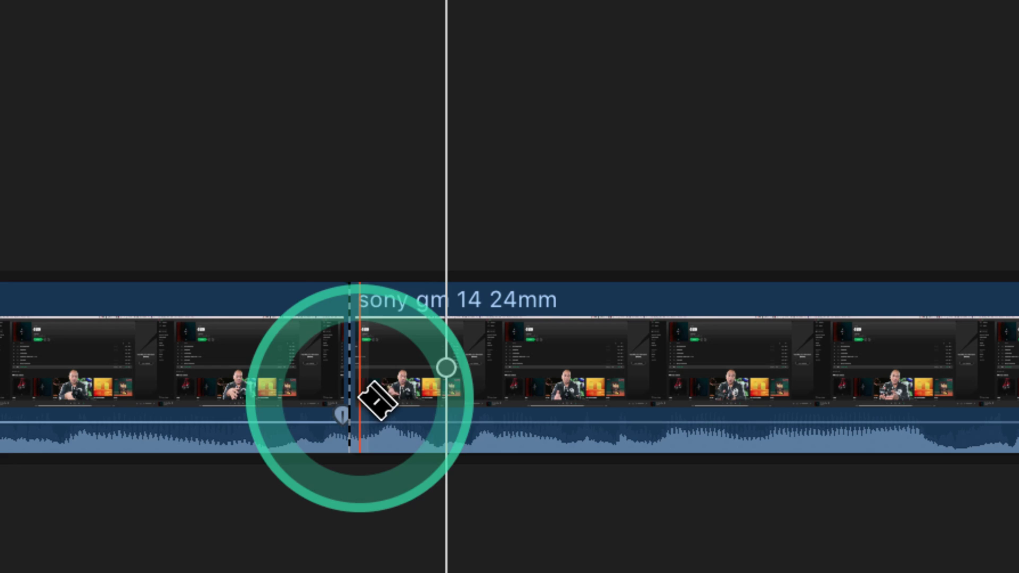
pyautogui.click(388, 404)
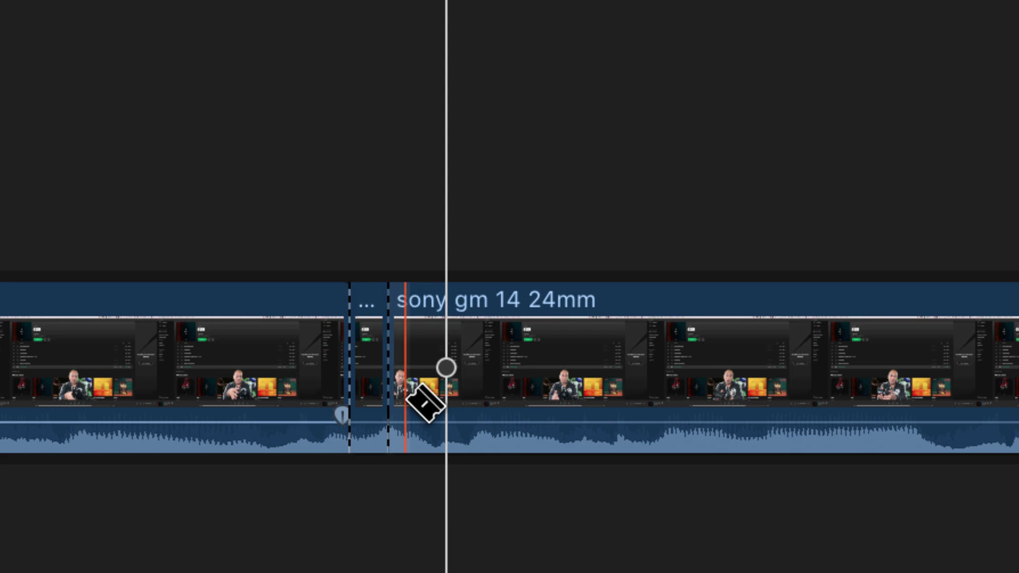
# Select and delete the short piece between the cuts, then undo the deletion
pyautogui.press('a')
pyautogui.moveTo(399, 381); pyautogui.dragTo(370, 331)
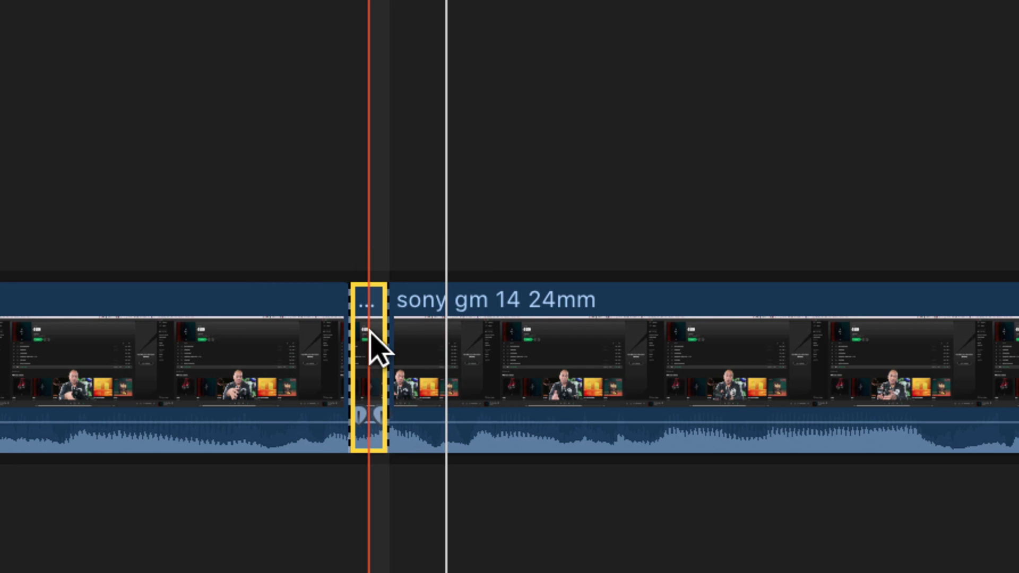
pyautogui.press('Delete')
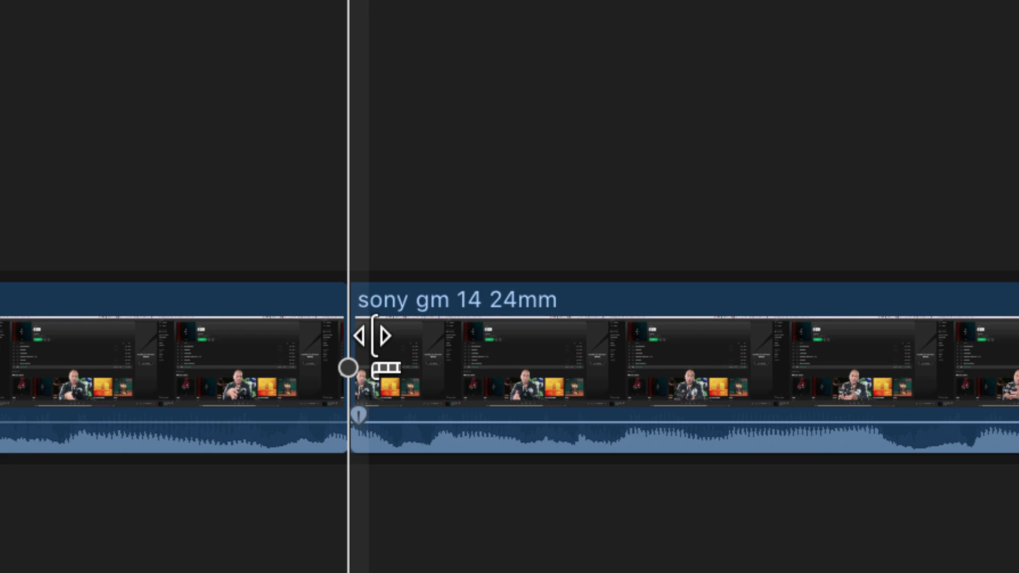
pyautogui.moveTo(374, 335)
pyautogui.mouseDown()
pyautogui.moveTo(311, 325)
pyautogui.moveTo(436, 288)
pyautogui.moveTo(427, 296)
pyautogui.moveTo(423, 286)
pyautogui.moveTo(484, 269)
pyautogui.moveTo(473, 261)
pyautogui.mouseUp()
pyautogui.press('super+z')
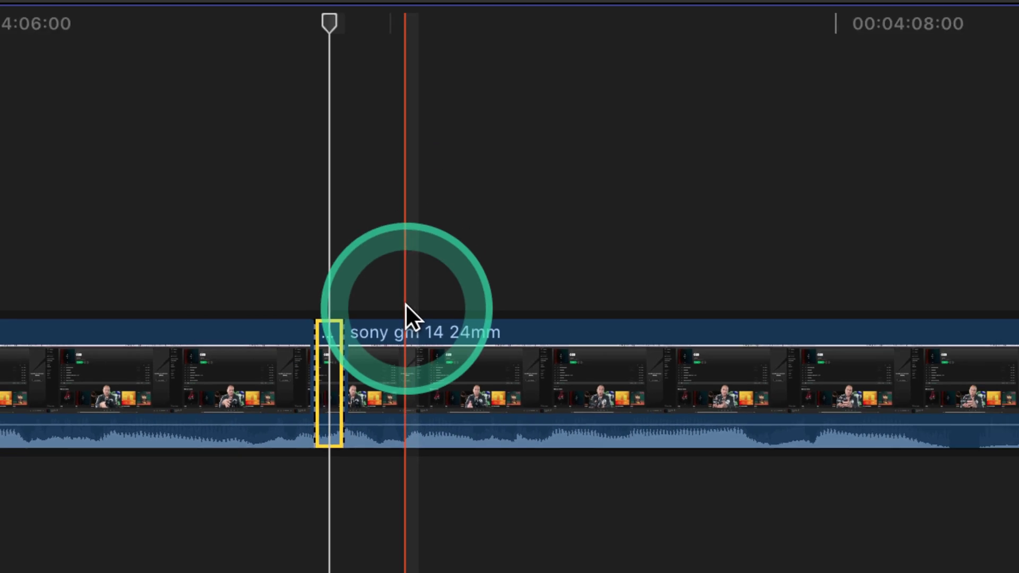
# Deselect the timeline clip and select the sony gm 14 24mm clip in the browser
pyautogui.click(494, 214)
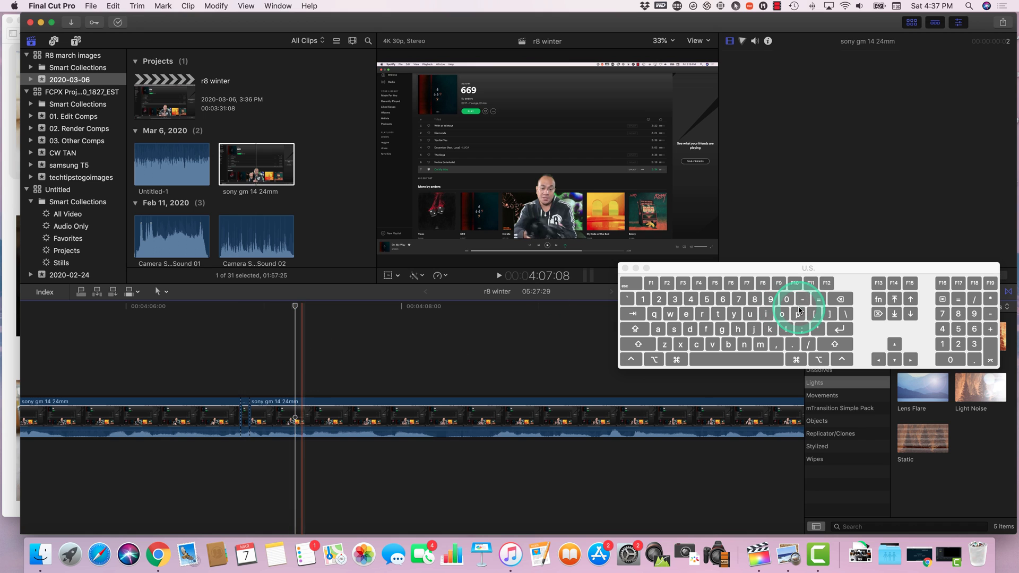
pyautogui.moveTo(791, 276); pyautogui.dragTo(814, 246)
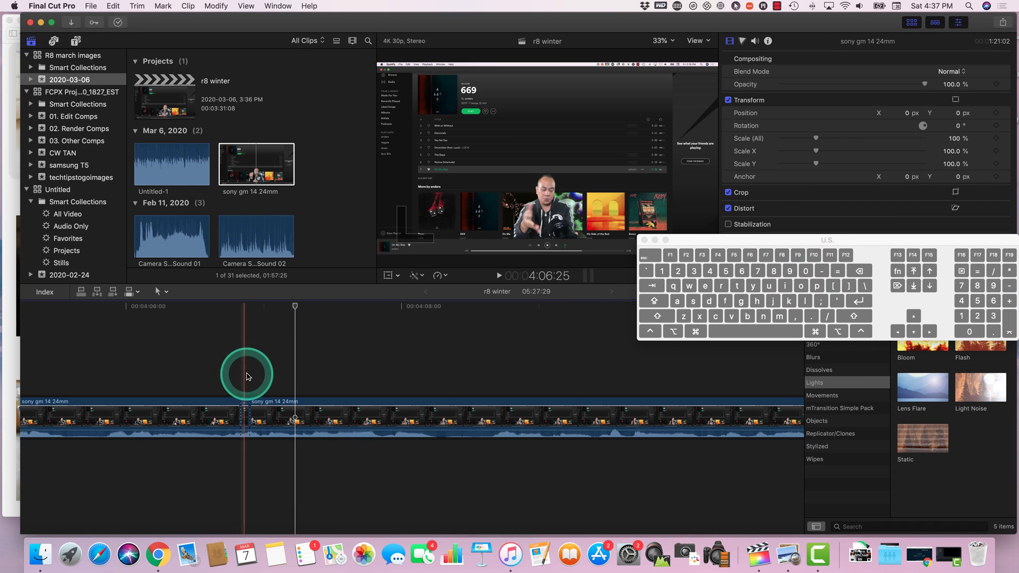
pyautogui.click(256, 162)
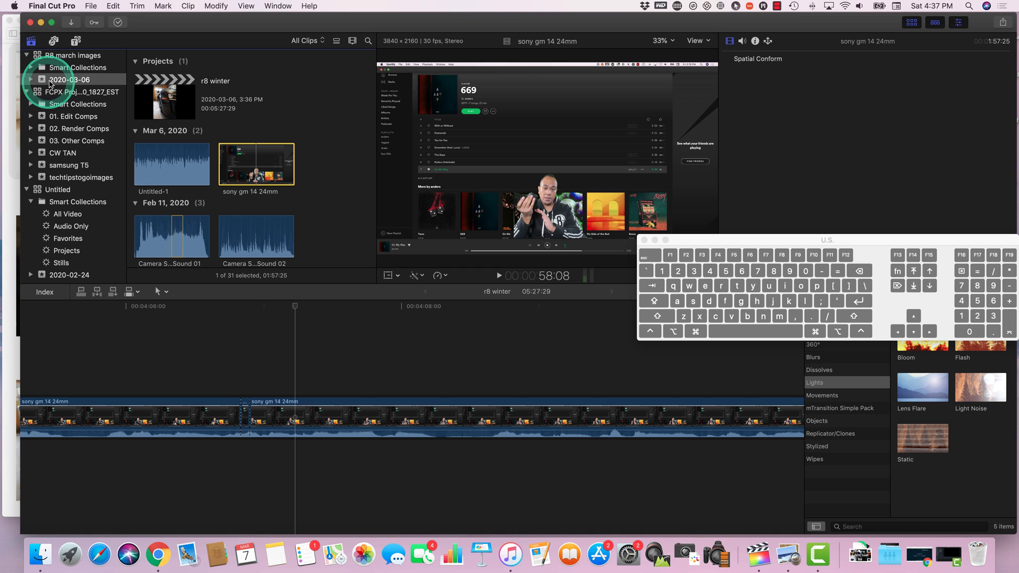
# Scroll the event browser down to the Jan 1, 2018 images
pyautogui.scroll(-10, 311, 178)
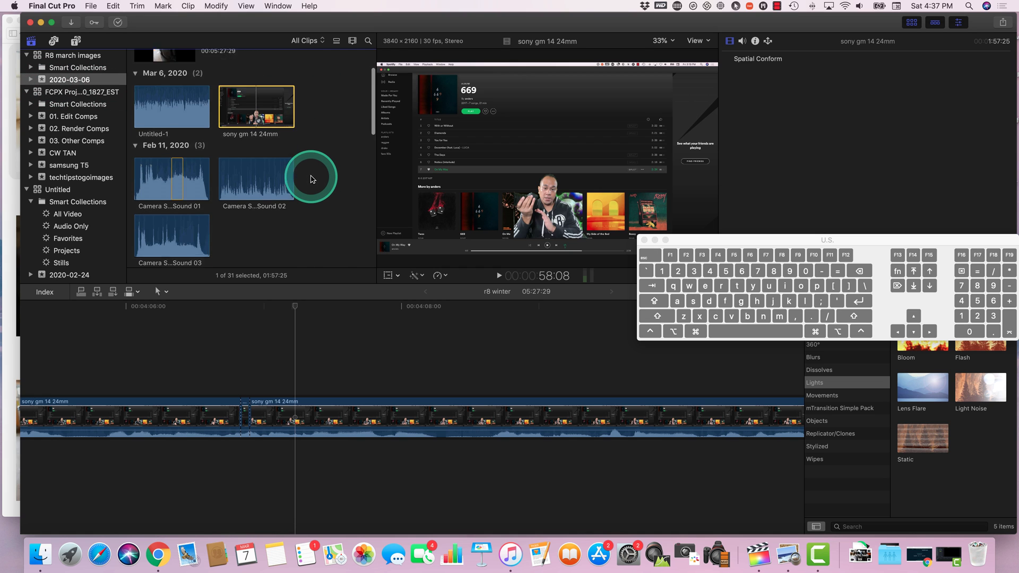
pyautogui.scroll(-4, 303, 175)
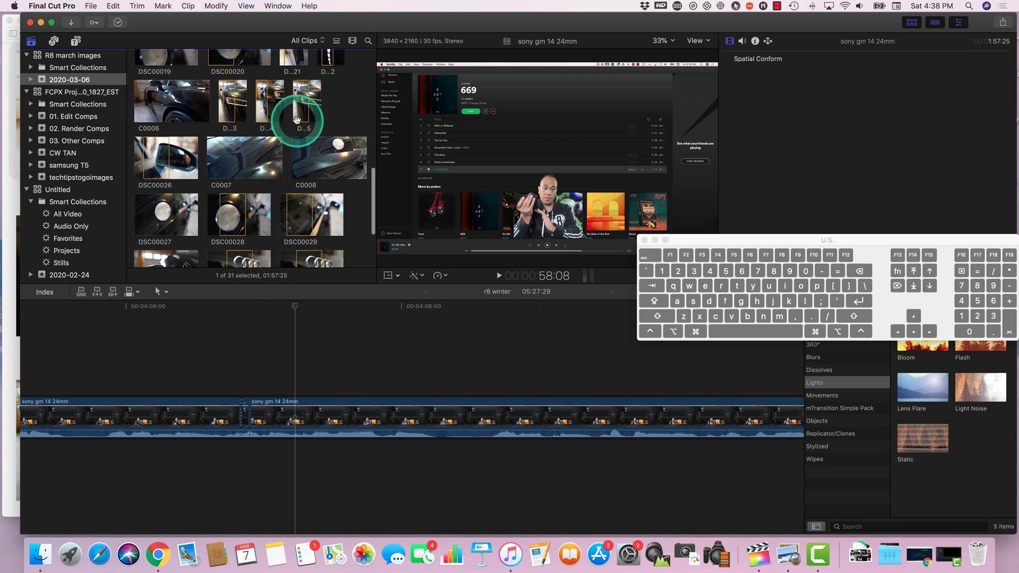
pyautogui.scroll(15, 277, 137)
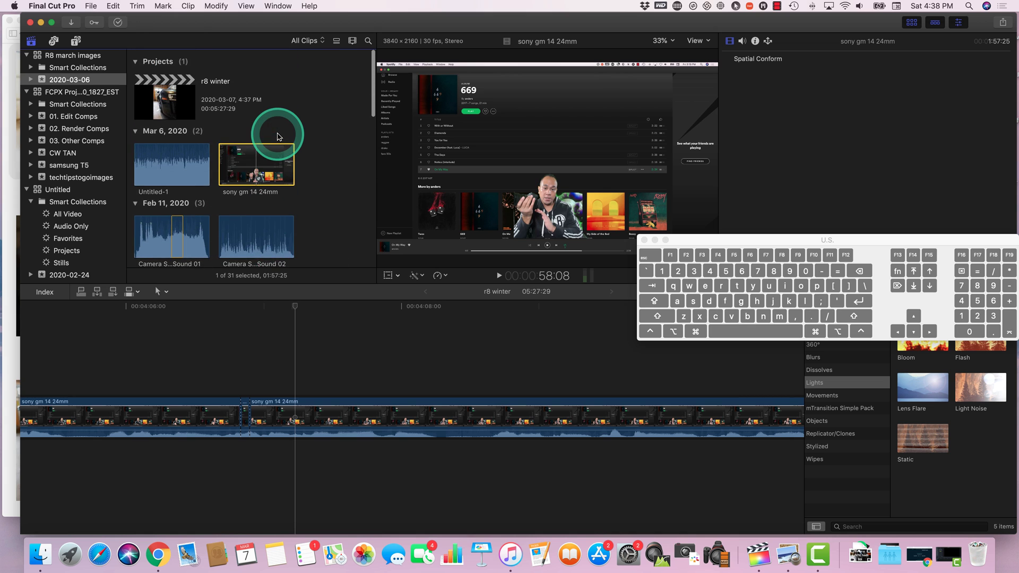
pyautogui.scroll(-8, 281, 133)
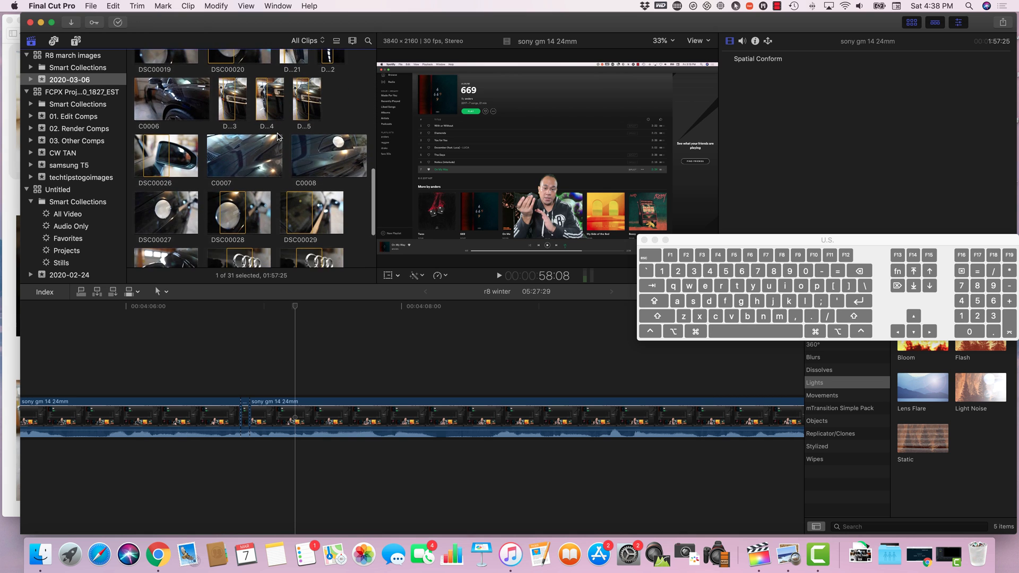
pyautogui.scroll(10, 310, 106)
pyautogui.scroll(-10, 311, 106)
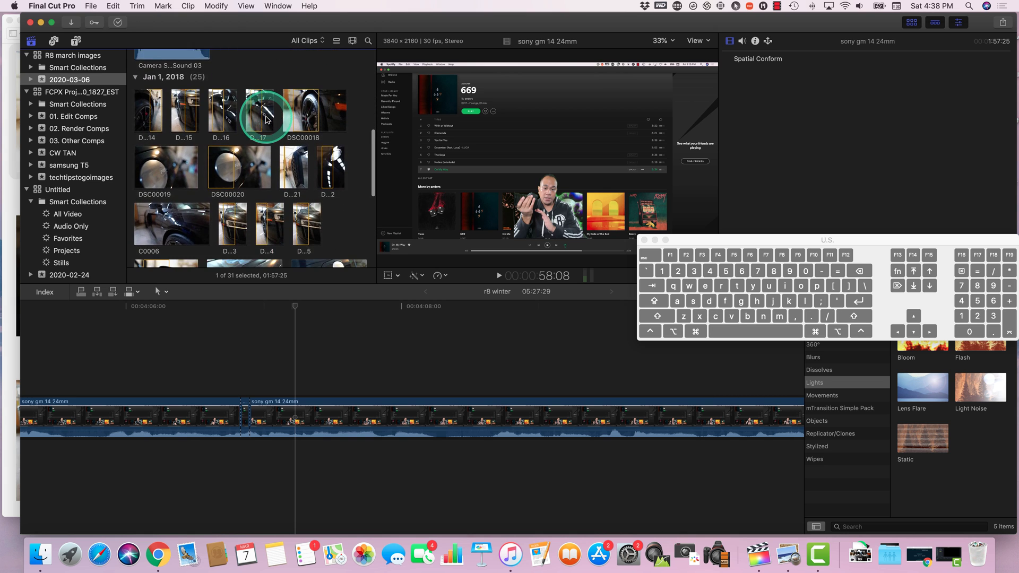
pyautogui.scroll(-2, 266, 119)
# Preview the DSC00020 wheel-cap still, then select and skim the C0006 car clip
pyautogui.click(259, 126)
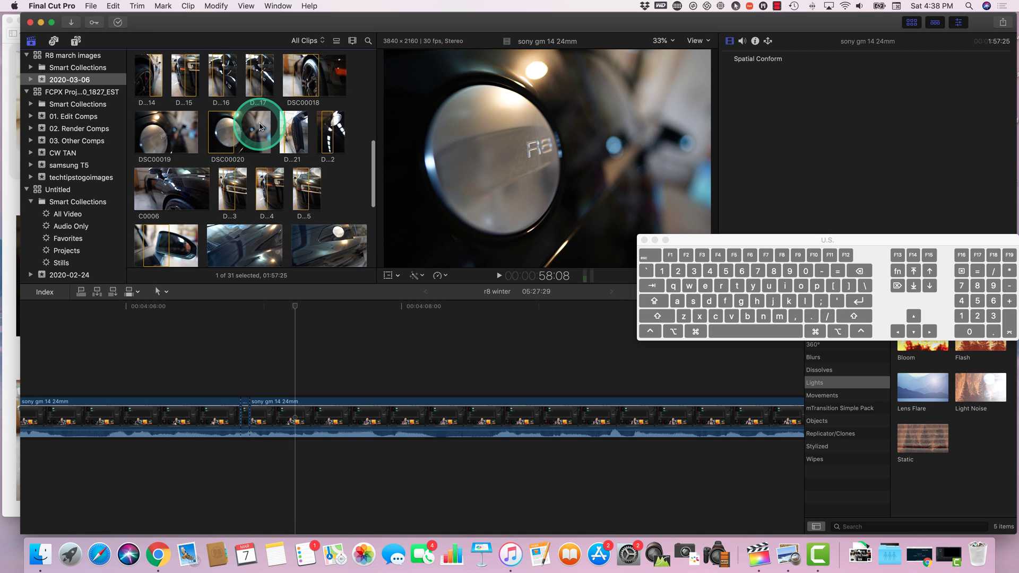
pyautogui.scroll(-3, 212, 114)
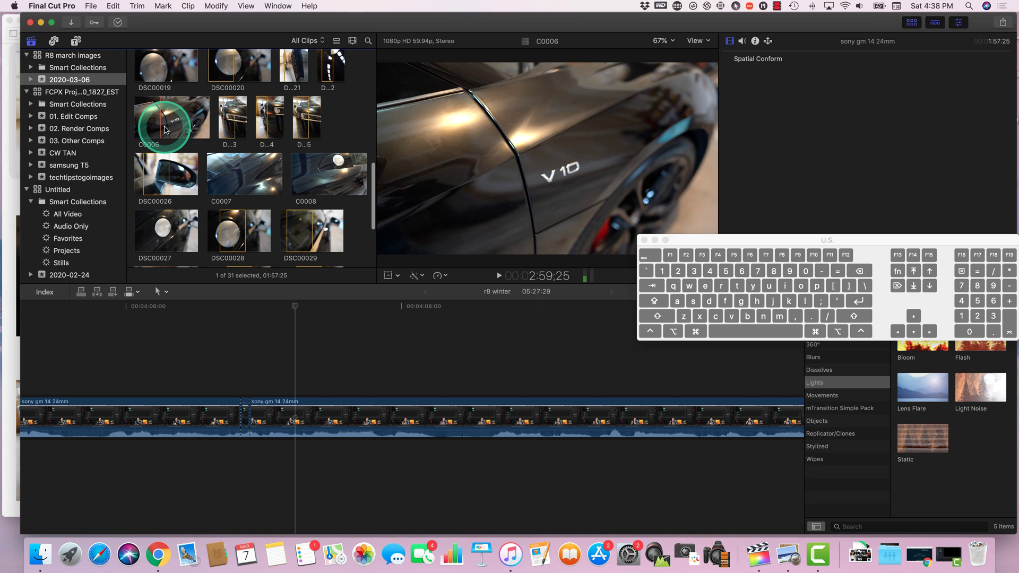
pyautogui.click(146, 125)
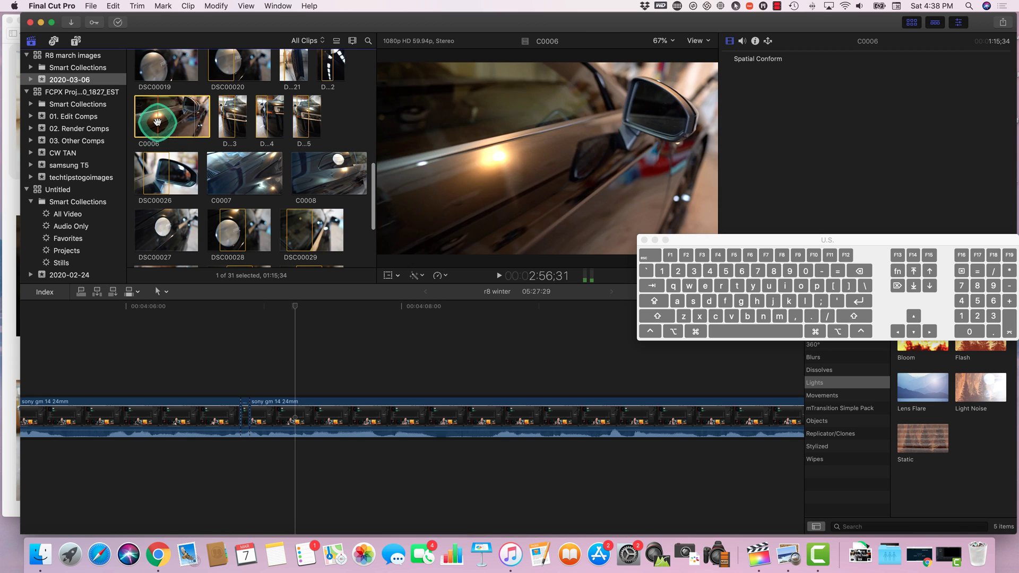
pyautogui.moveTo(154, 121)
pyautogui.mouseDown()
pyautogui.moveTo(167, 125)
pyautogui.moveTo(159, 110)
pyautogui.moveTo(152, 120)
pyautogui.moveTo(178, 123)
pyautogui.moveTo(165, 120)
pyautogui.mouseUp()
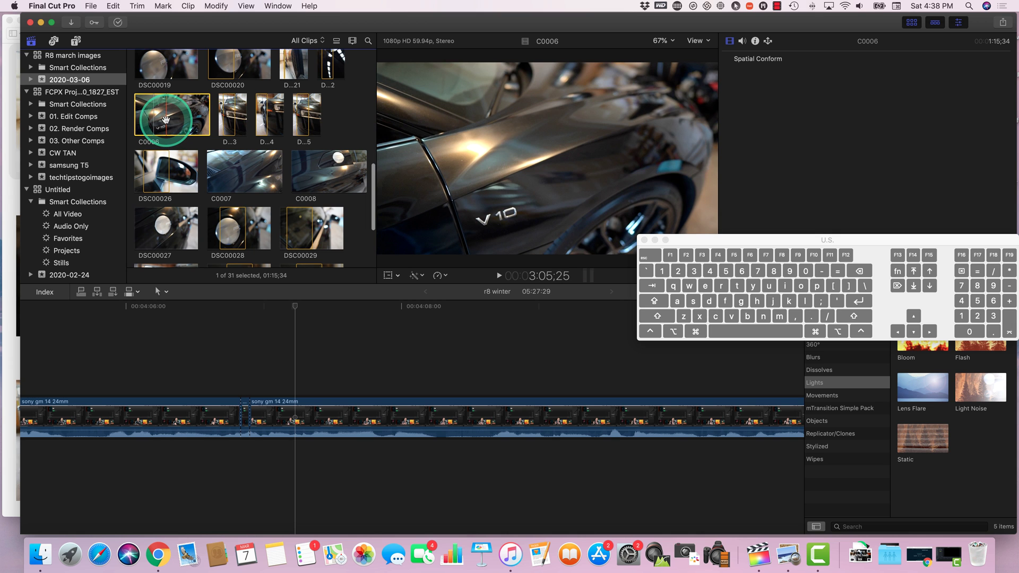
# Insert C0006 at the 4:07 cut, bringing r8 winter to 06:43:14
pyautogui.click(245, 409)
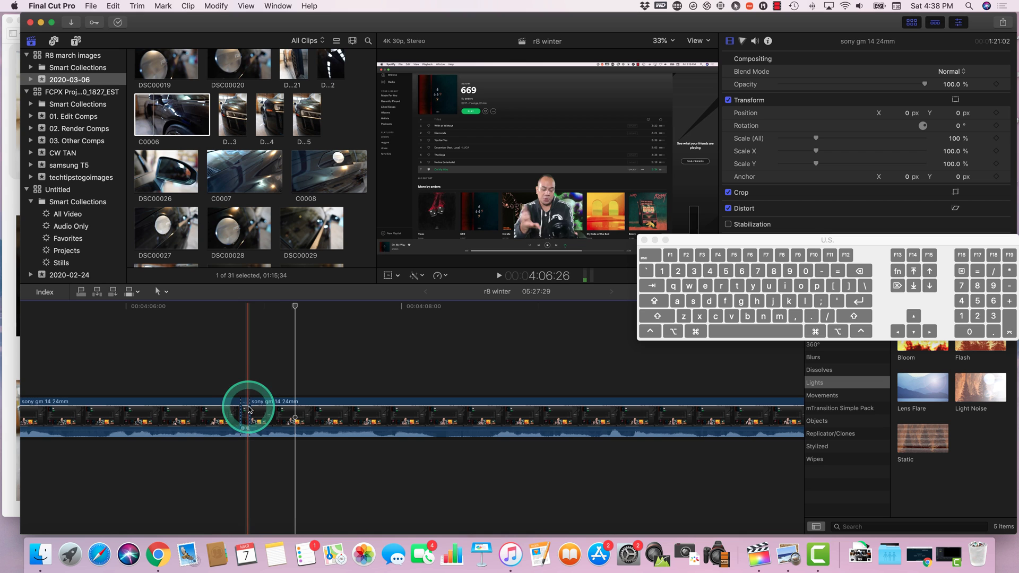
pyautogui.click(171, 111)
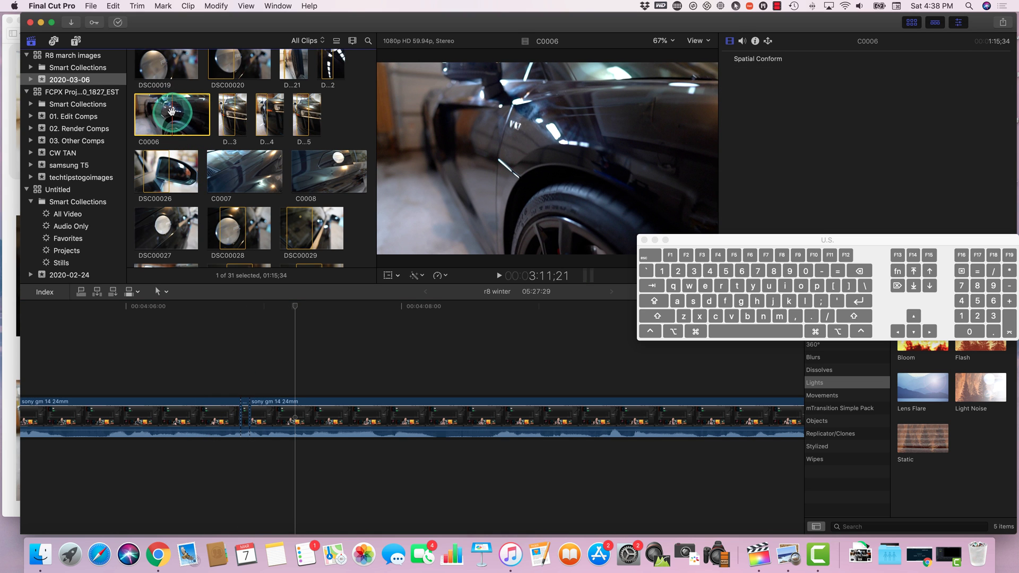
pyautogui.moveTo(207, 205); pyautogui.dragTo(243, 409)
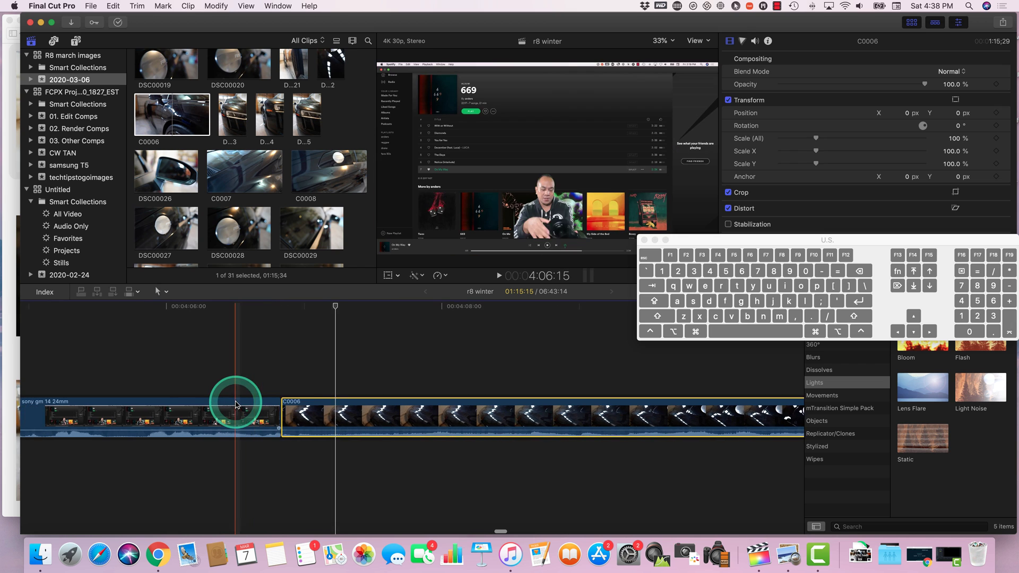
# Blade the sony gm 14 24mm clip at the skimmer and preview C0007
pyautogui.hscroll(-5, 301, 381)
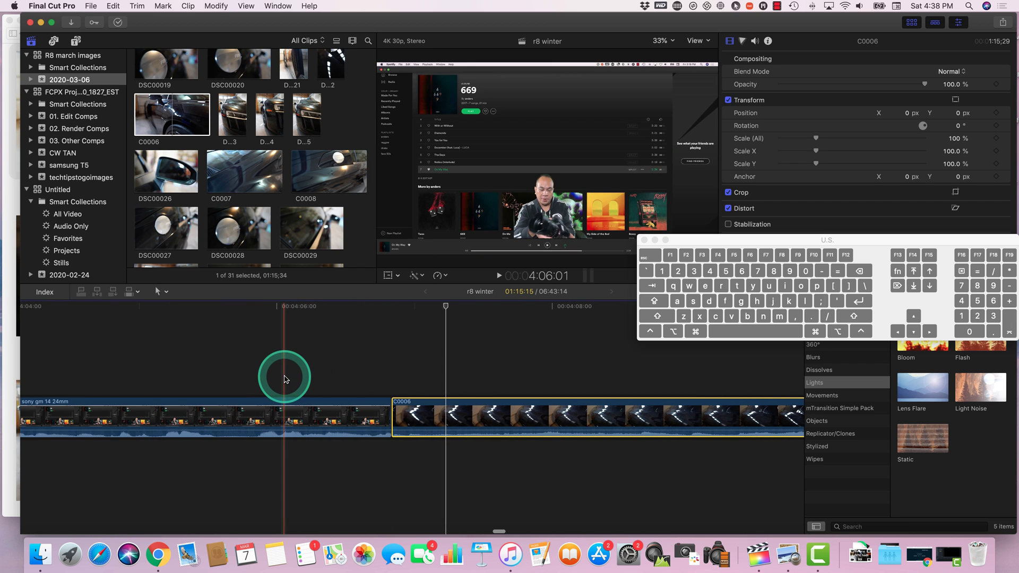
pyautogui.click(226, 413)
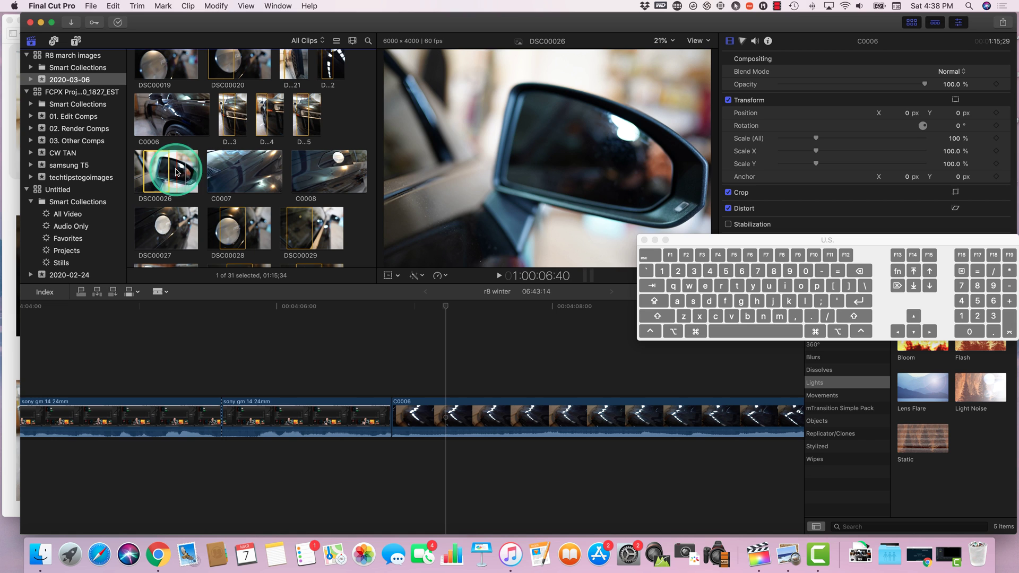
pyautogui.click(232, 173)
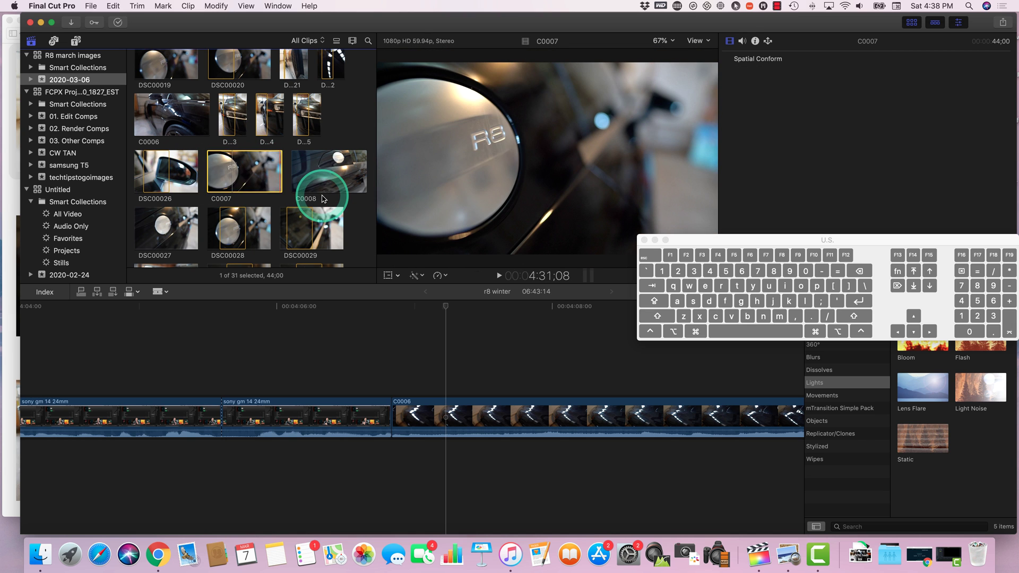
# Insert the DSC00030 still into the cut and trim its end short, making 06:43:27
pyautogui.scroll(-3, 282, 200)
pyautogui.scroll(-1, 283, 200)
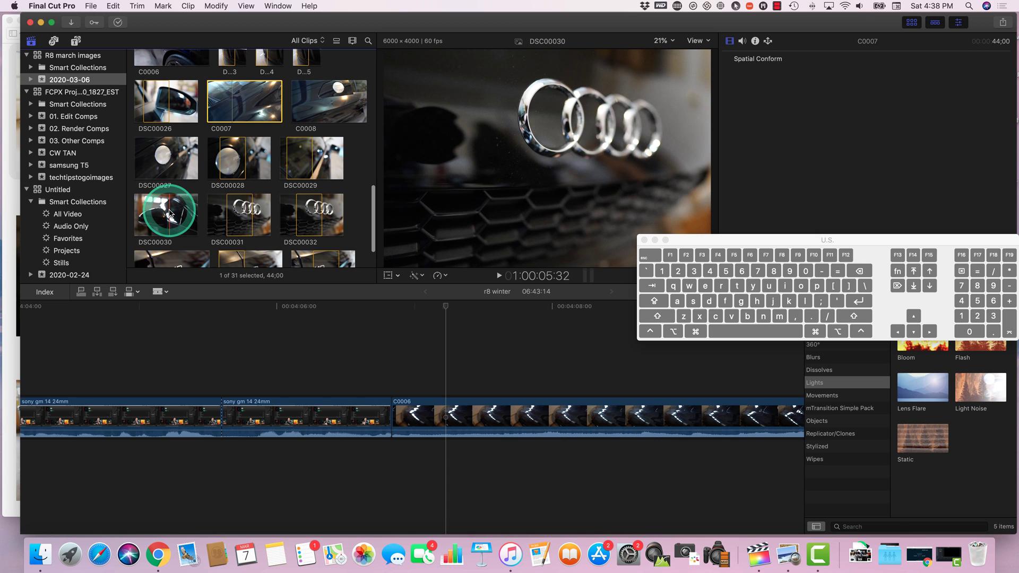
pyautogui.click(170, 213)
pyautogui.moveTo(168, 208); pyautogui.dragTo(218, 412)
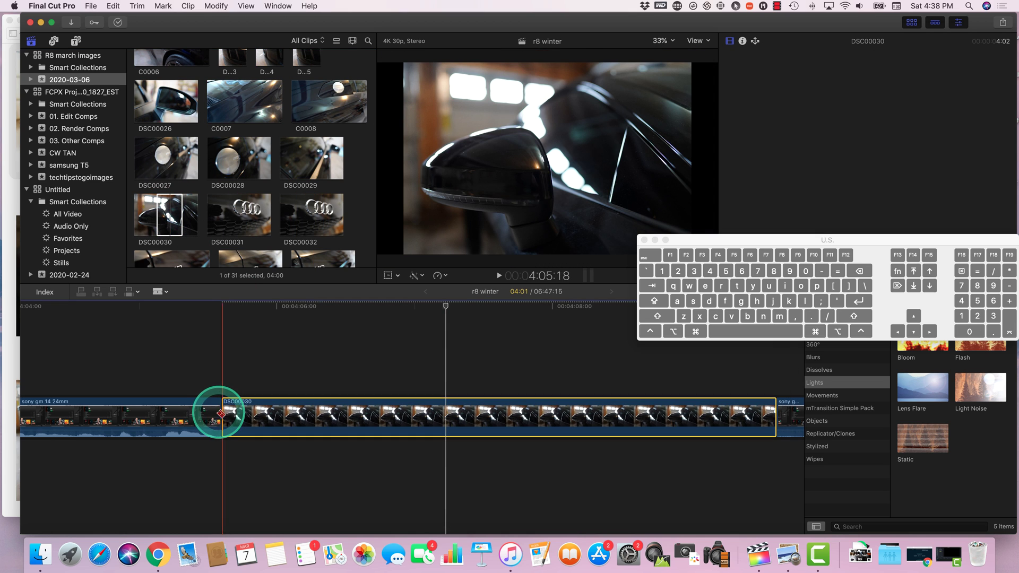
pyautogui.click(769, 413)
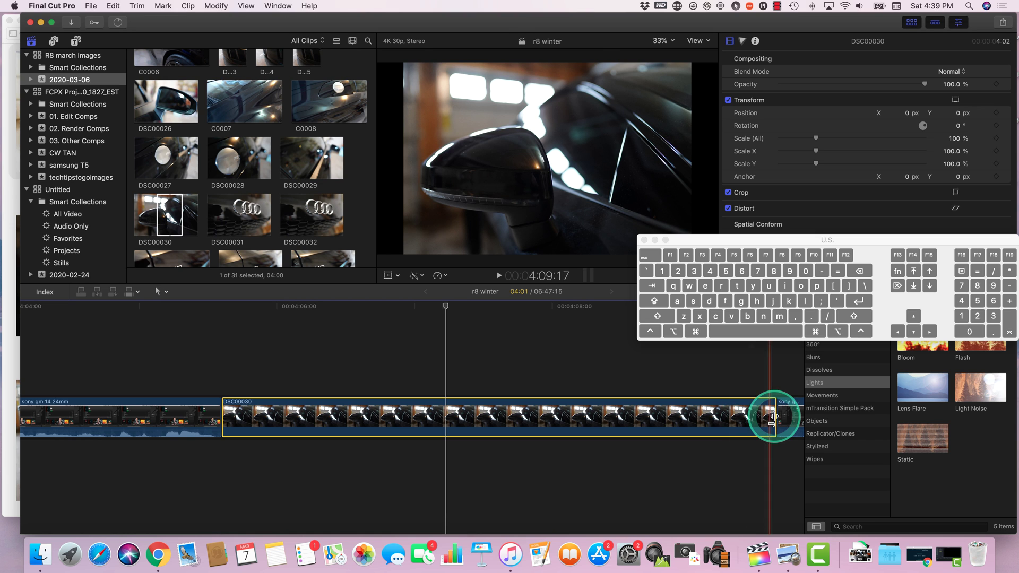
pyautogui.moveTo(772, 416); pyautogui.dragTo(274, 424)
pyautogui.click(219, 227)
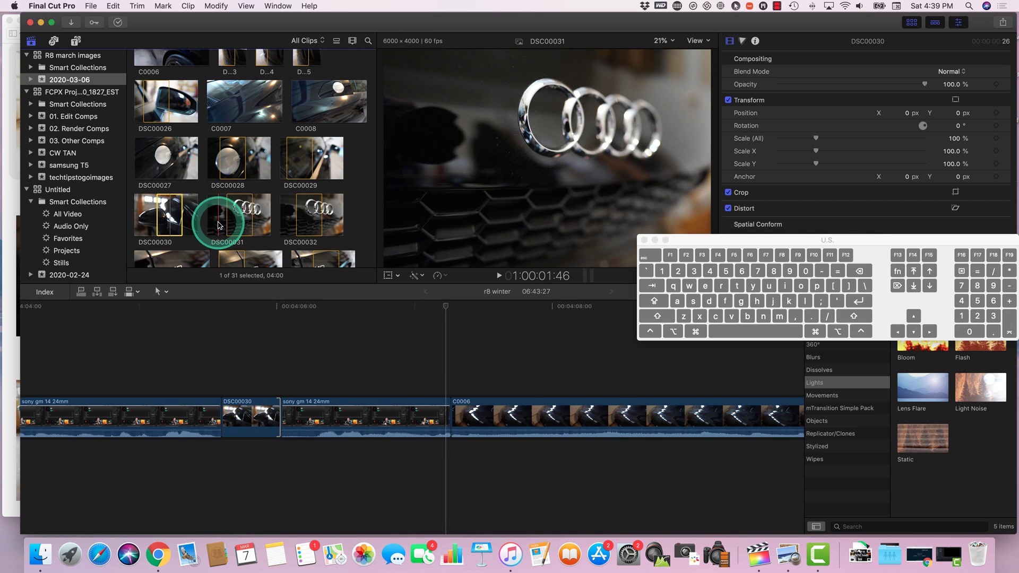
pyautogui.moveTo(865, 244); pyautogui.dragTo(920, 197)
pyautogui.click(541, 316)
pyautogui.moveTo(541, 316); pyautogui.dragTo(206, 363)
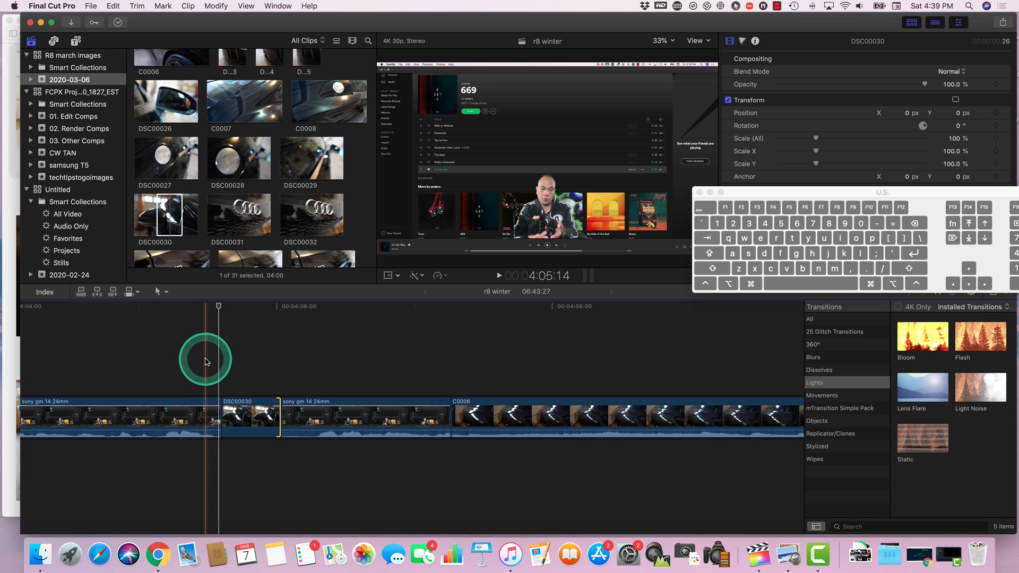
pyautogui.moveTo(206, 363); pyautogui.dragTo(206, 362)
pyautogui.press('space')
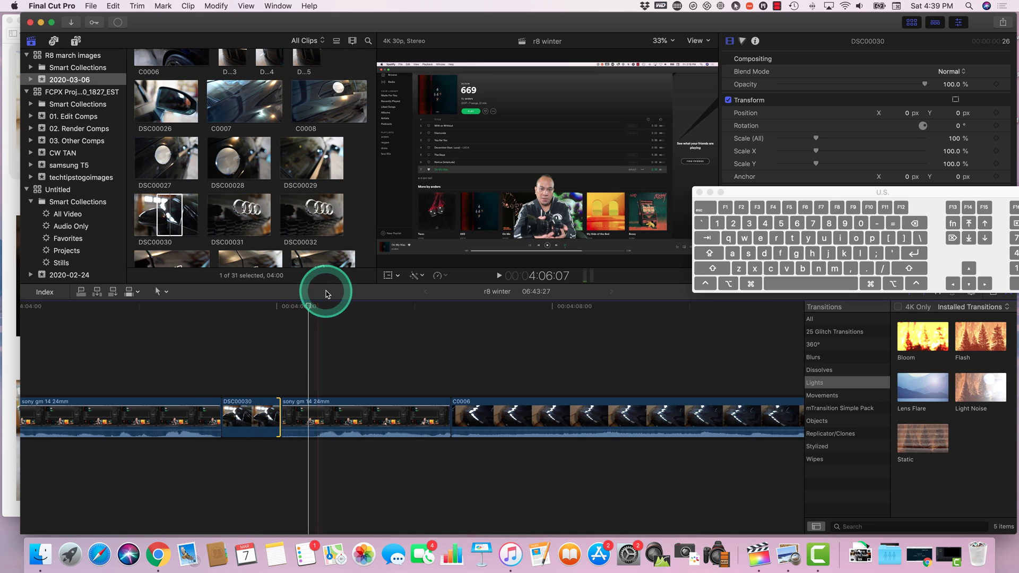
pyautogui.moveTo(324, 302); pyautogui.dragTo(213, 335)
pyautogui.click(935, 262)
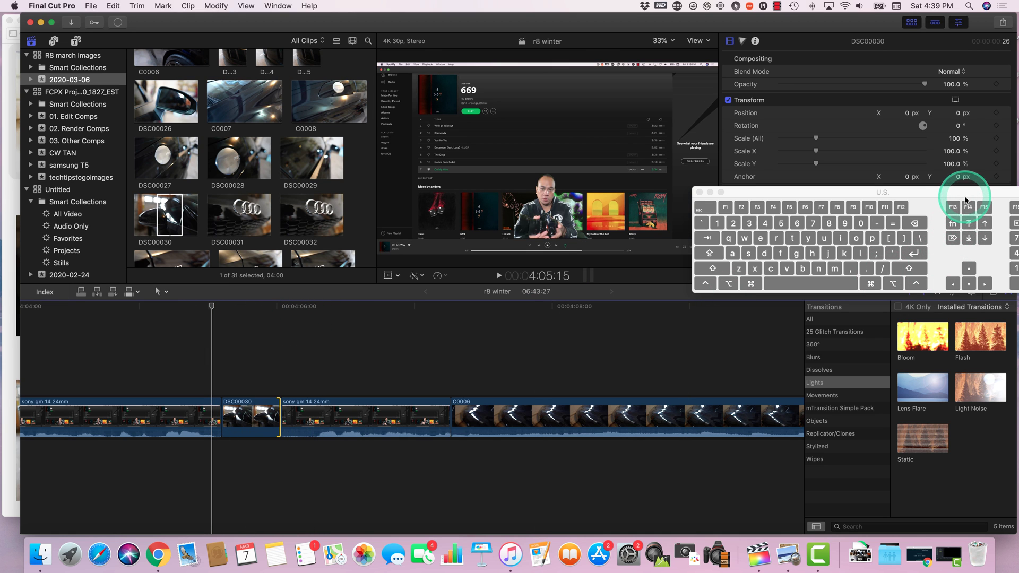
pyautogui.moveTo(964, 199); pyautogui.dragTo(850, 137)
pyautogui.click(1005, 291)
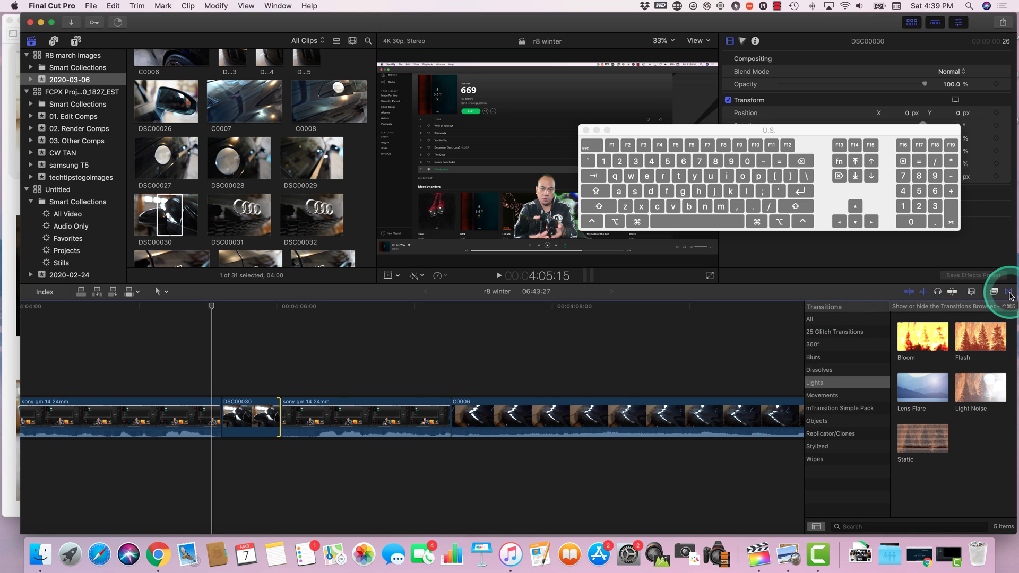
# Show the Transitions Browser with the 25 Glitch Transitions category
pyautogui.click(994, 294)
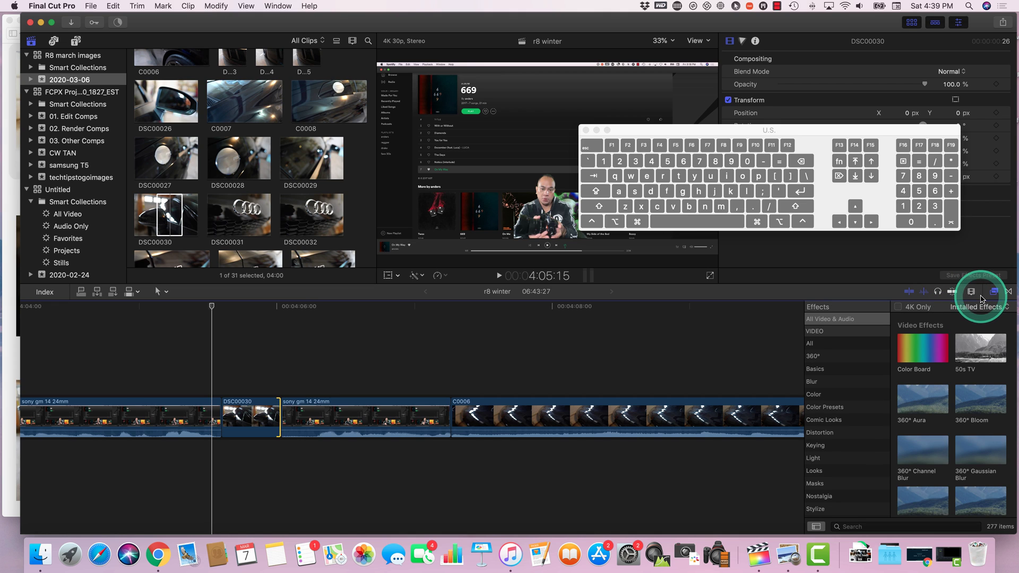
pyautogui.click(1009, 294)
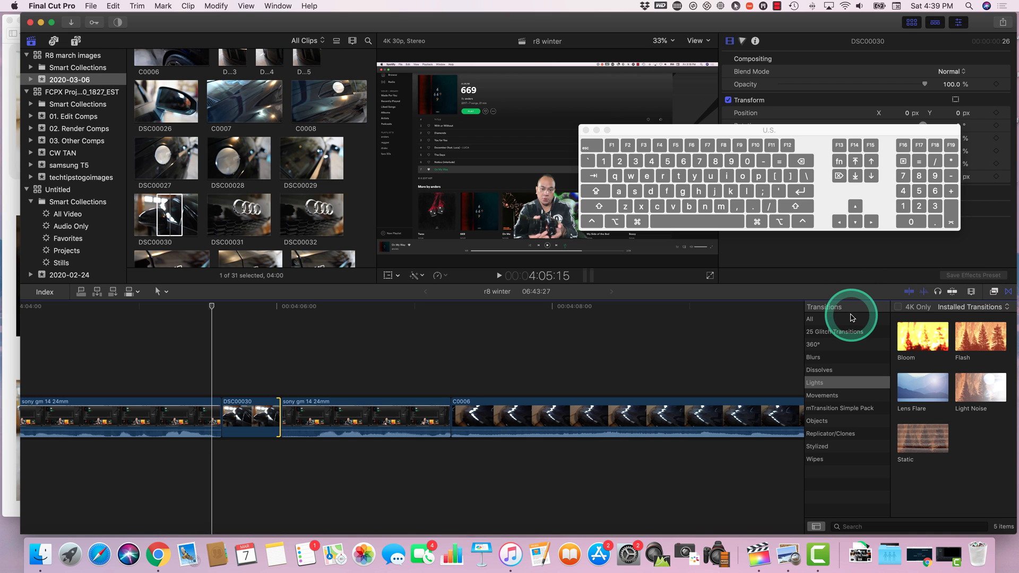
pyautogui.click(821, 333)
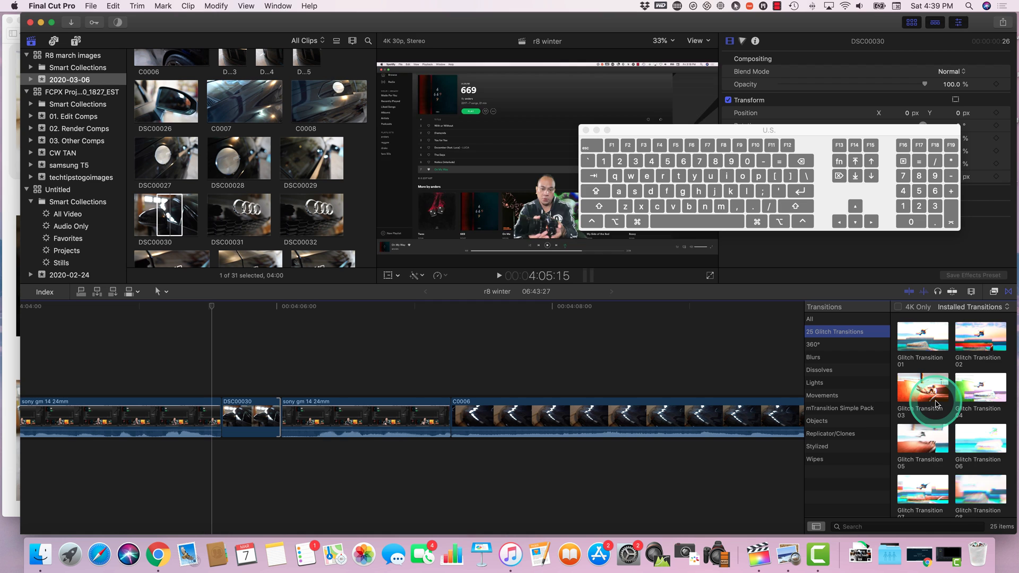
# Move the on-screen keyboard aside and preview Glitch Transition 11 and 12
pyautogui.scroll(-5, 933, 401)
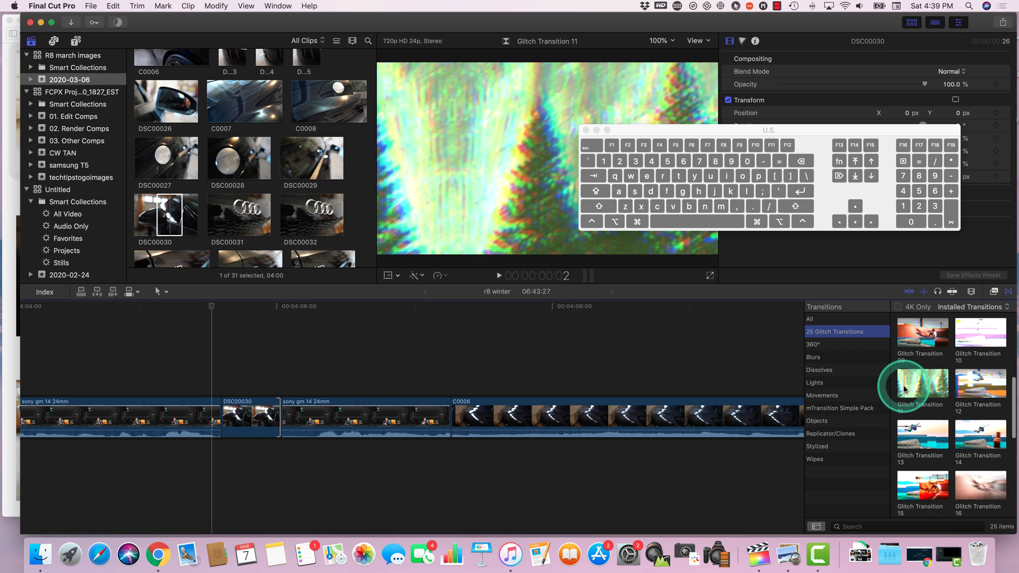
pyautogui.moveTo(750, 132); pyautogui.dragTo(830, 113)
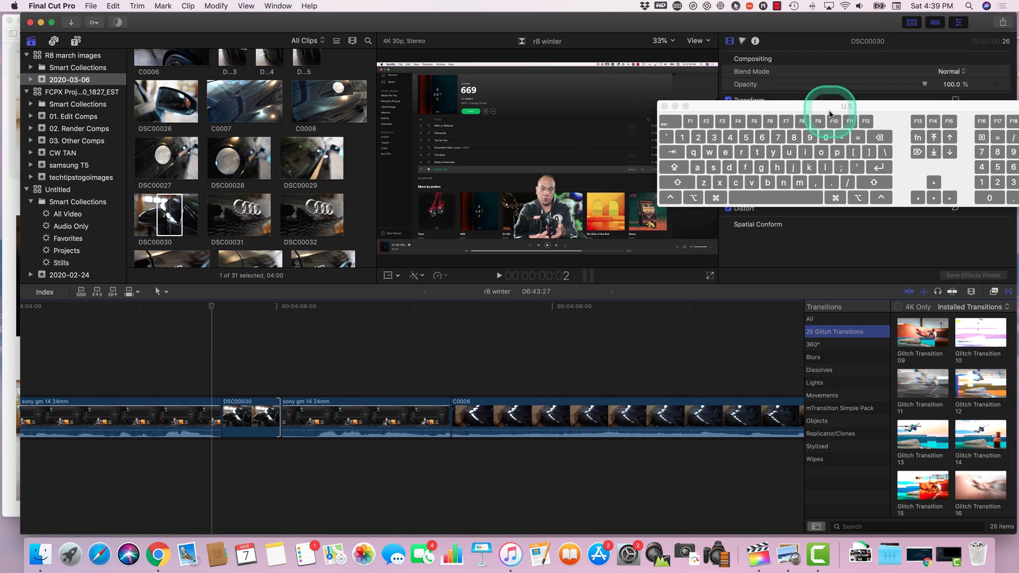
pyautogui.click(901, 356)
pyautogui.click(902, 391)
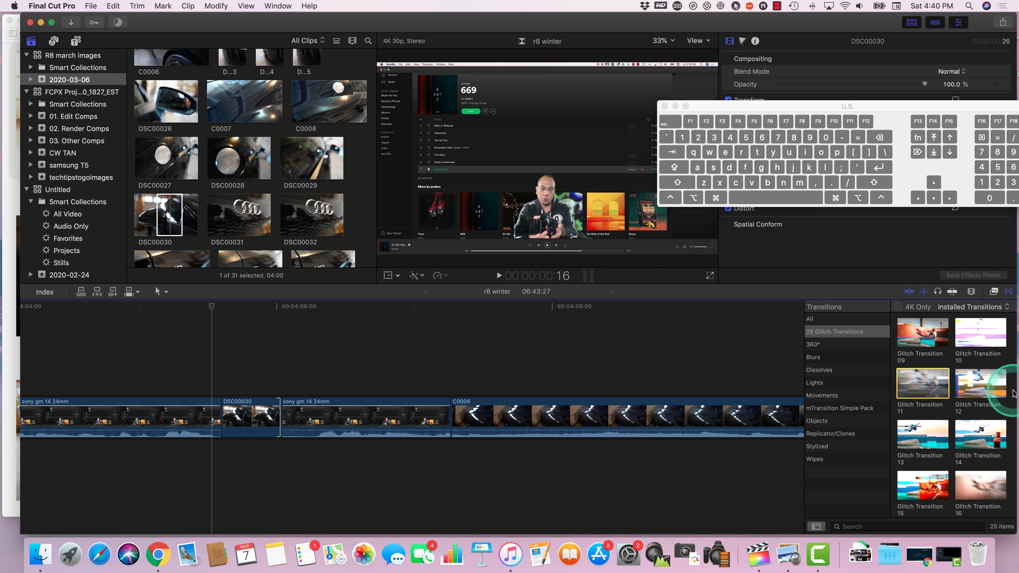
pyautogui.click(974, 385)
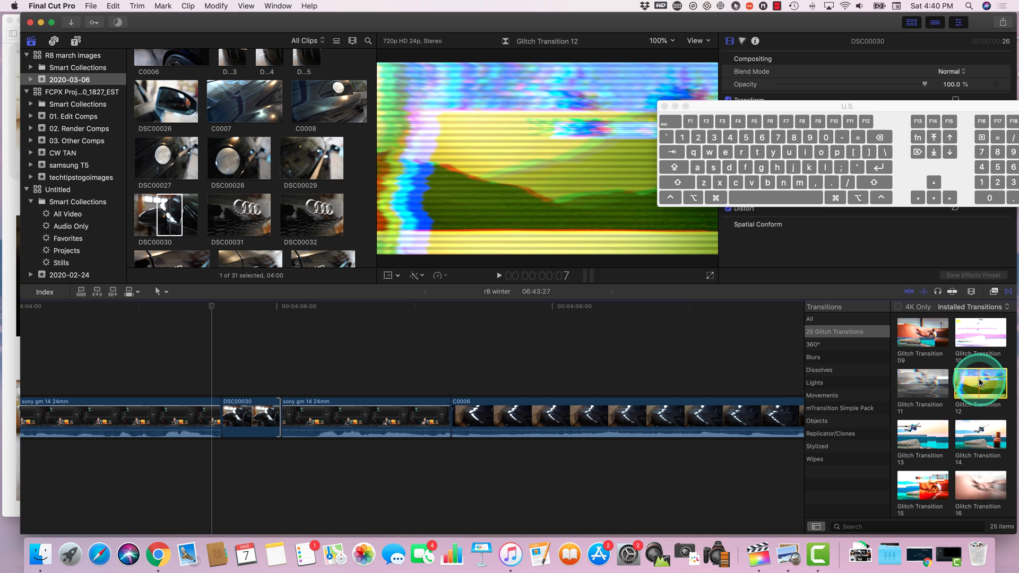
pyautogui.moveTo(979, 381); pyautogui.dragTo(218, 416)
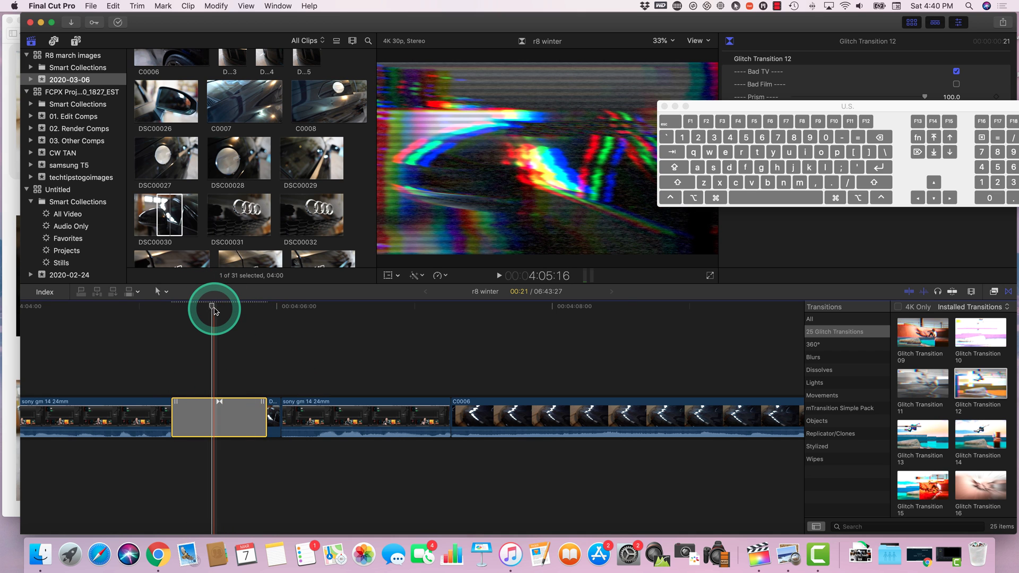
pyautogui.moveTo(212, 310); pyautogui.dragTo(165, 340)
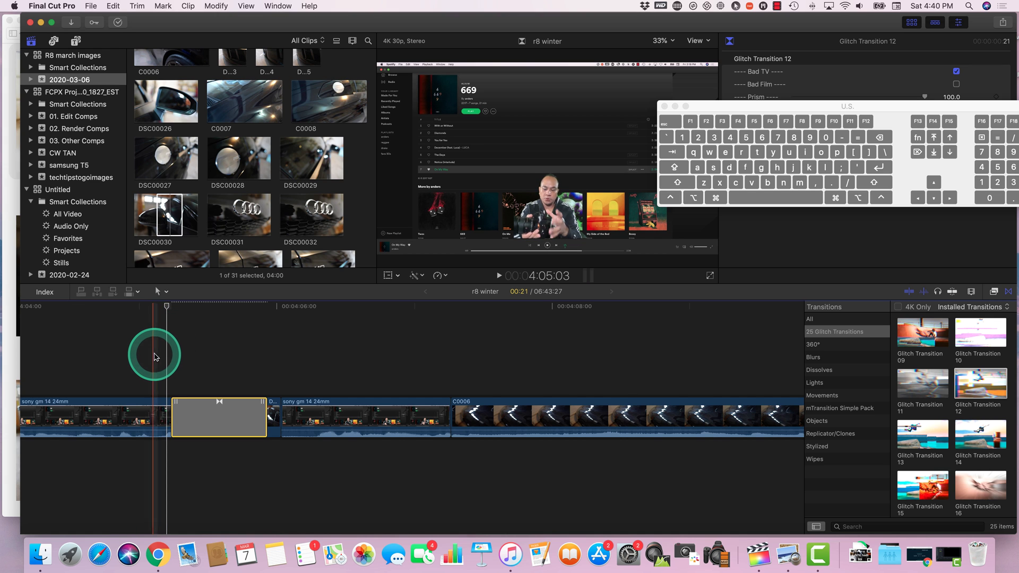
pyautogui.press('space')
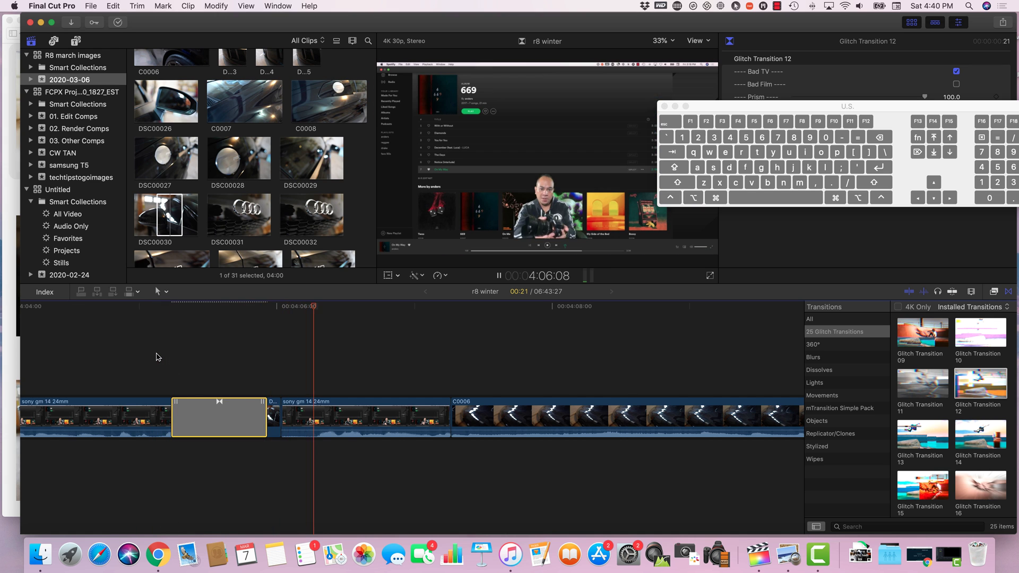
pyautogui.click(336, 304)
pyautogui.moveTo(336, 304); pyautogui.dragTo(275, 318)
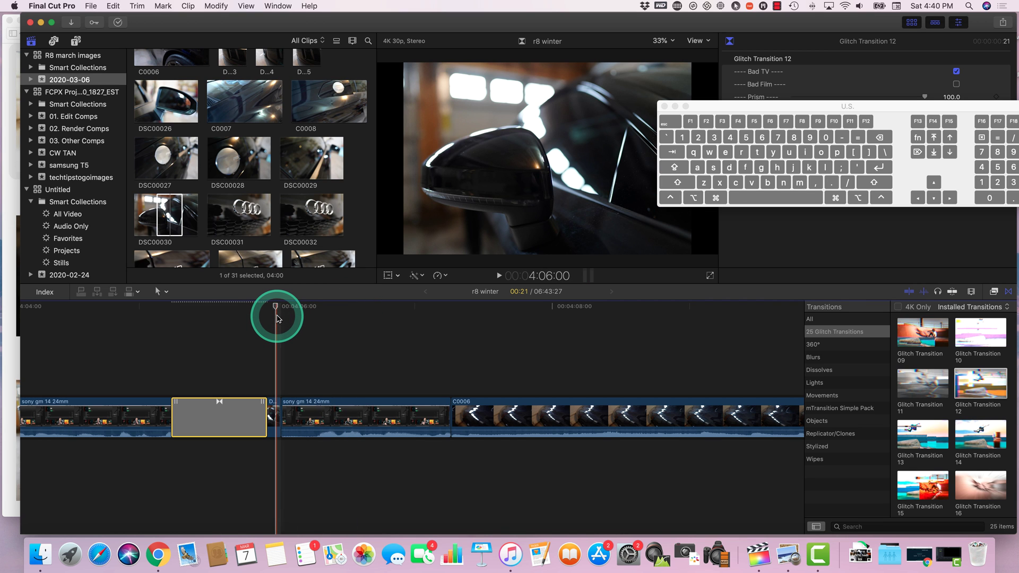
pyautogui.press('super+z')
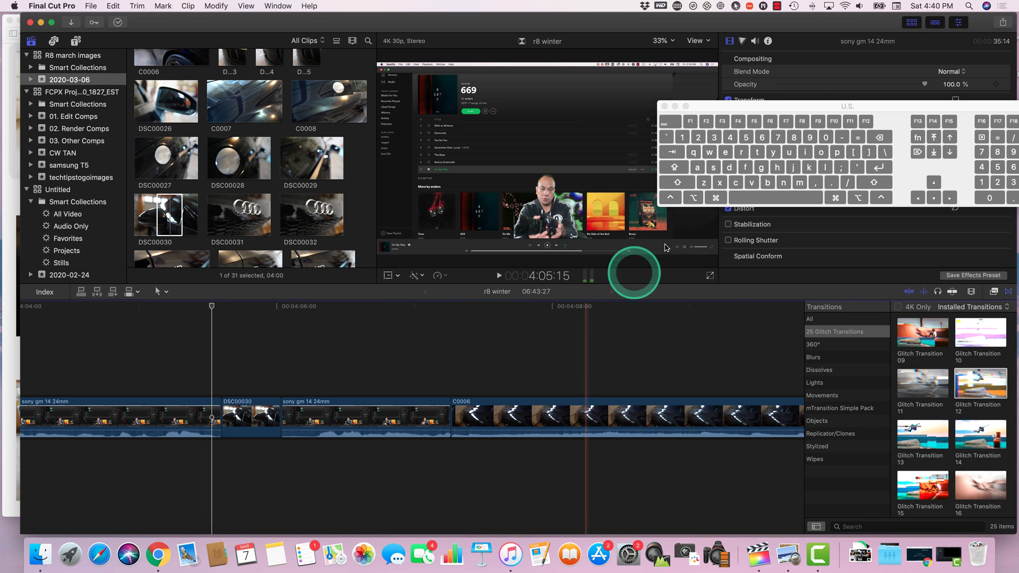
pyautogui.moveTo(775, 107); pyautogui.dragTo(815, 125)
# Preview the DSC00030 still and show the Titles and Generators sidebar
pyautogui.click(223, 127)
pyautogui.click(157, 73)
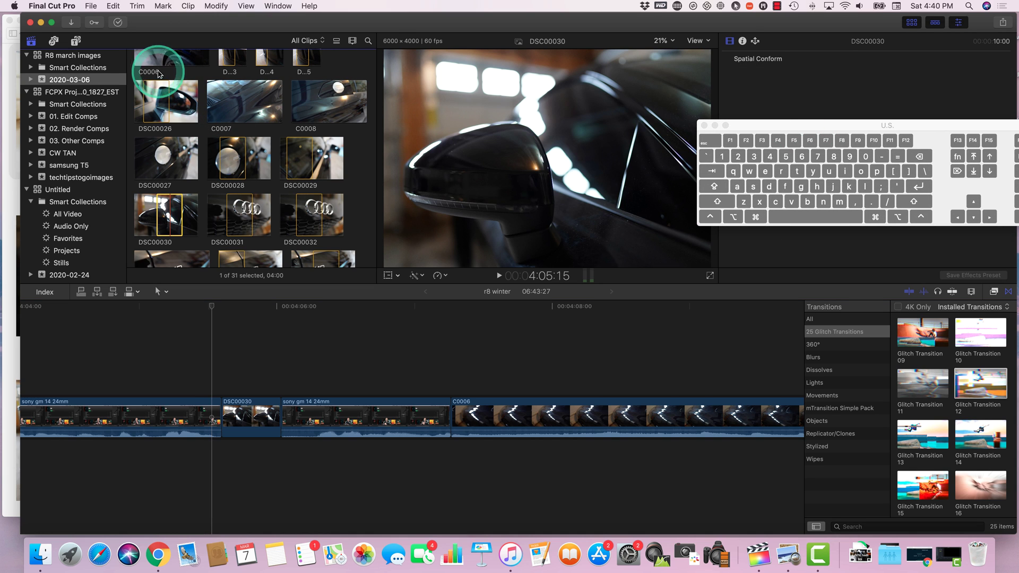
pyautogui.click(76, 42)
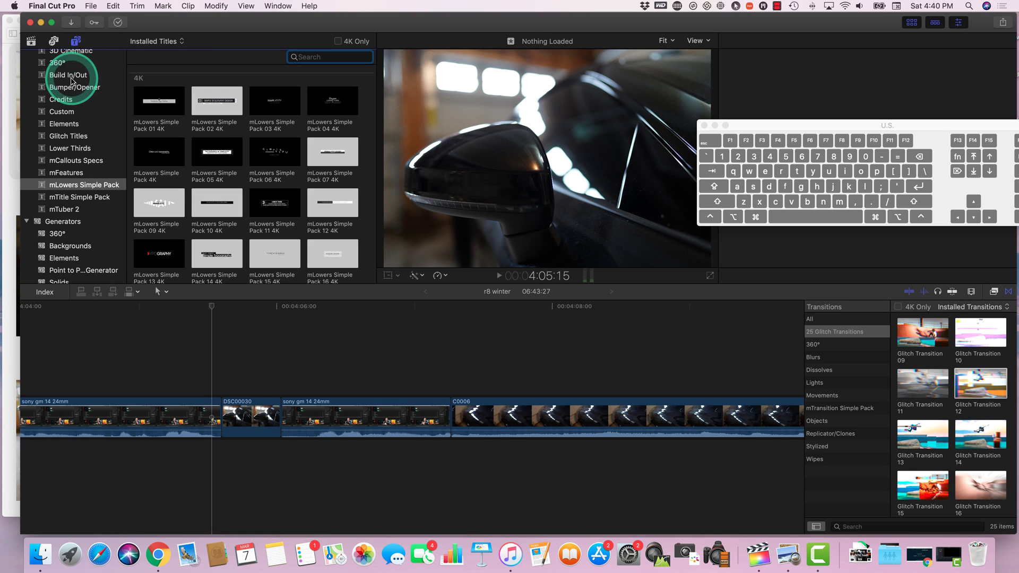
pyautogui.scroll(3, 72, 81)
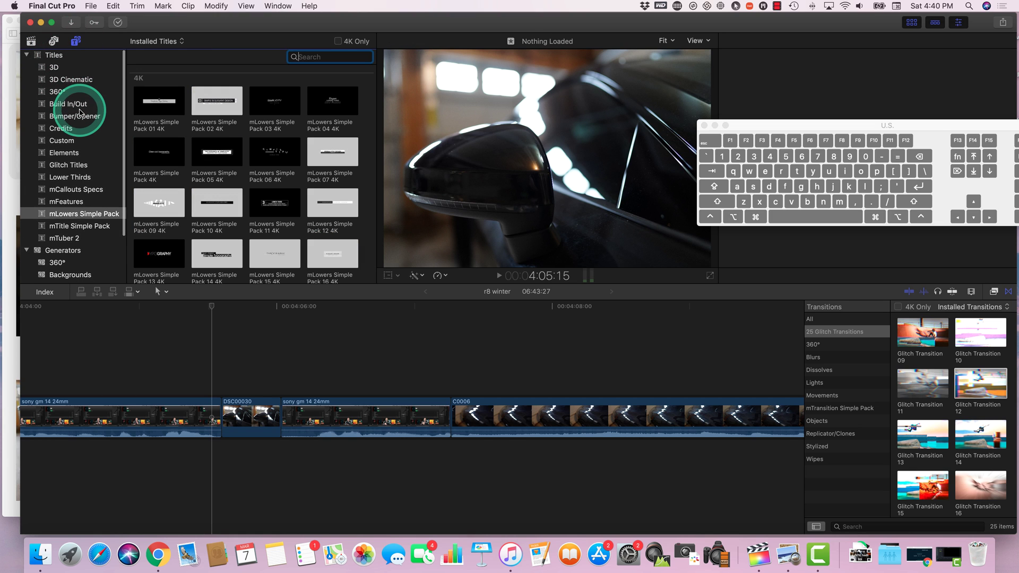
pyautogui.scroll(-5, 79, 112)
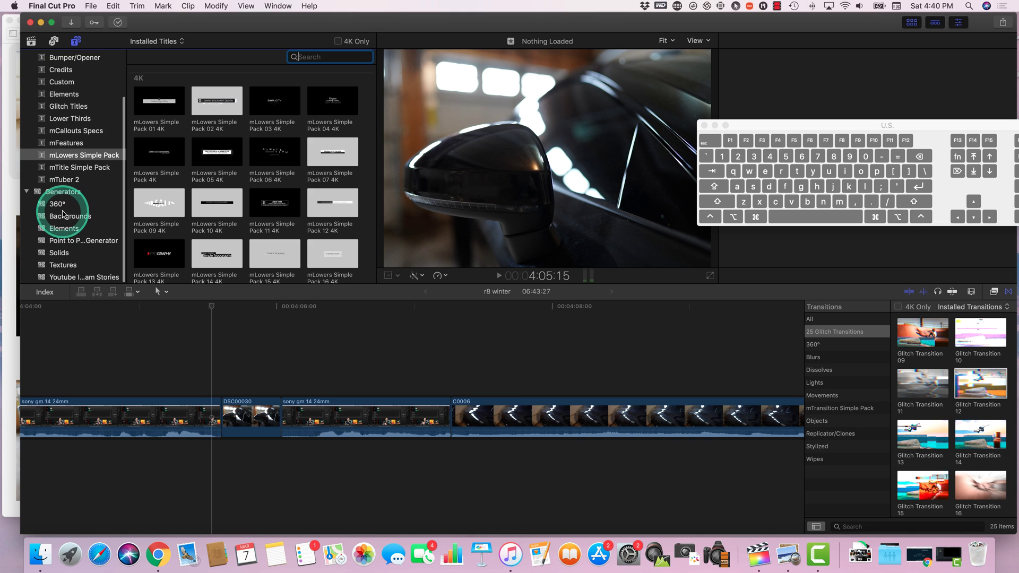
pyautogui.scroll(4, 64, 209)
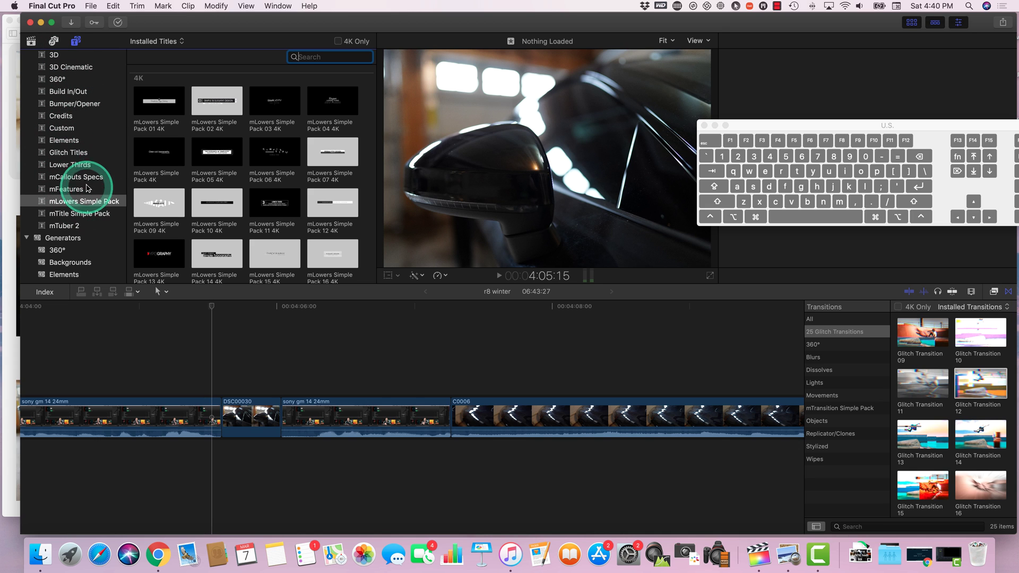
# Check the Photos and Audio and event clip views, then return to Titles' Lower Thirds
pyautogui.click(53, 43)
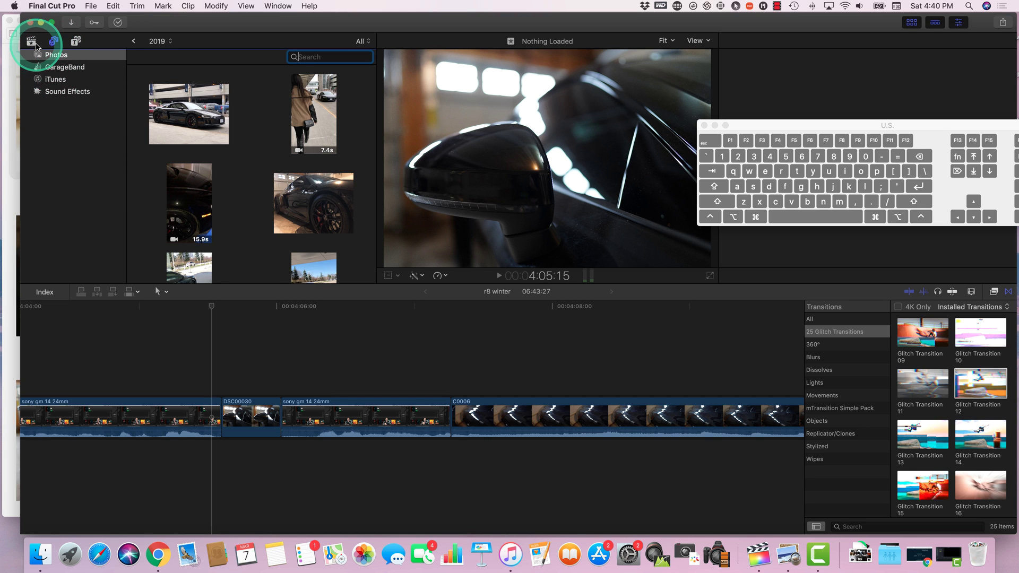
pyautogui.click(32, 41)
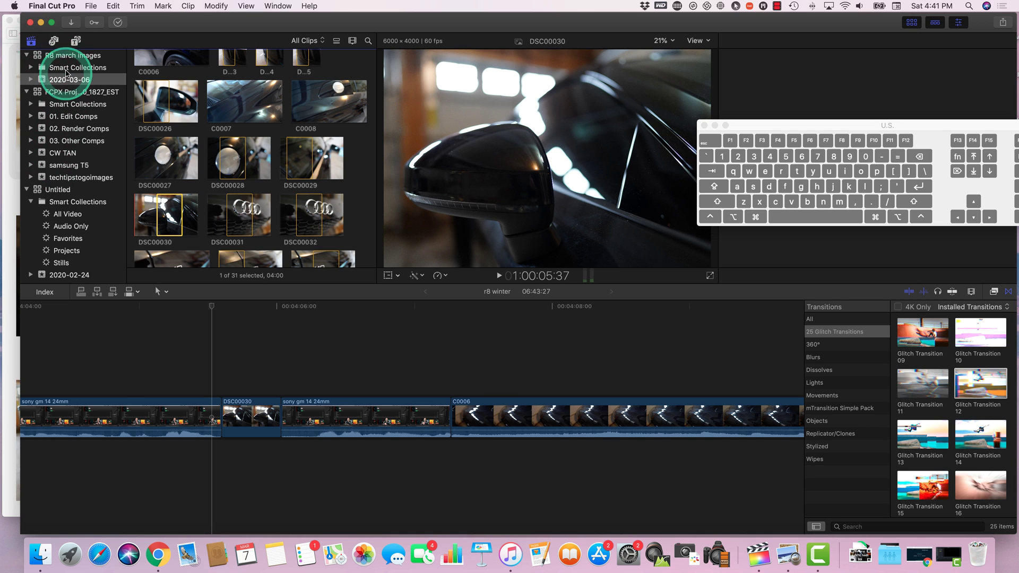
pyautogui.click(76, 42)
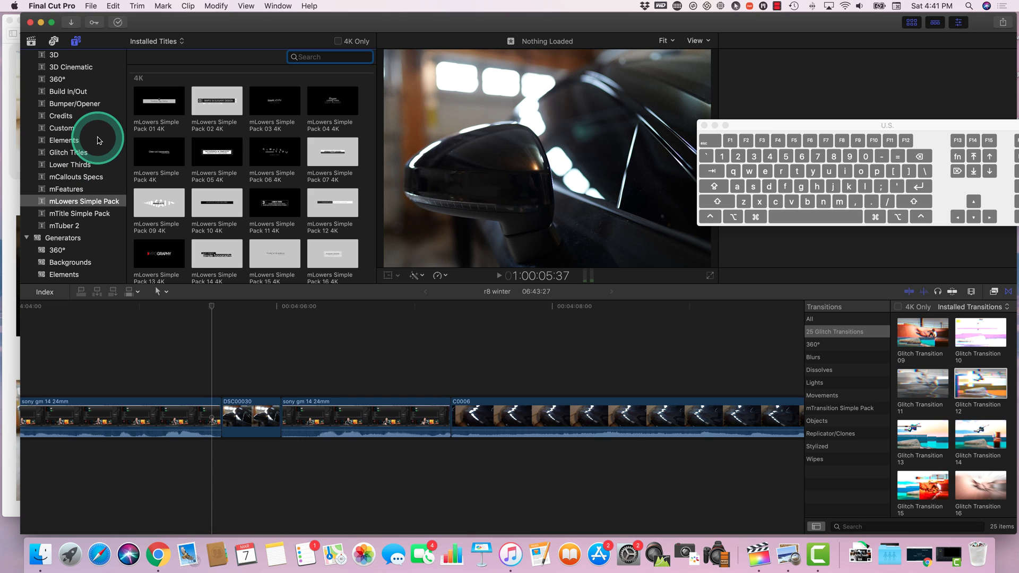
pyautogui.scroll(1, 96, 143)
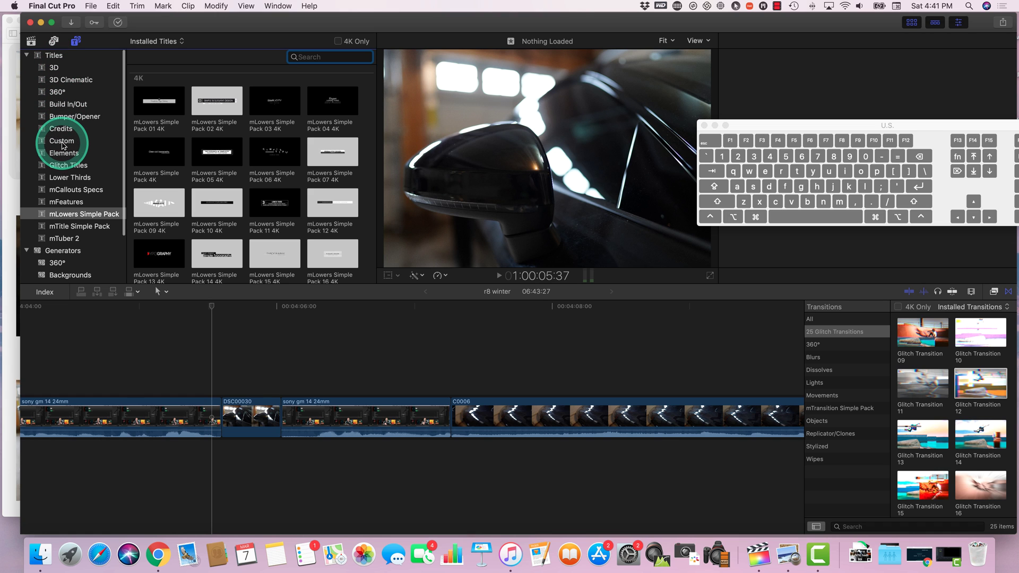
# Place the Overlap lower-third title above the opening sony clip, trimmed to end at DSC00030
pyautogui.click(67, 178)
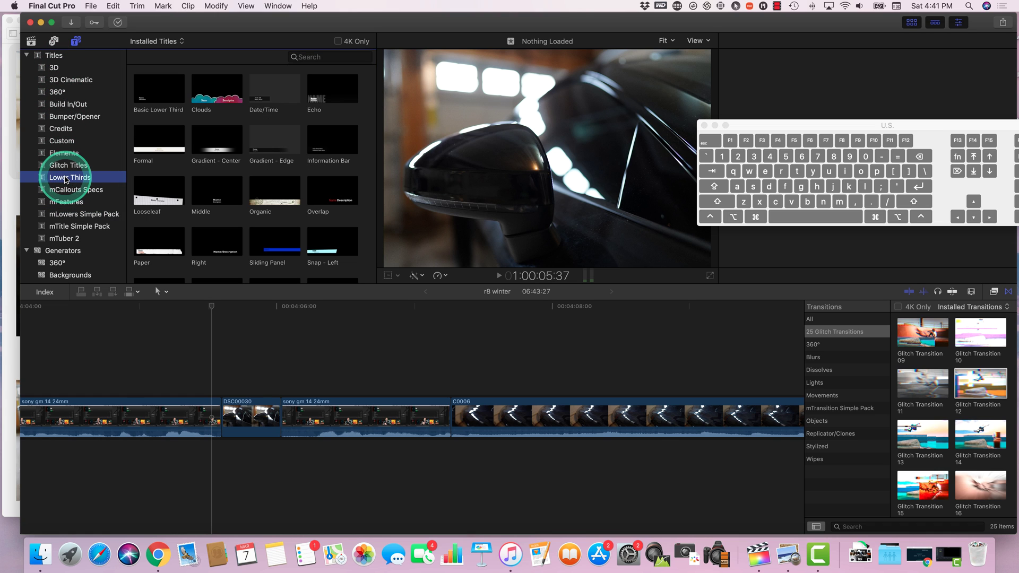
pyautogui.scroll(-3, 201, 170)
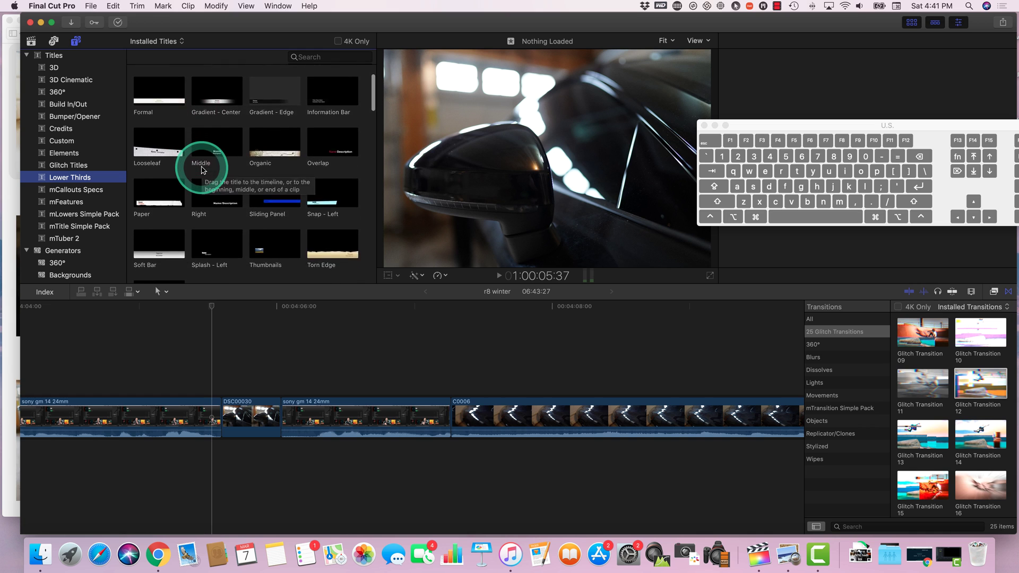
pyautogui.click(329, 123)
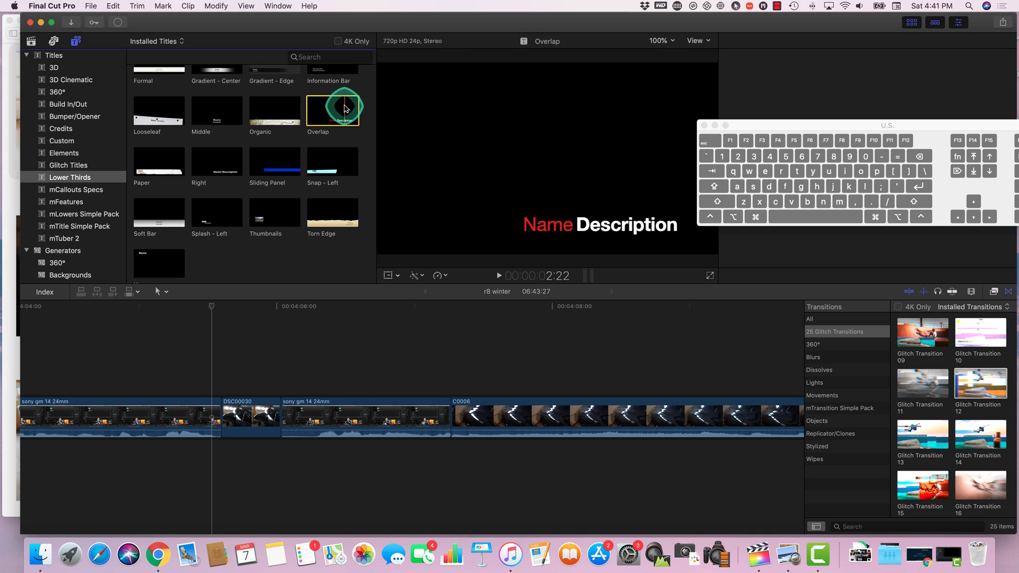
pyautogui.moveTo(345, 108); pyautogui.dragTo(119, 382)
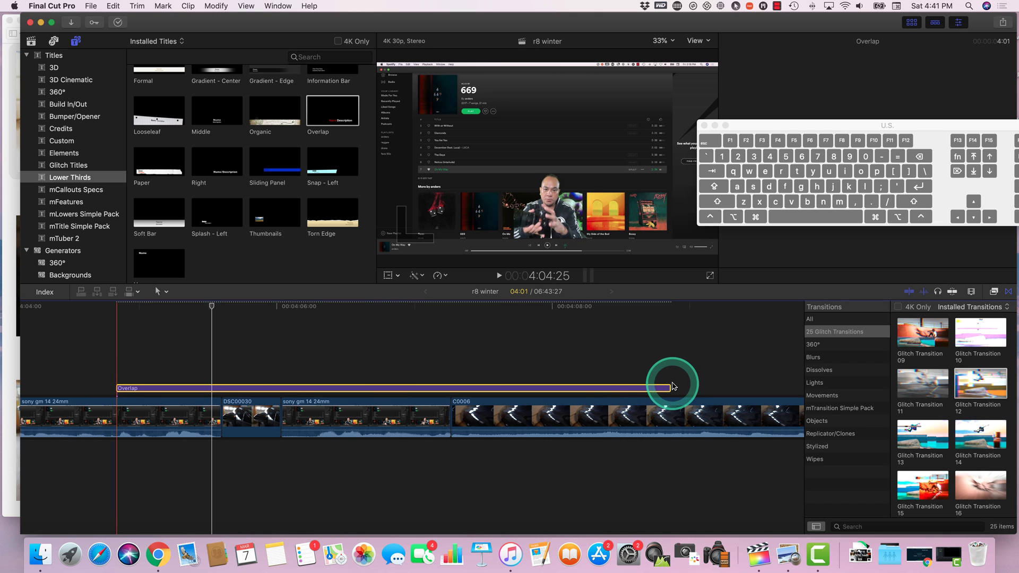
pyautogui.moveTo(669, 388); pyautogui.dragTo(218, 388)
pyautogui.click(212, 305)
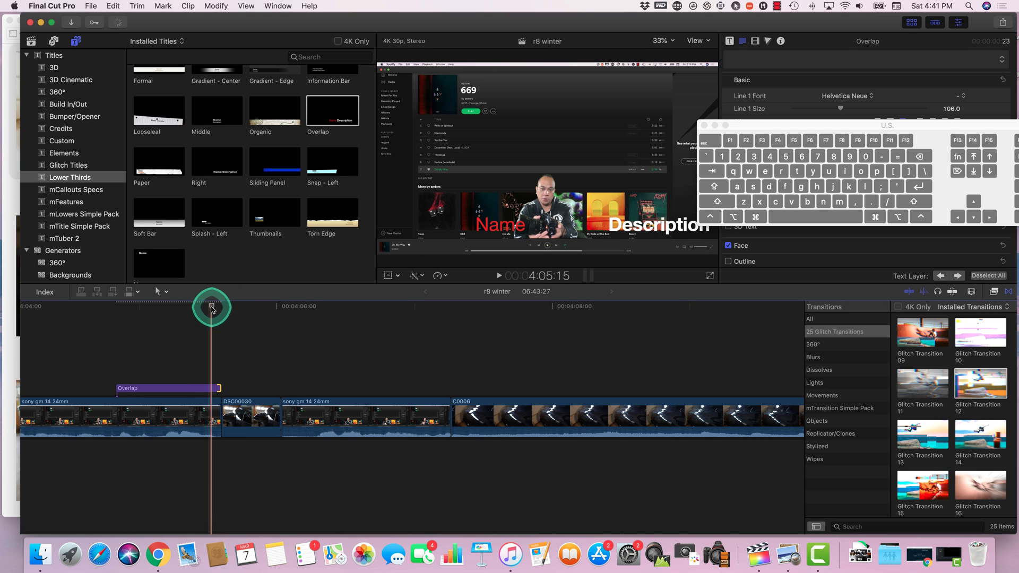
# Replace the title's first line 'Name' with 'Youtube Video'
pyautogui.moveTo(212, 310); pyautogui.dragTo(128, 323)
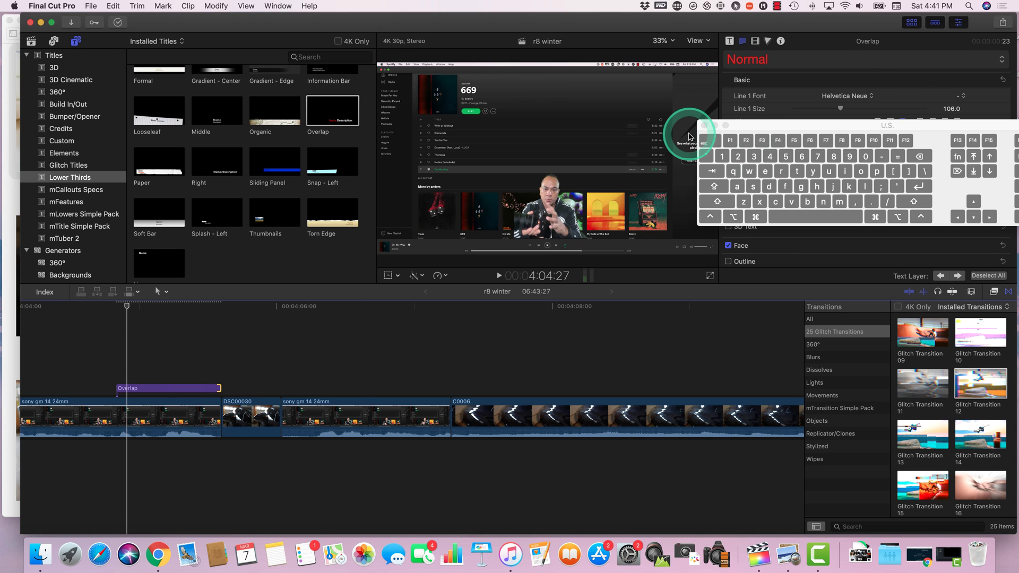
pyautogui.click(714, 127)
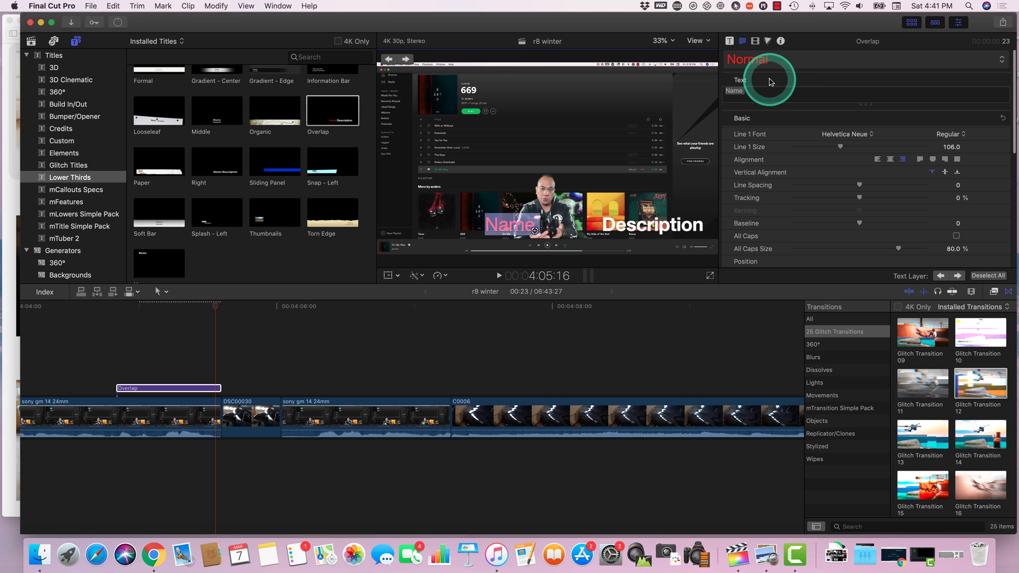
pyautogui.click(766, 90)
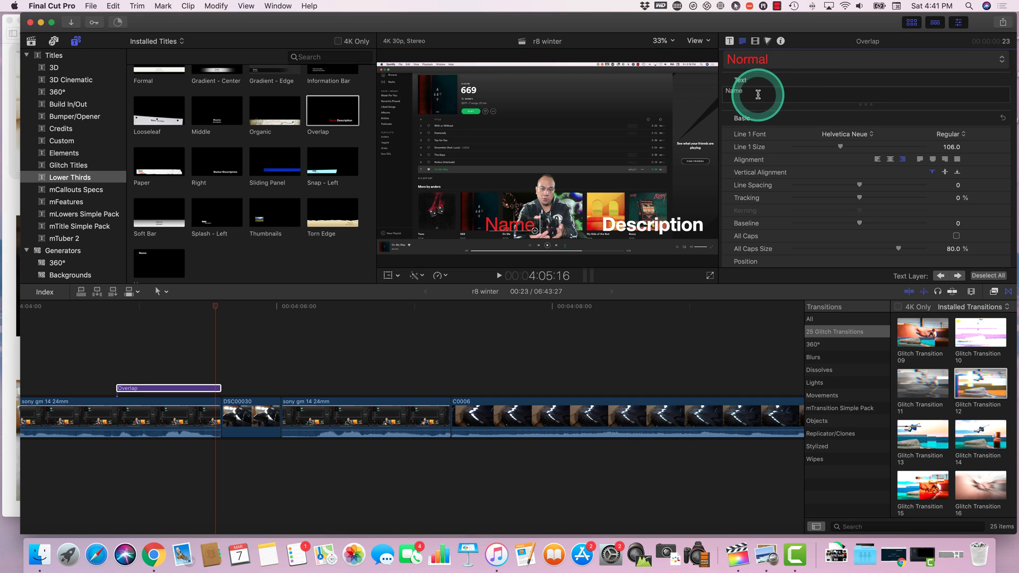
pyautogui.moveTo(720, 90); pyautogui.dragTo(739, 87)
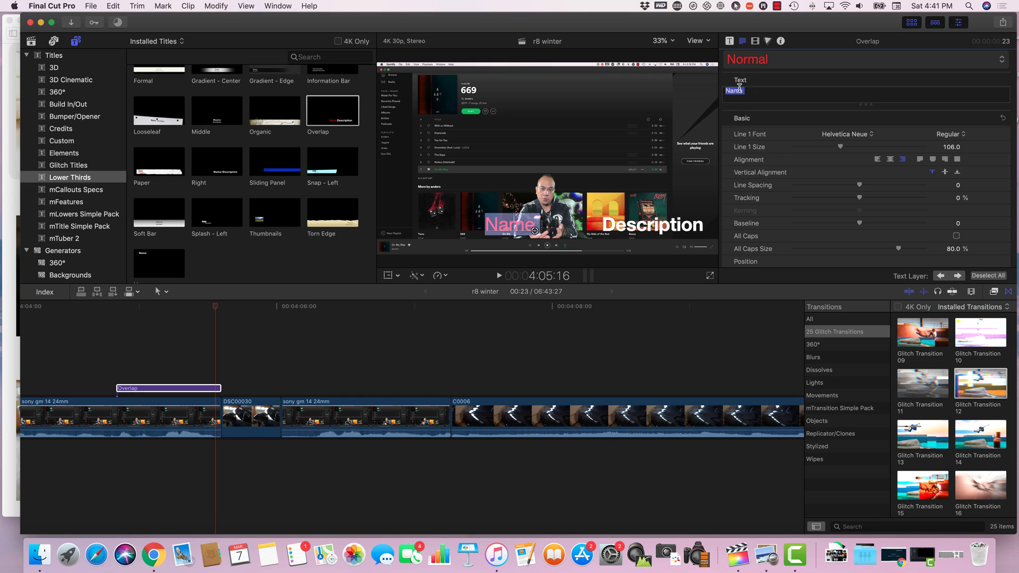
pyautogui.write('Youtube Video')
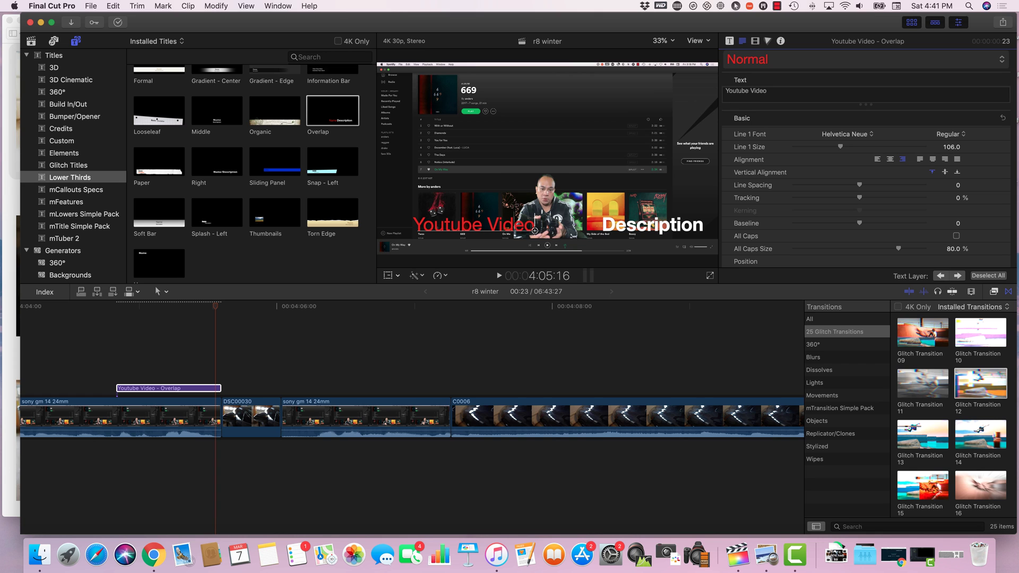
# Change the Description line to 'For today' and set its Line 2 size to 90
pyautogui.moveTo(597, 149); pyautogui.dragTo(522, 192)
pyautogui.scroll(-8, 782, 191)
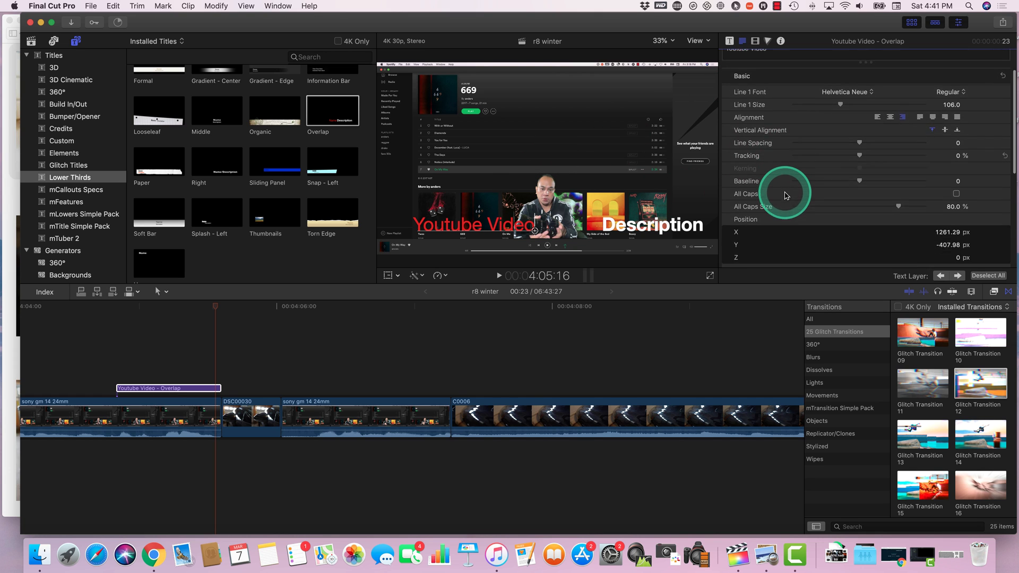
pyautogui.scroll(-2, 714, 204)
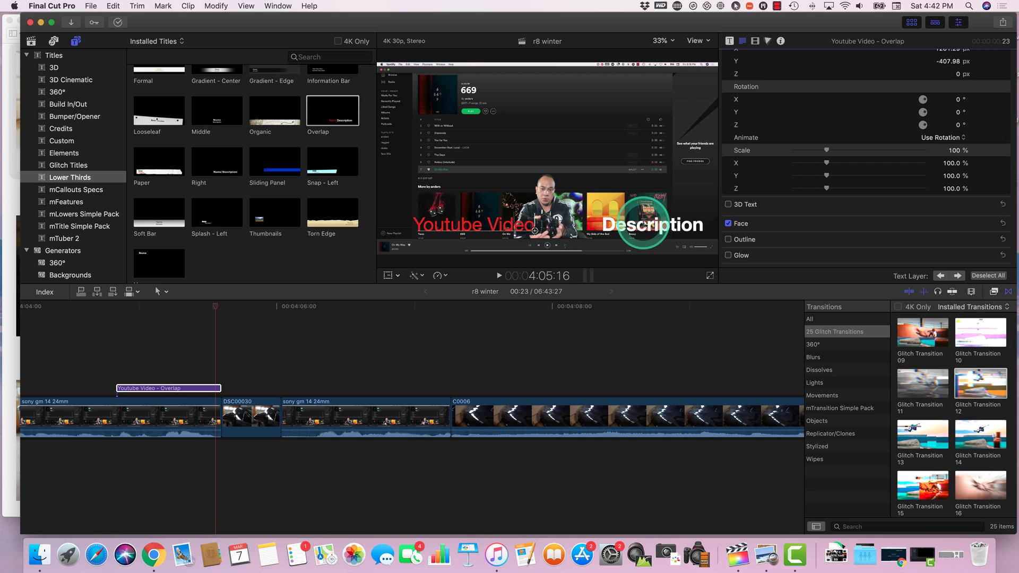
pyautogui.click(643, 224)
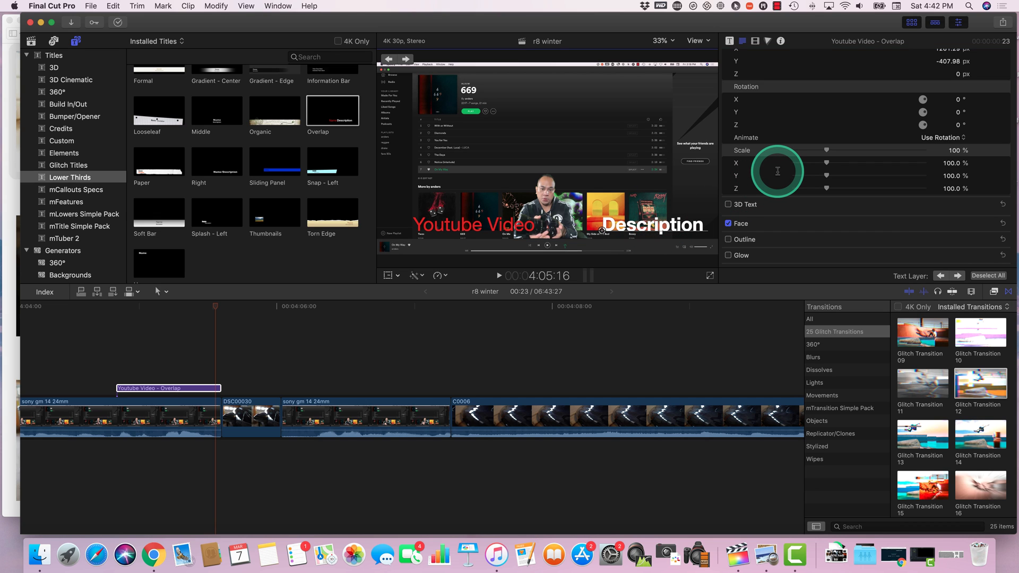
pyautogui.scroll(-1, 779, 170)
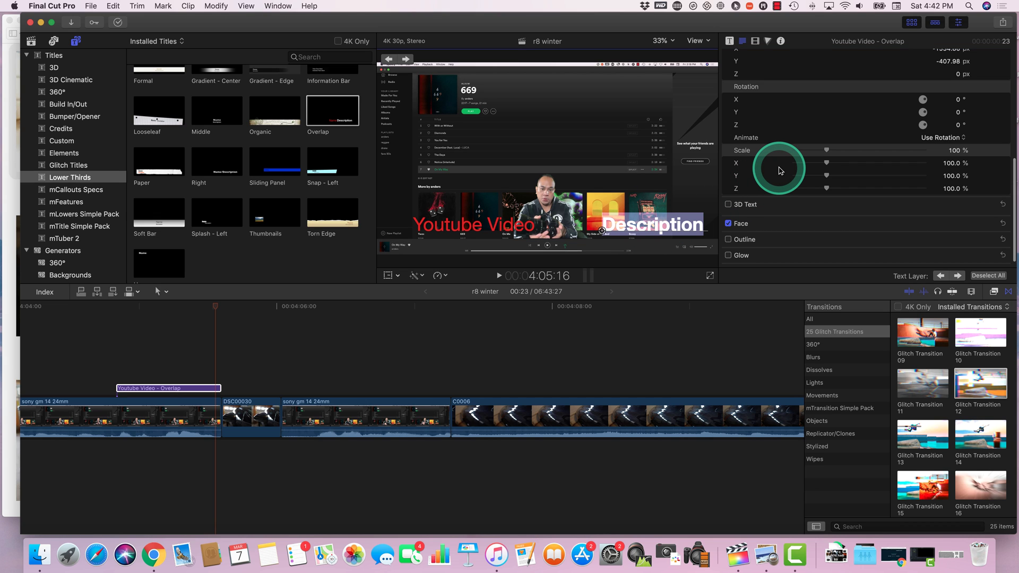
pyautogui.doubleClick(650, 224)
pyautogui.doubleClick(761, 91)
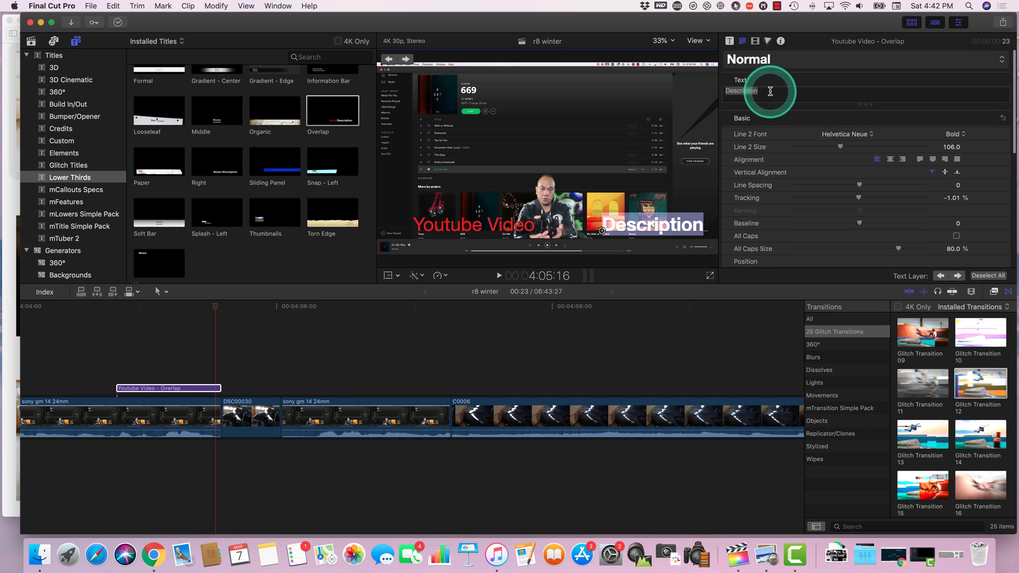
pyautogui.click(670, 221)
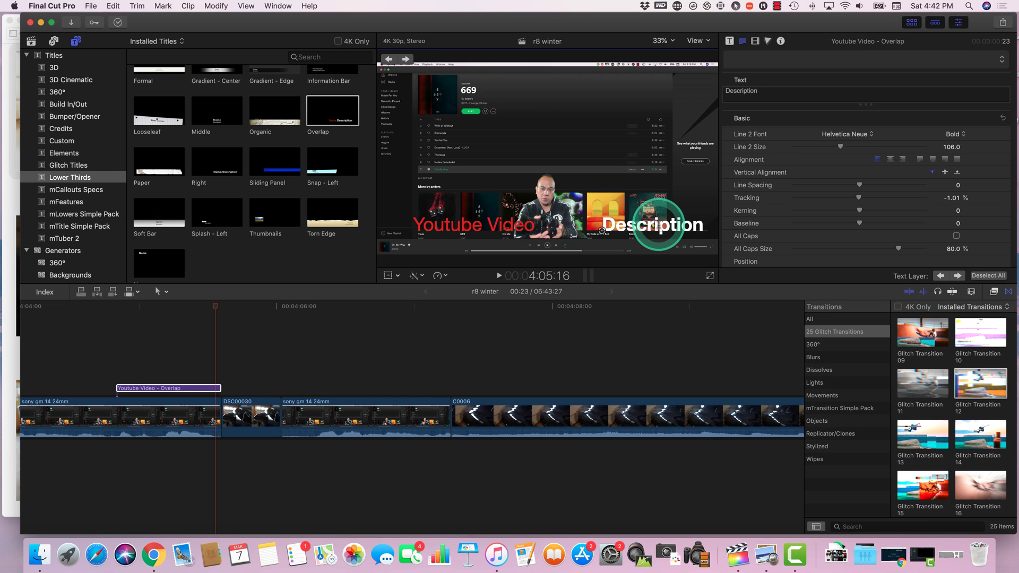
pyautogui.doubleClick(658, 225)
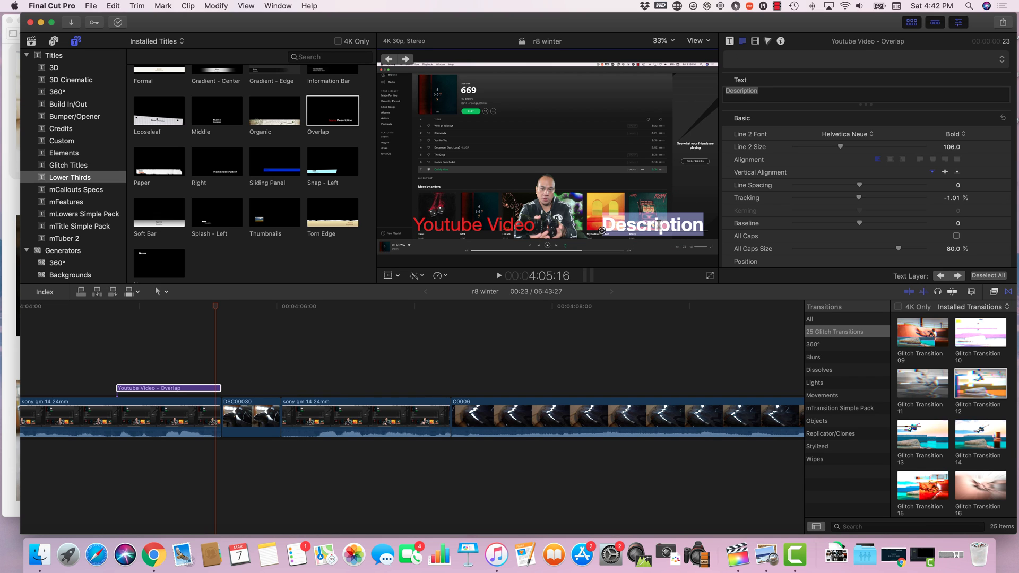
pyautogui.press('BackSpace')
pyautogui.click(745, 108)
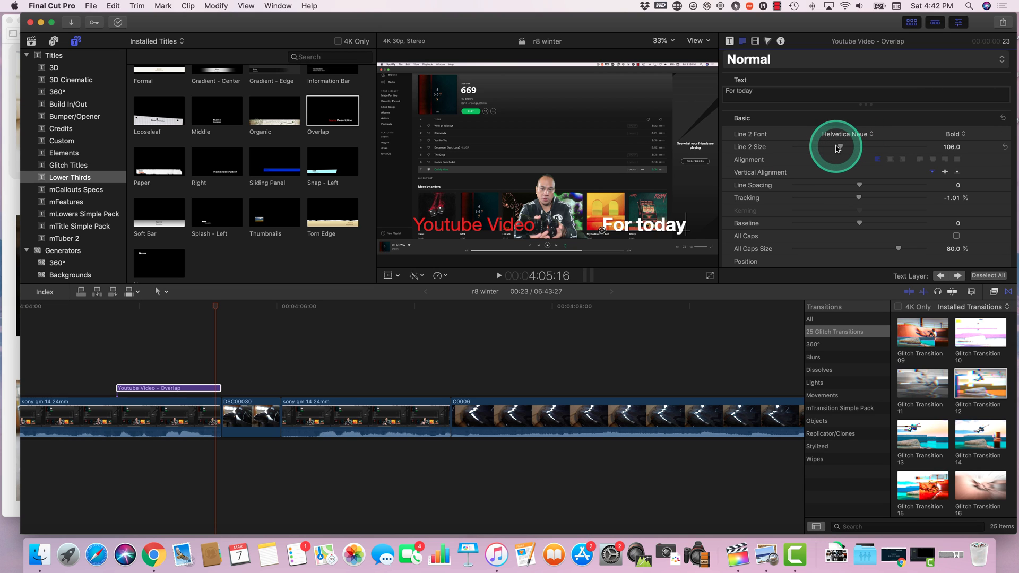
pyautogui.moveTo(832, 150)
pyautogui.mouseDown()
pyautogui.moveTo(864, 151)
pyautogui.moveTo(800, 150)
pyautogui.moveTo(851, 152)
pyautogui.moveTo(826, 155)
pyautogui.mouseUp()
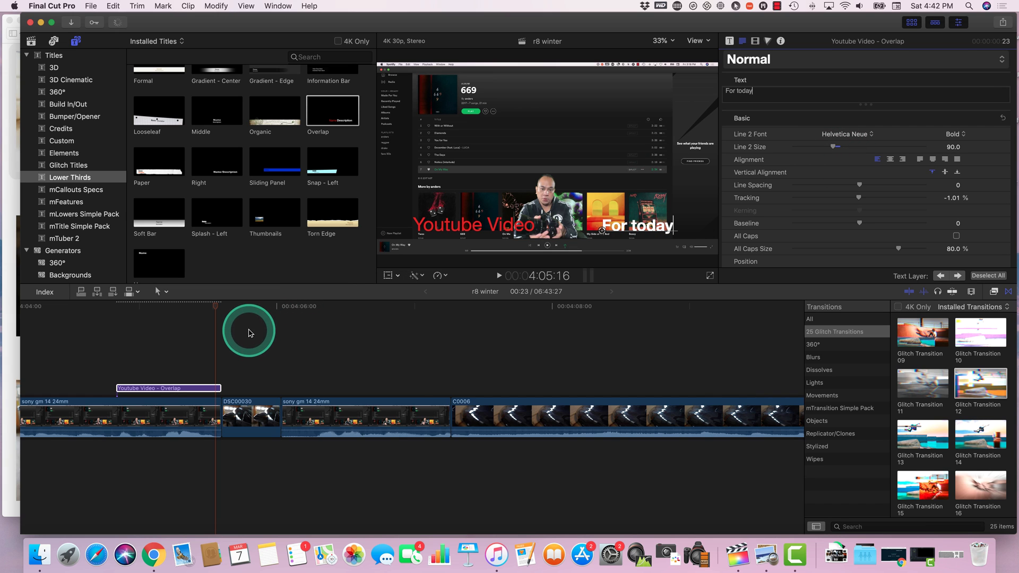
# Play back the title section and shift the Youtube Video - Overlap title slightly earlier
pyautogui.click(178, 348)
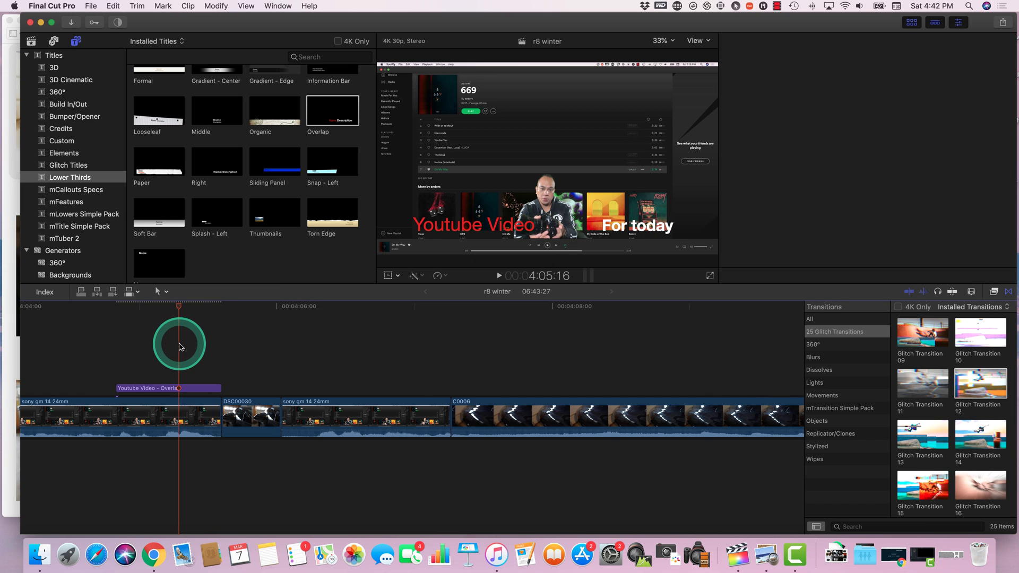
pyautogui.click(192, 388)
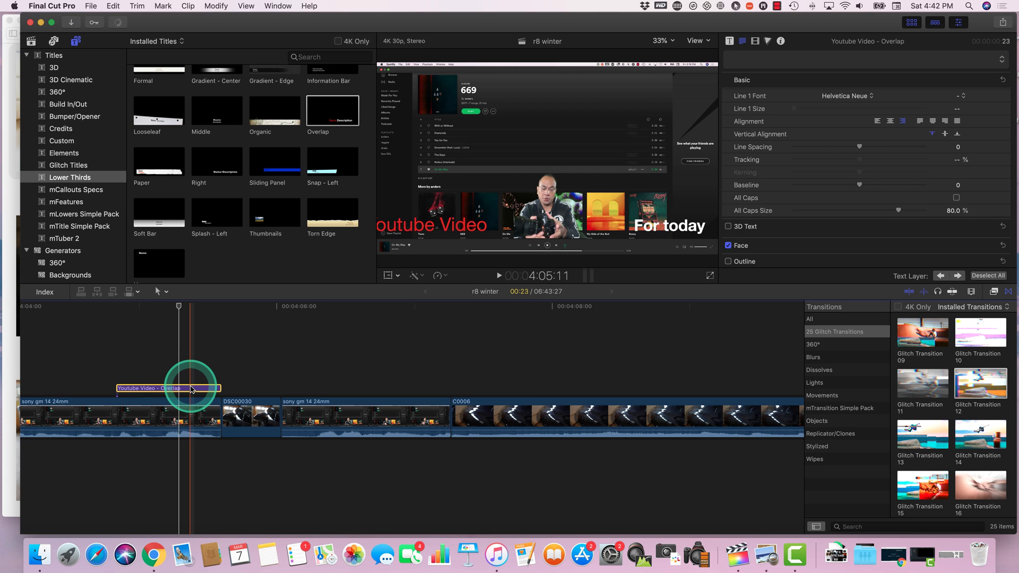
pyautogui.moveTo(177, 308); pyautogui.dragTo(121, 313)
pyautogui.press('space')
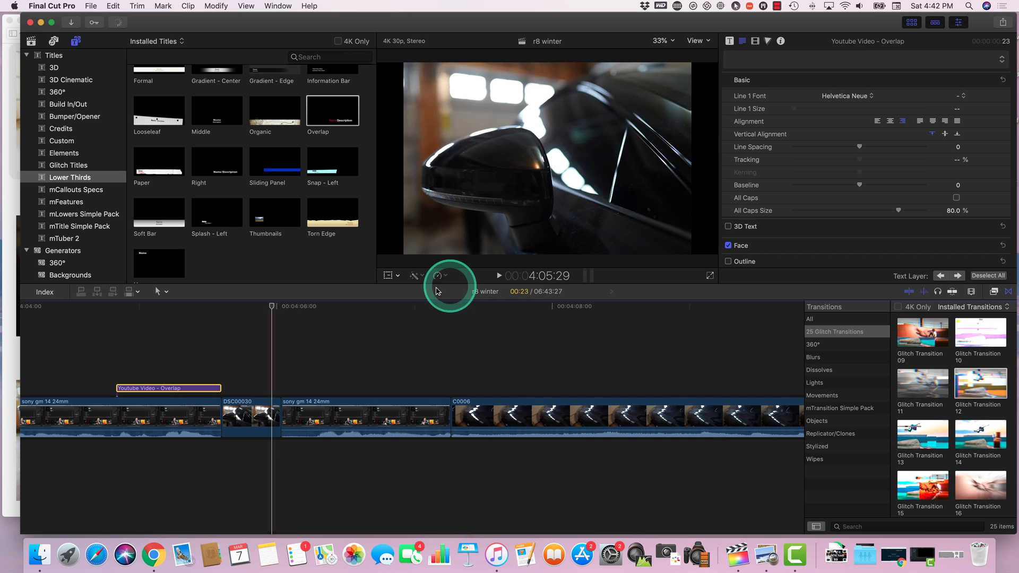
pyautogui.moveTo(270, 307); pyautogui.dragTo(174, 316)
pyautogui.click(193, 386)
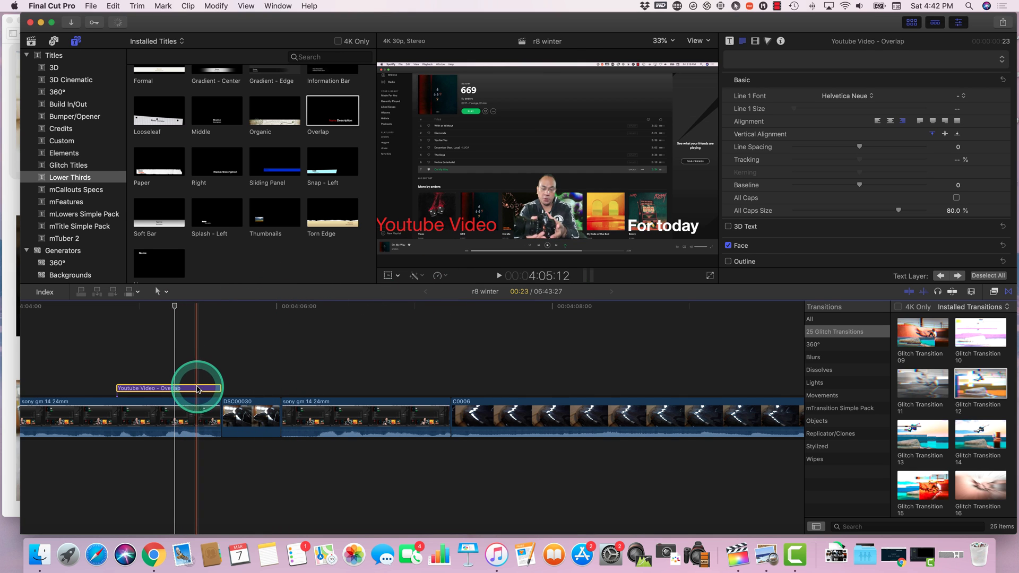
pyautogui.moveTo(197, 389); pyautogui.dragTo(158, 389)
# Trim the end of the Youtube Video - Overlap title to a much shorter duration
pyautogui.moveTo(175, 310); pyautogui.dragTo(73, 318)
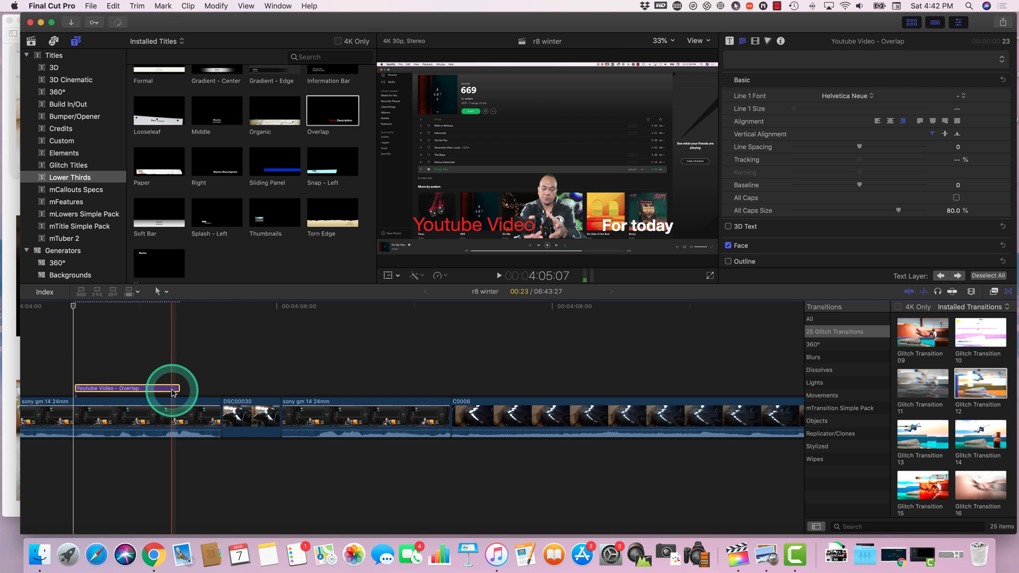
pyautogui.moveTo(178, 388); pyautogui.dragTo(137, 390)
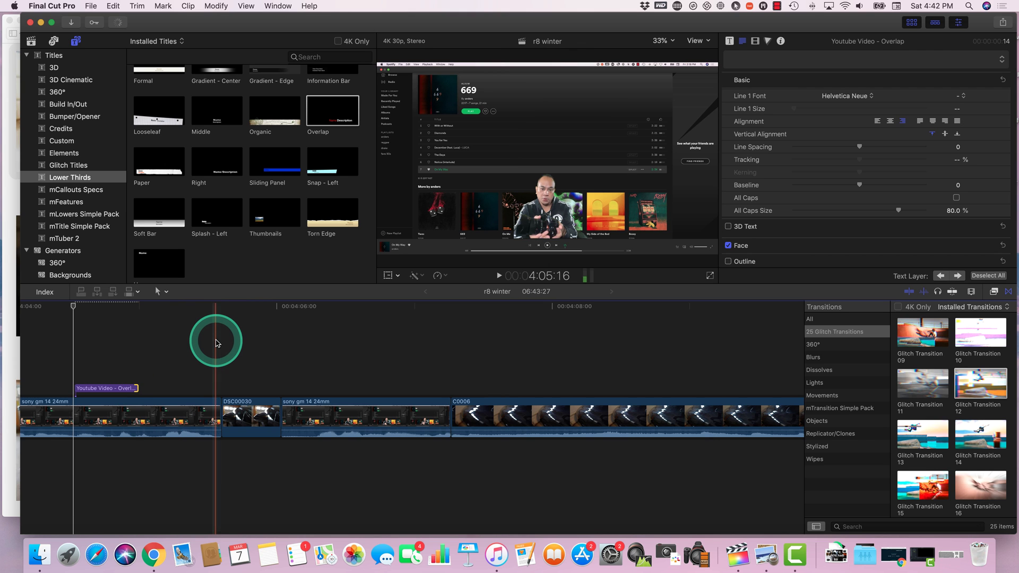
pyautogui.hscroll(-8, 214, 341)
pyautogui.hscroll(-2, 252, 404)
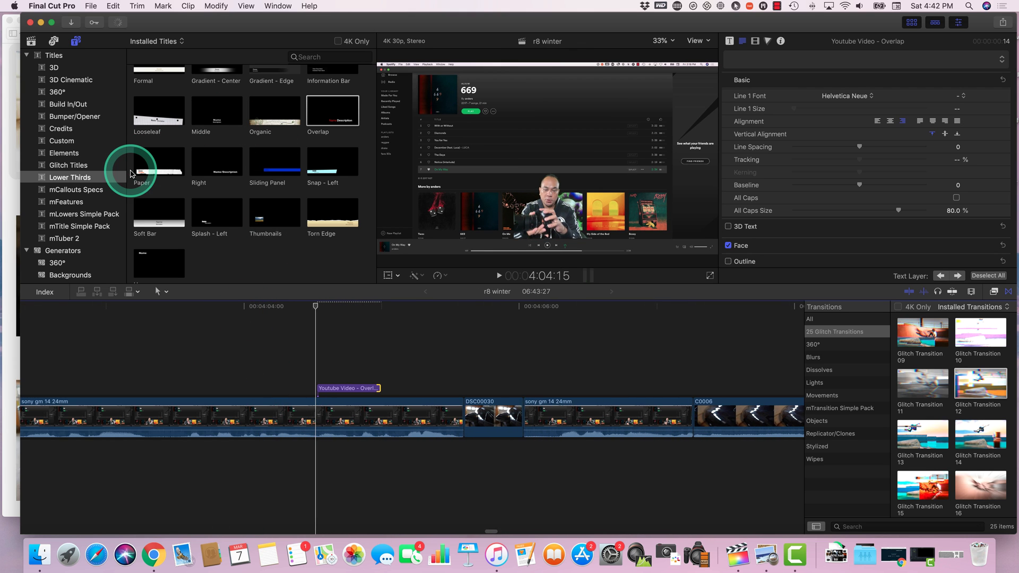
# Place the Speech Bubbles title from the Elements category above the sony clips
pyautogui.click(71, 82)
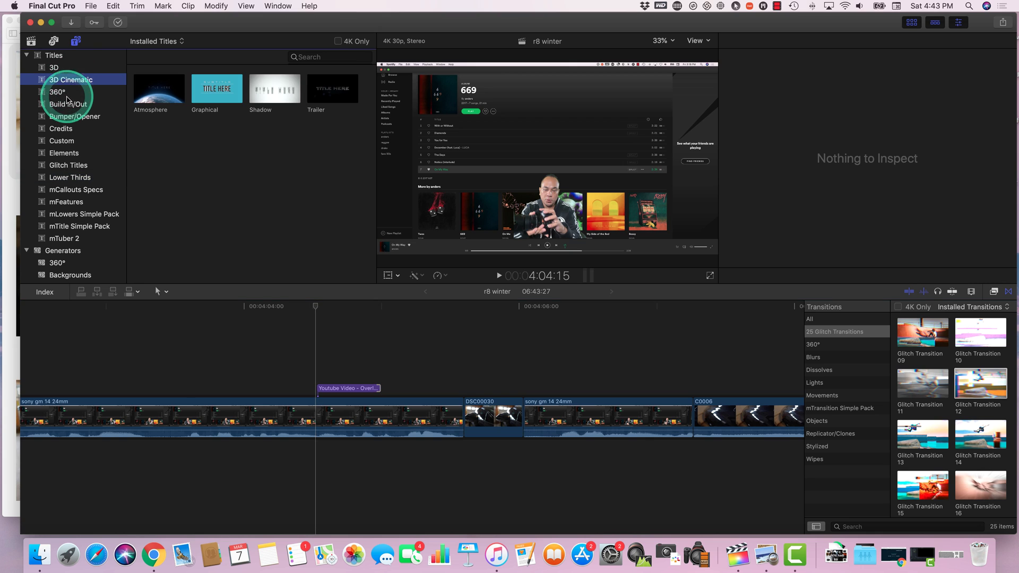
pyautogui.click(67, 115)
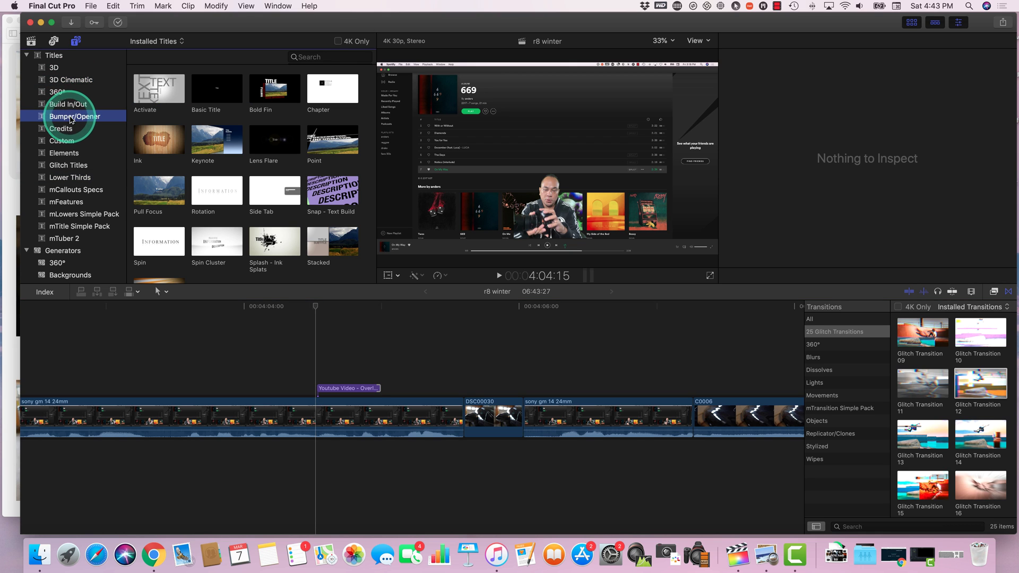
pyautogui.click(60, 153)
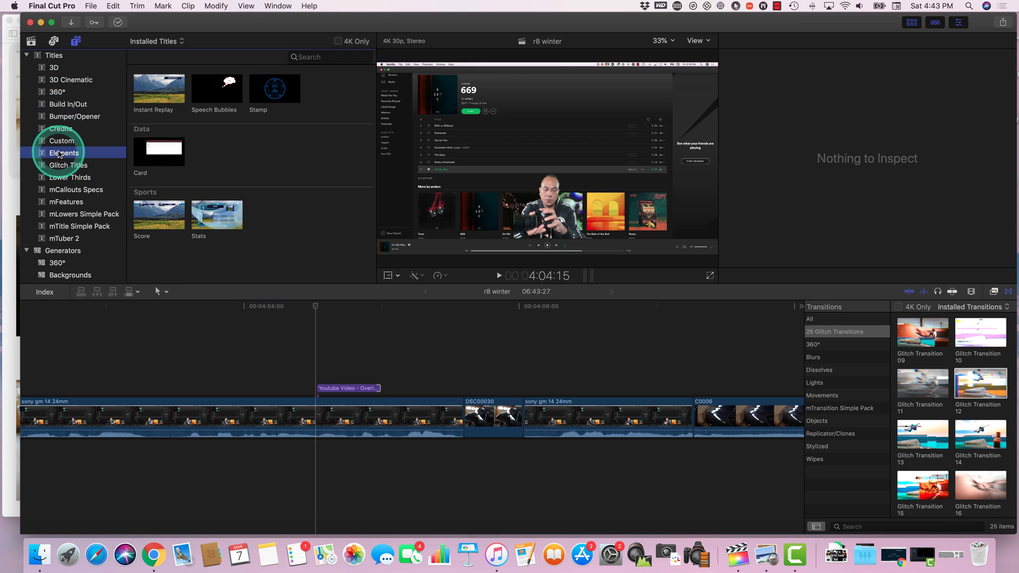
pyautogui.click(226, 87)
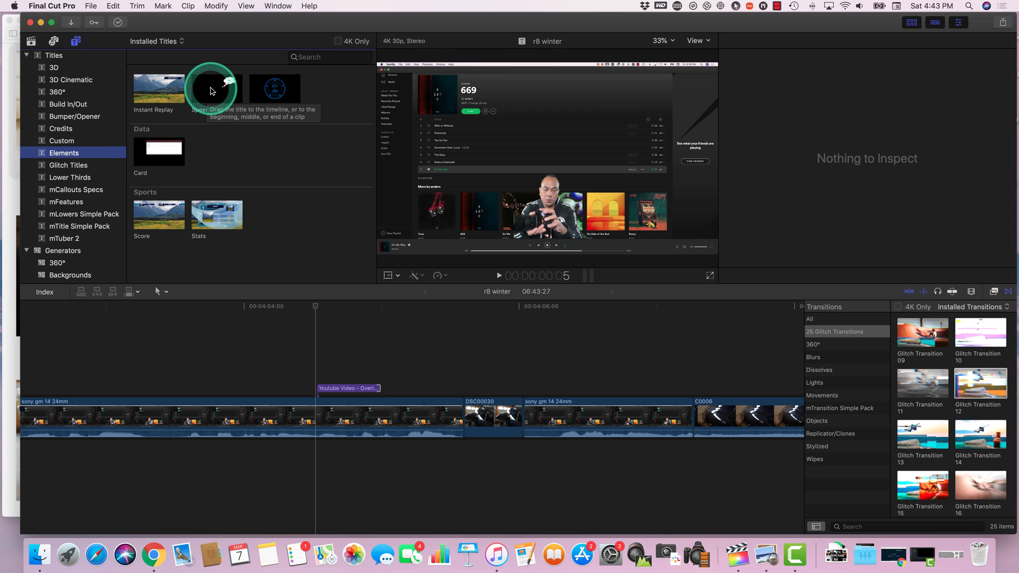
pyautogui.moveTo(215, 86); pyautogui.dragTo(182, 357)
pyautogui.click(237, 376)
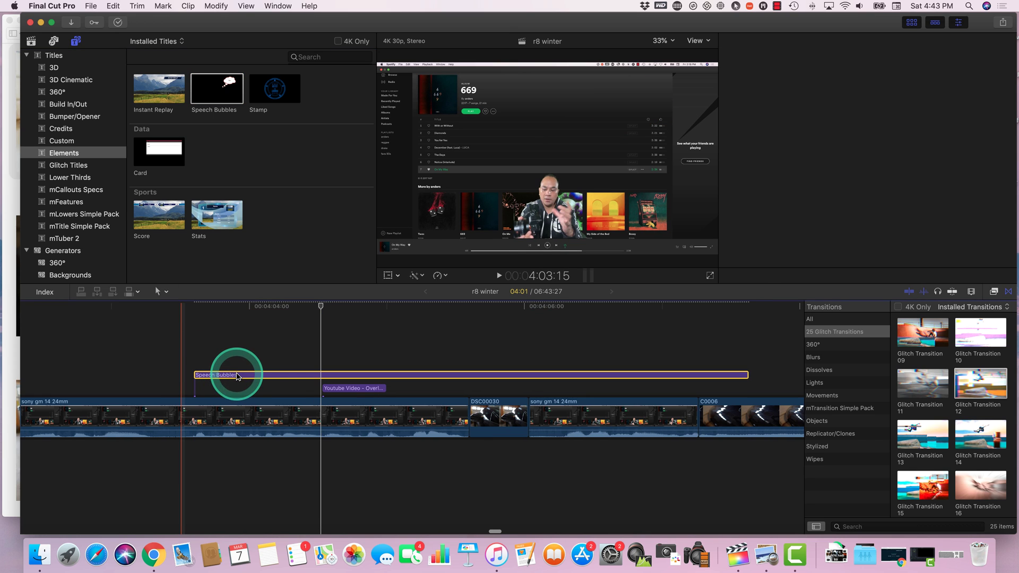
# At about 4:04:13, select the bubble's 'Title' text and the Speech Bubbles clip
pyautogui.click(313, 310)
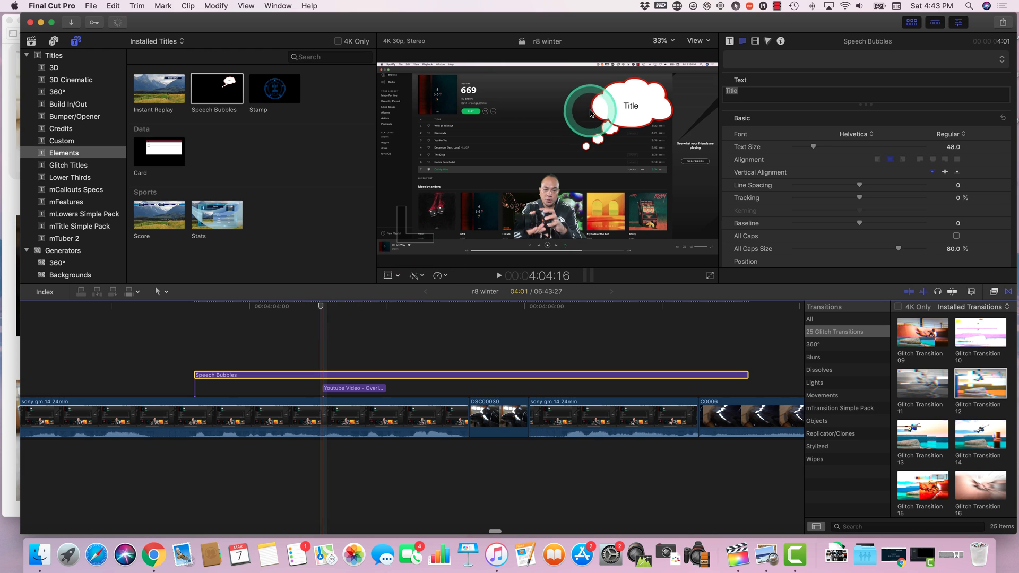
pyautogui.click(629, 109)
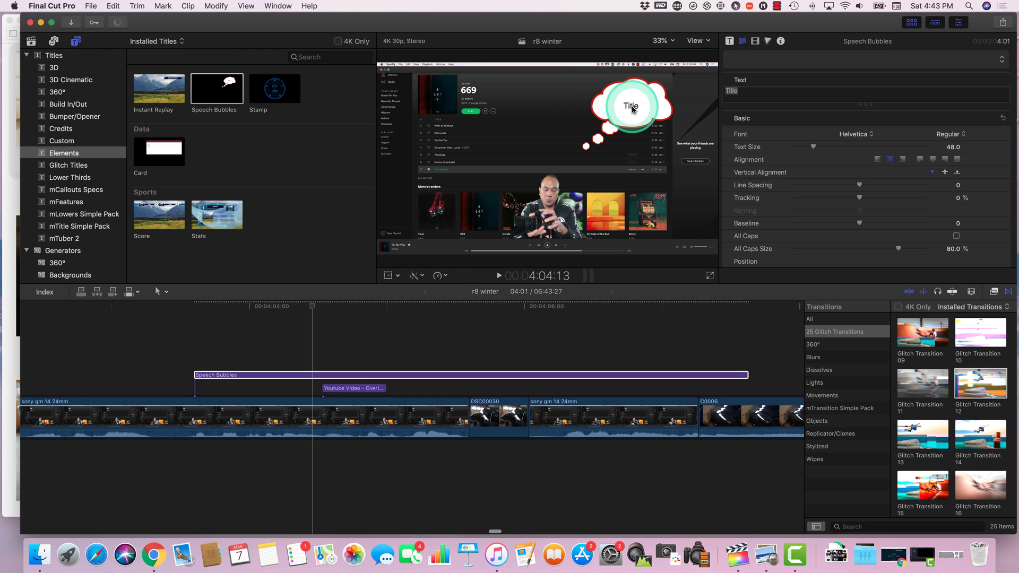
pyautogui.click(764, 94)
pyautogui.click(182, 143)
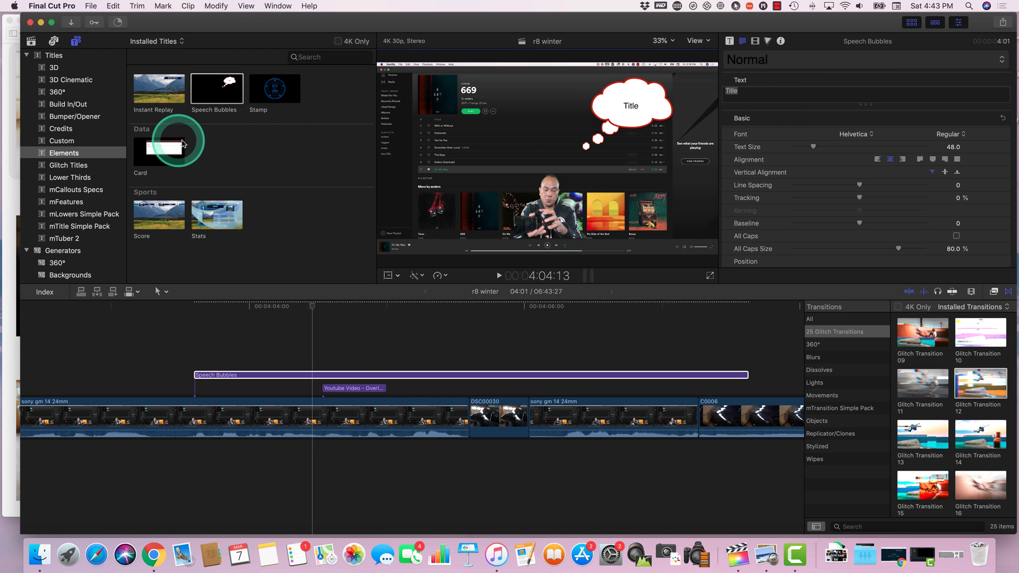
pyautogui.click(705, 375)
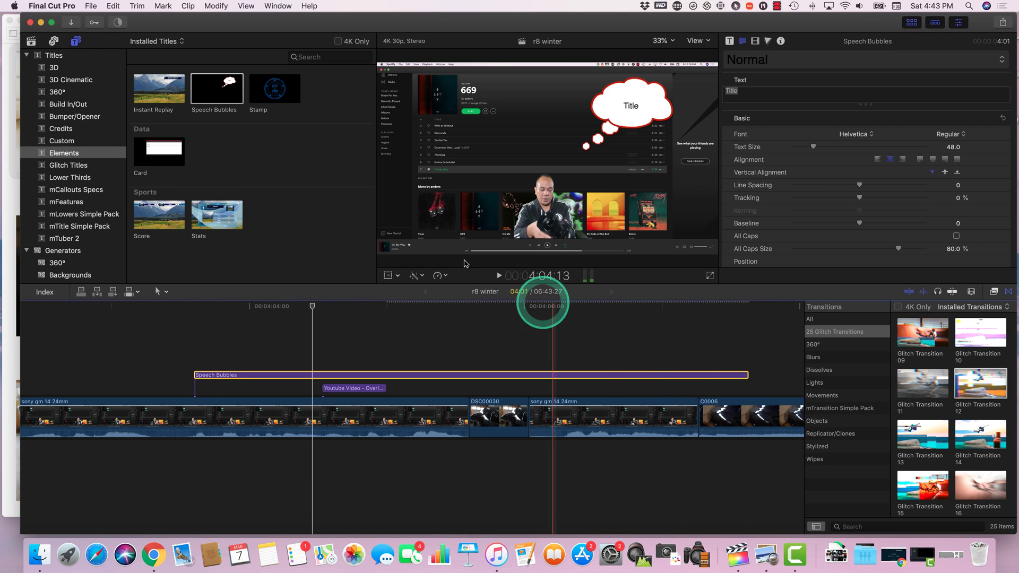
pyautogui.scroll(-5, 80, 201)
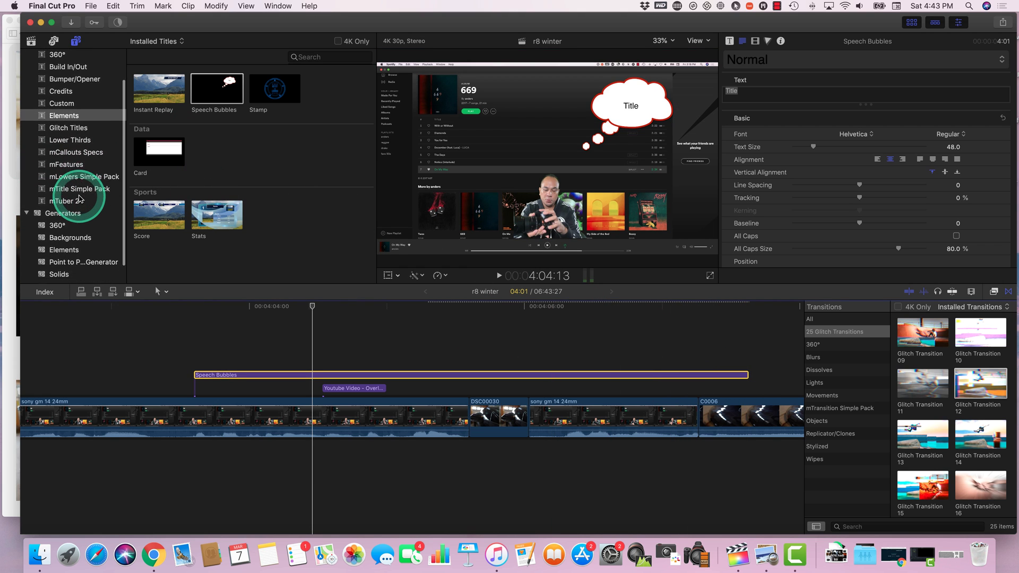
# Browse Generators > Backgrounds to the YouTube/Instagram Stories set and preview Story 5
pyautogui.click(84, 221)
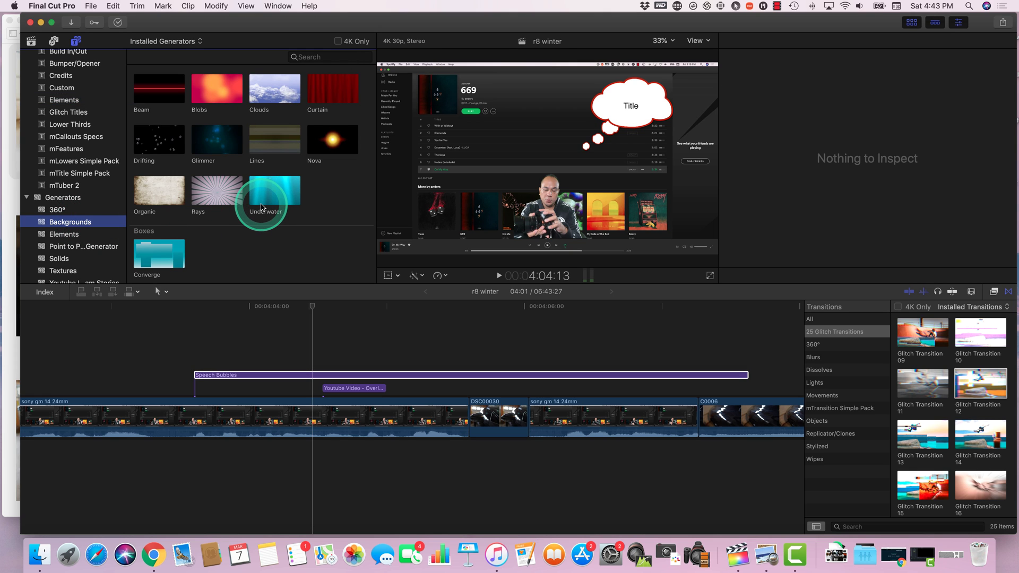
pyautogui.scroll(-3, 261, 207)
pyautogui.scroll(-1, 77, 215)
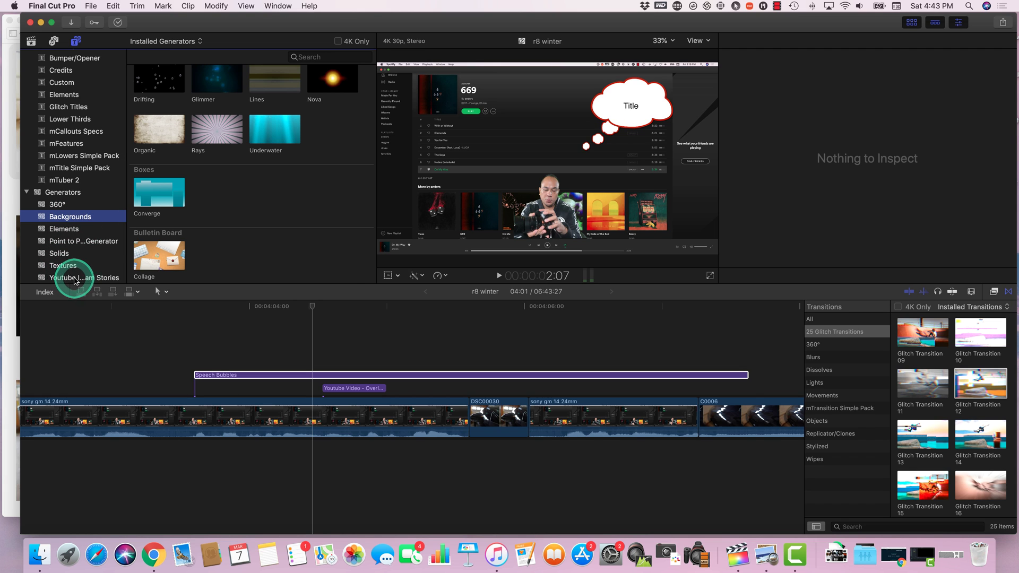
pyautogui.click(74, 278)
pyautogui.scroll(-2, 257, 202)
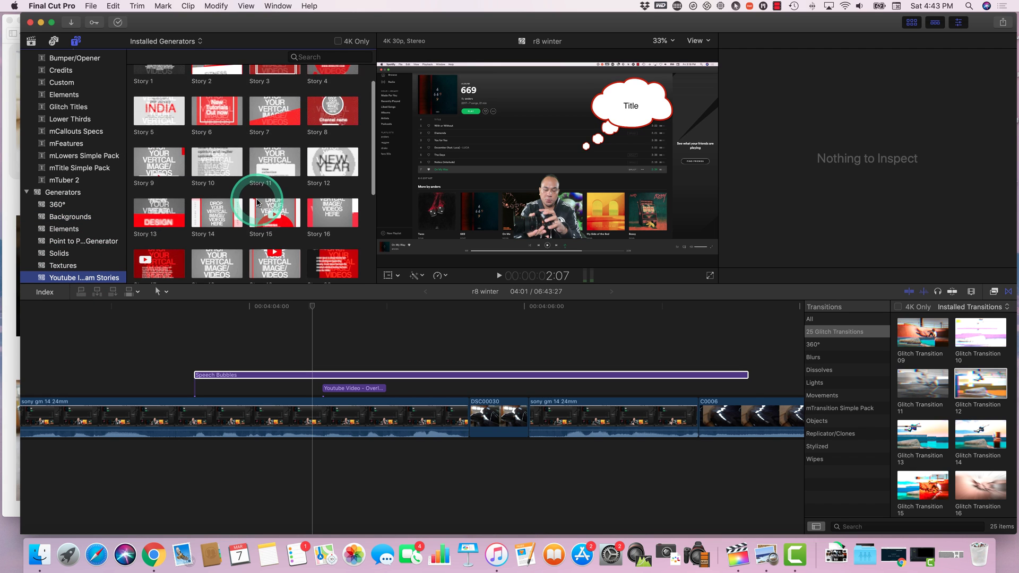
pyautogui.scroll(-4, 257, 202)
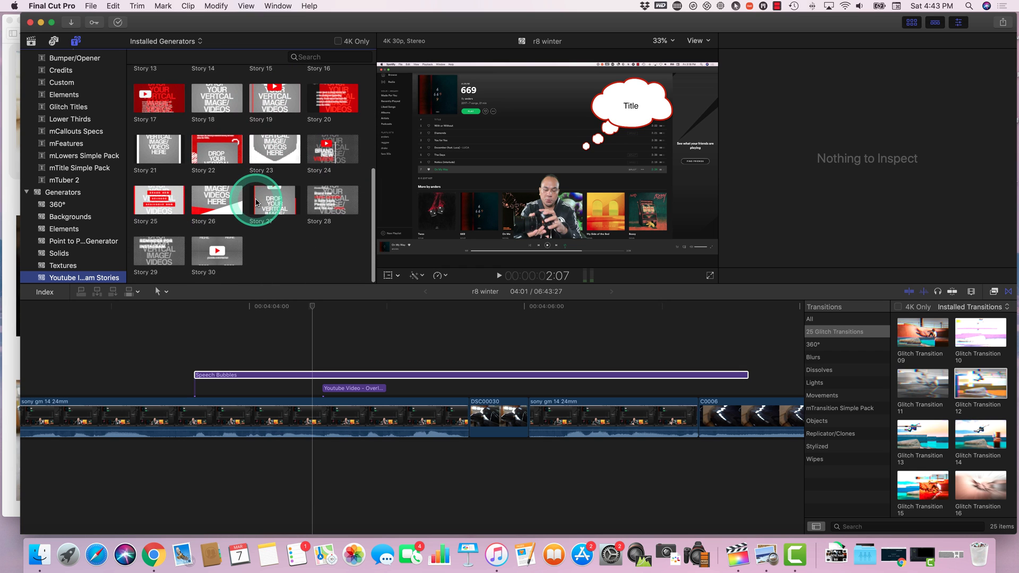
pyautogui.scroll(5, 256, 202)
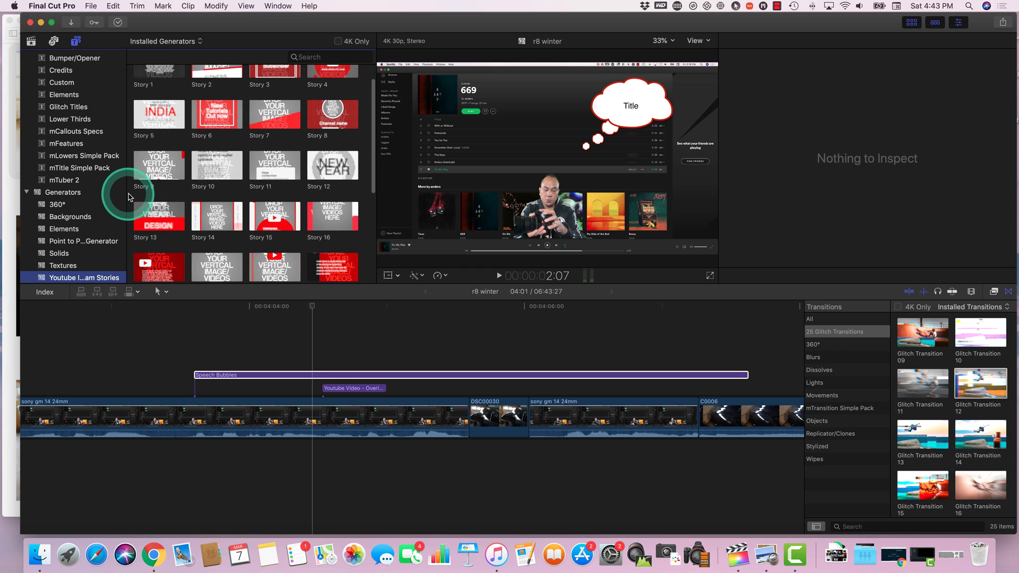
pyautogui.click(177, 106)
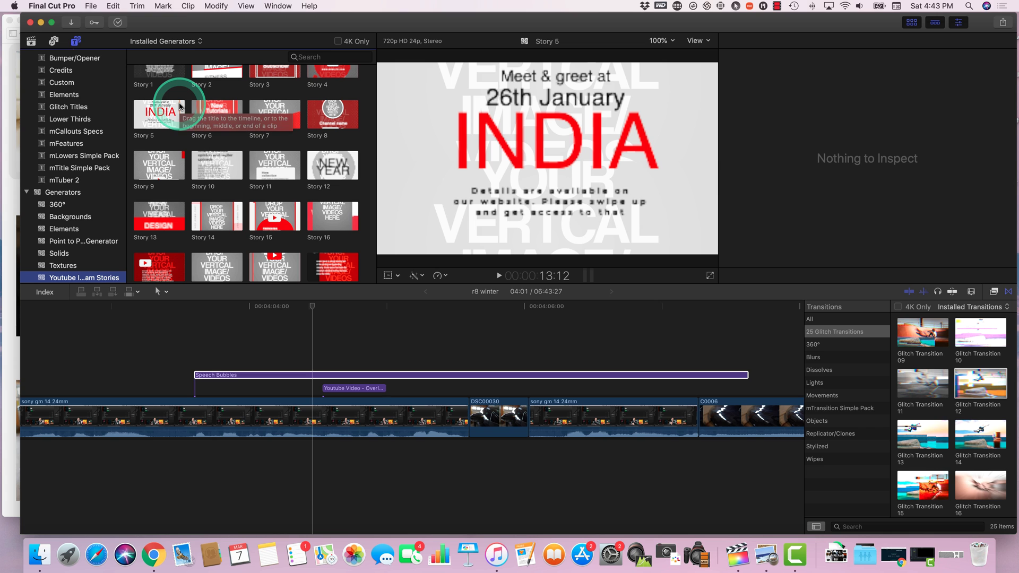
pyautogui.scroll(2, 210, 109)
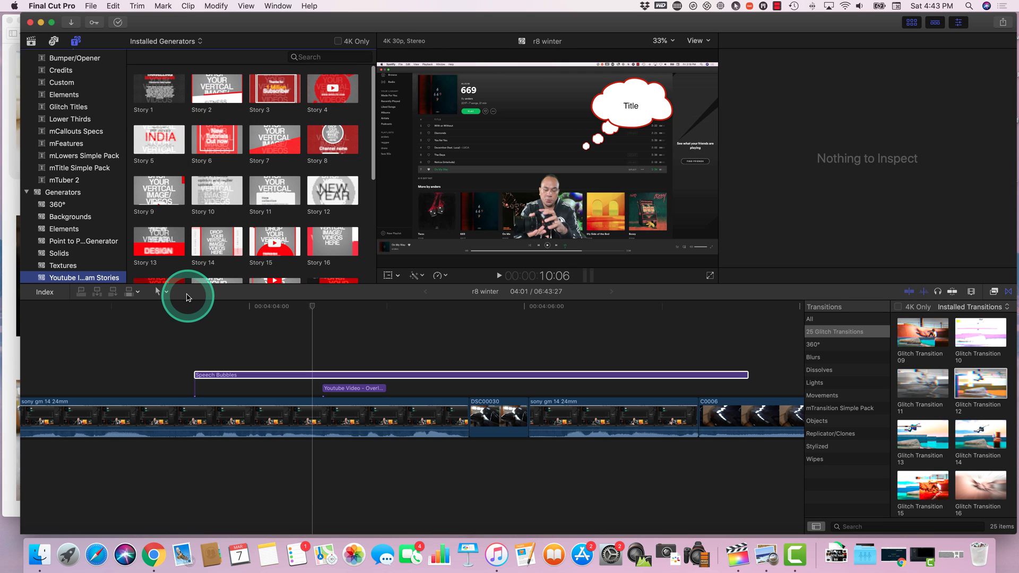
# Lower the opening sony clip's volume to -11 dB and move the playhead to 4:03:09
pyautogui.click(205, 313)
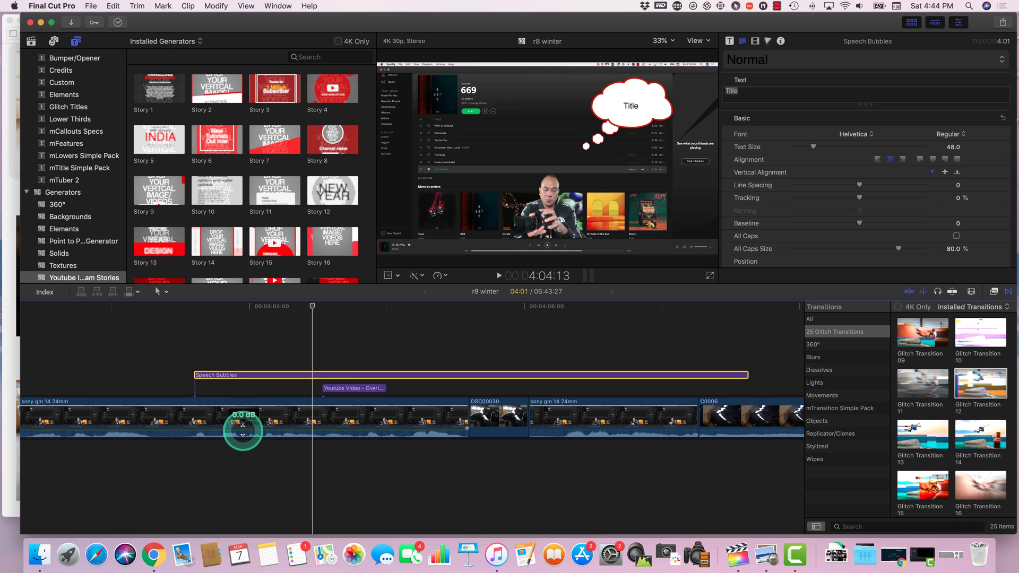
pyautogui.moveTo(242, 430); pyautogui.dragTo(244, 431)
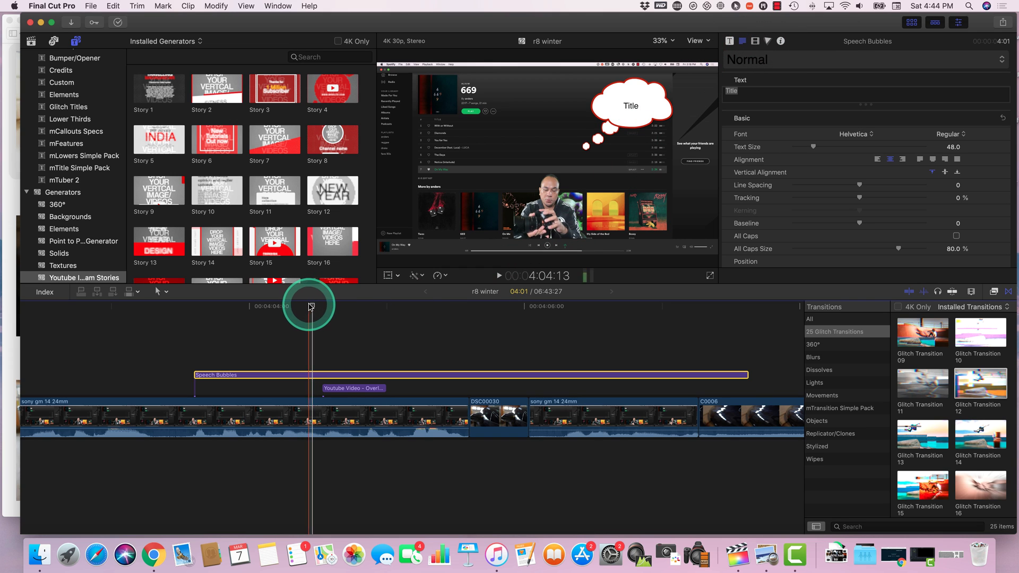
pyautogui.moveTo(309, 307); pyautogui.dragTo(156, 421)
# Expand the sony clip's audio and set its volume to about -10.7 dB in the Audio Inspector
pyautogui.doubleClick(156, 428)
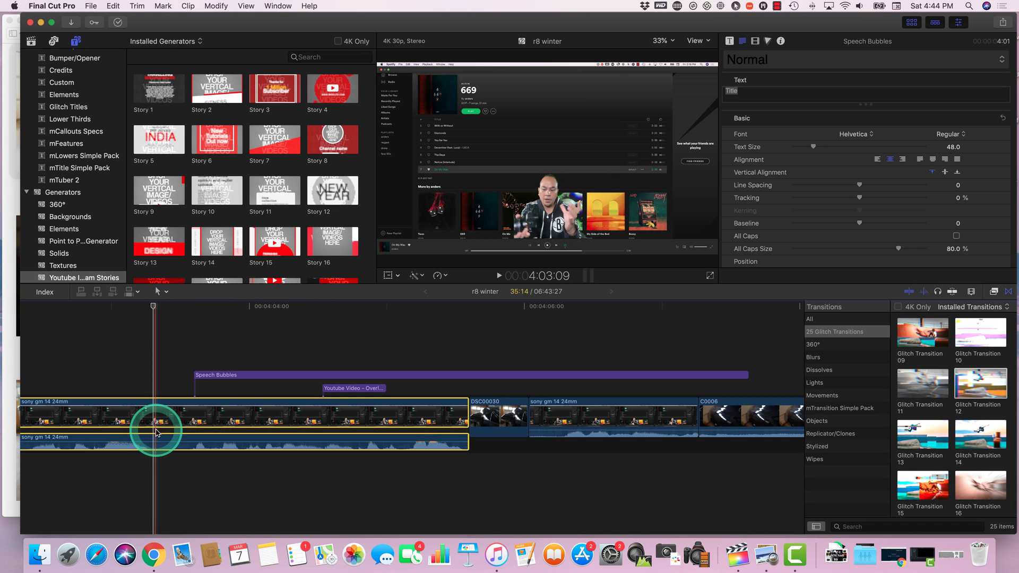
pyautogui.click(157, 440)
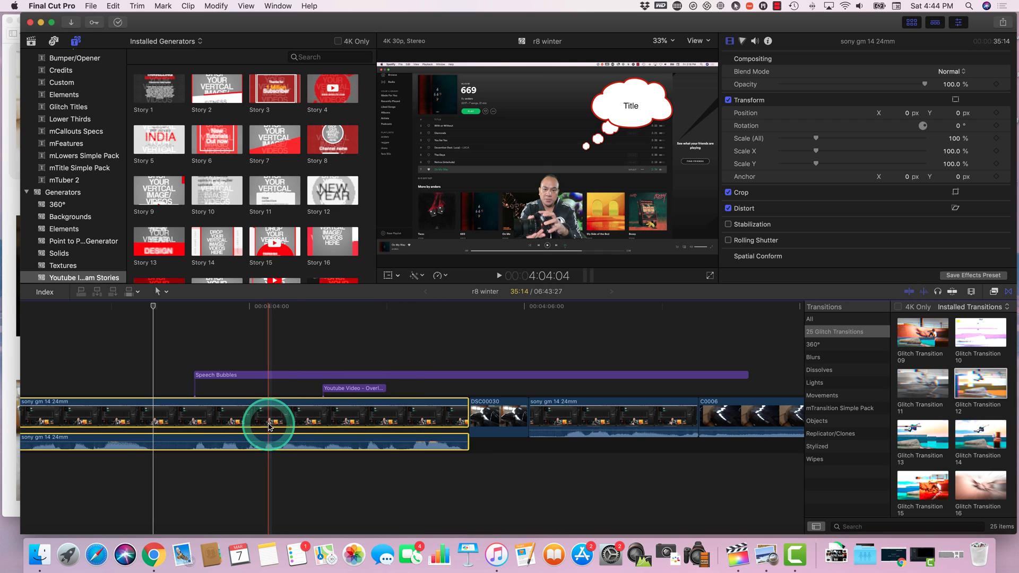
pyautogui.moveTo(231, 443); pyautogui.dragTo(230, 443)
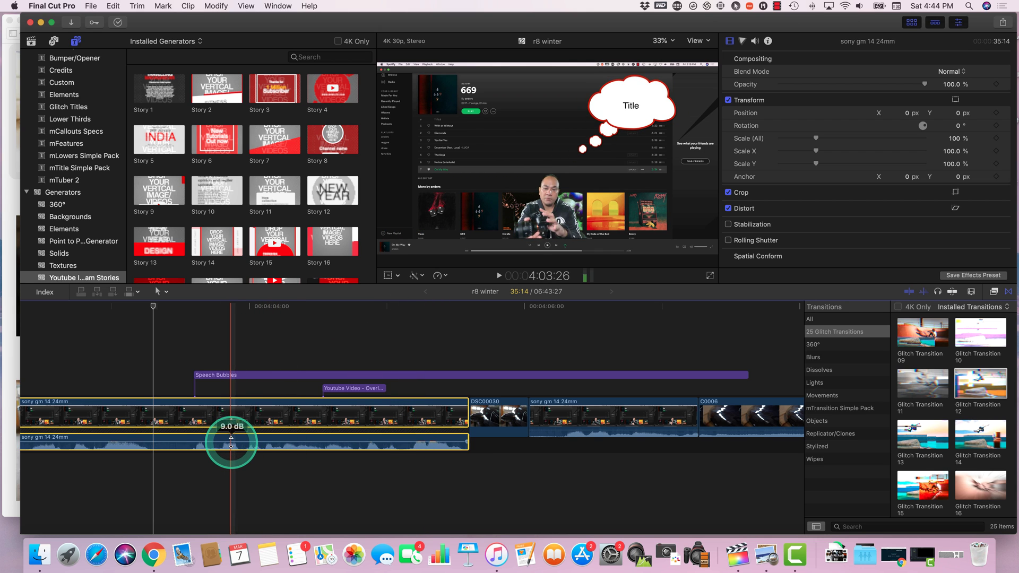
pyautogui.click(754, 42)
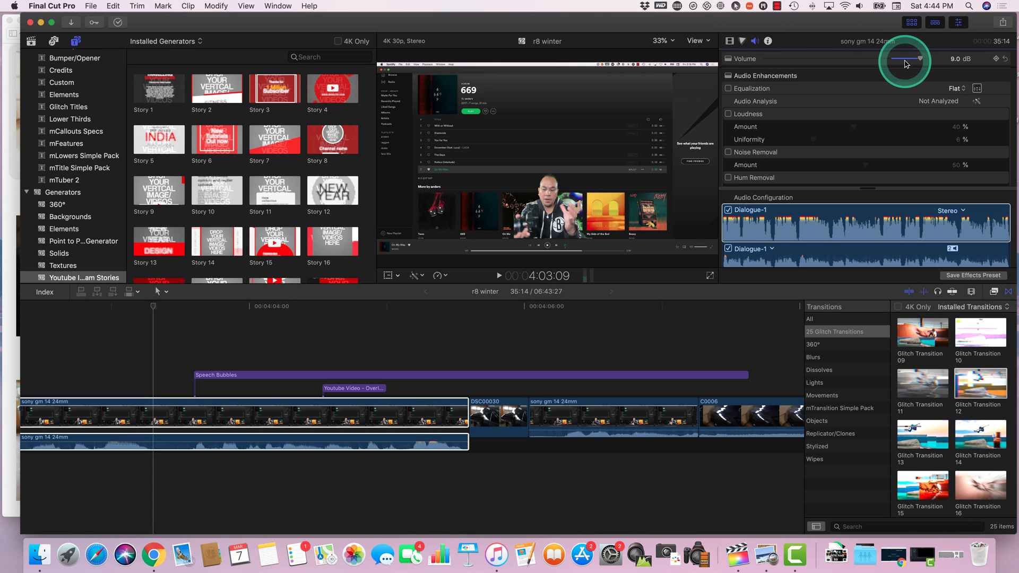
pyautogui.moveTo(911, 64); pyautogui.dragTo(874, 69)
# Raise the clip's volume line in the timeline to 12.0 dB
pyautogui.click(374, 414)
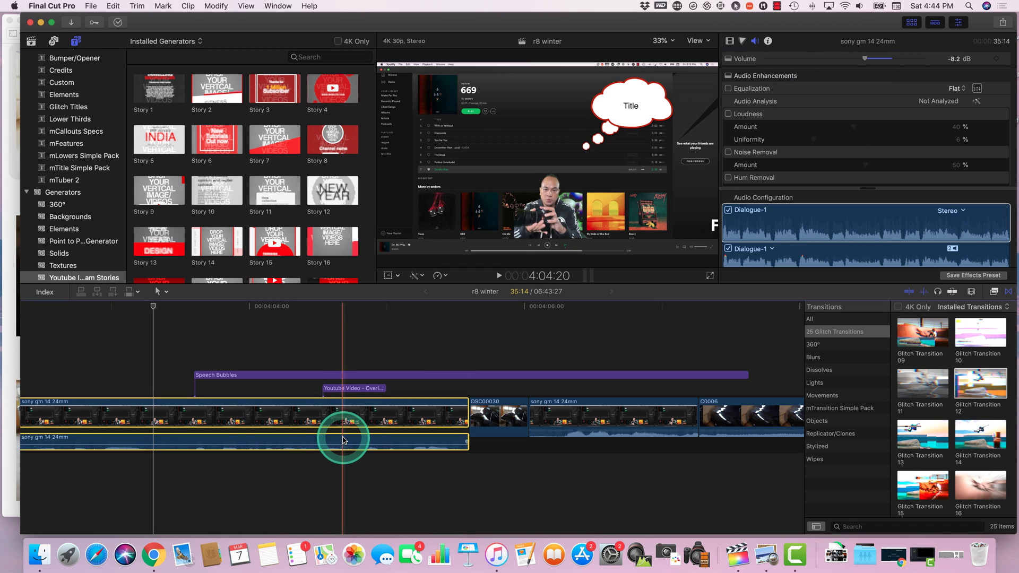
pyautogui.click(326, 440)
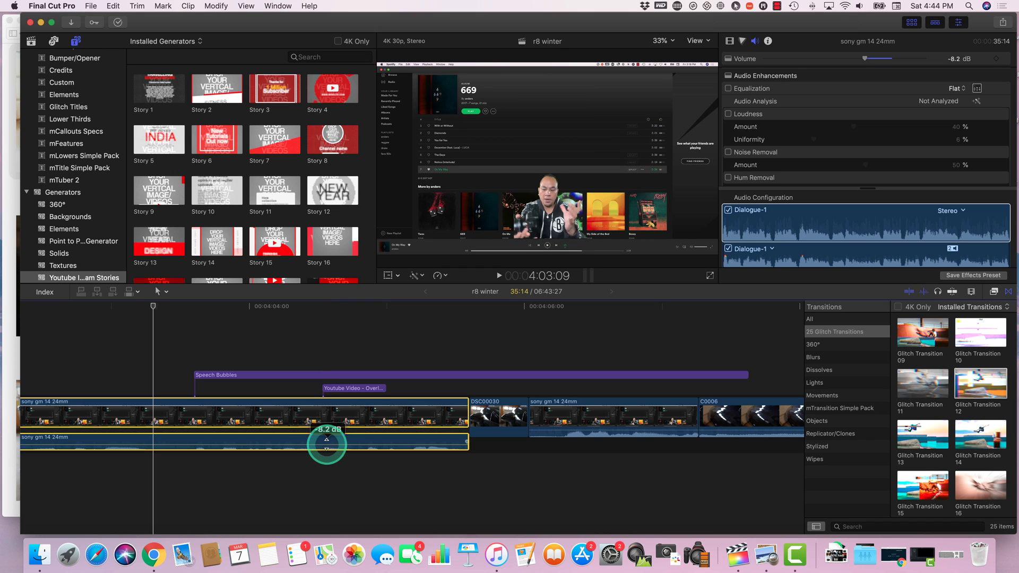
pyautogui.moveTo(327, 443); pyautogui.dragTo(332, 439)
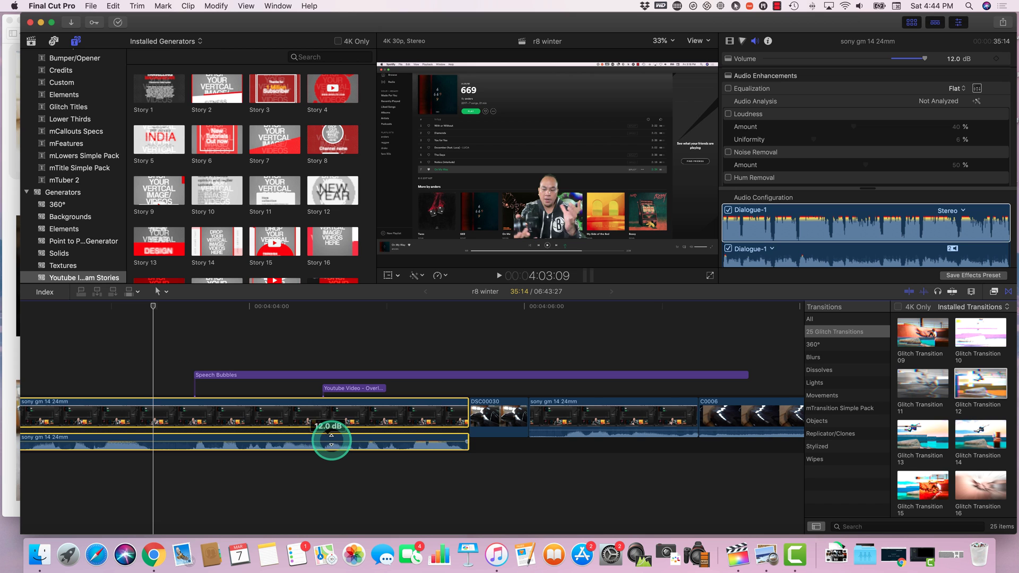
pyautogui.click(825, 150)
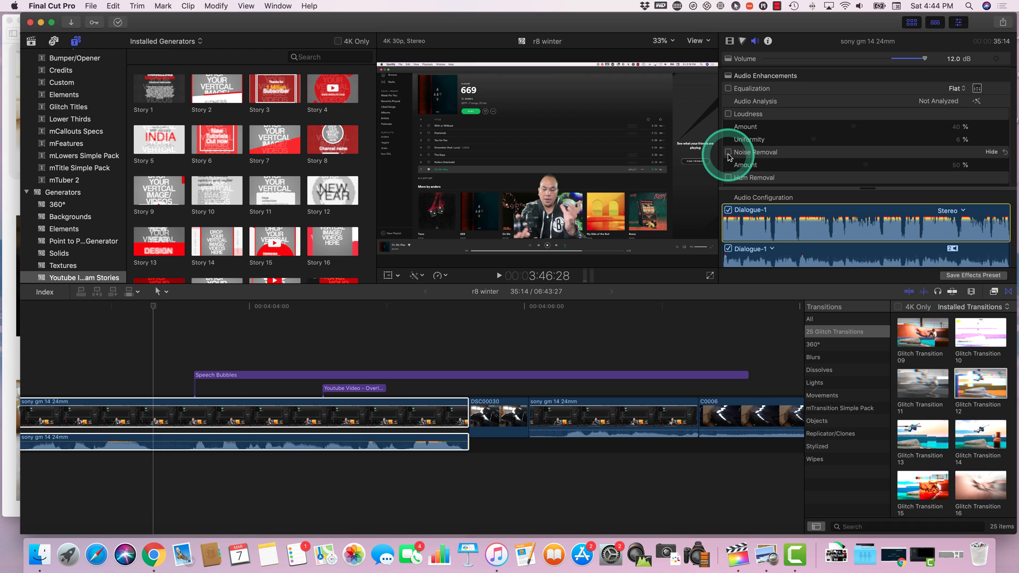
# Enable Noise Removal at 100% on the opening sony gm 14 24mm clip
pyautogui.click(728, 153)
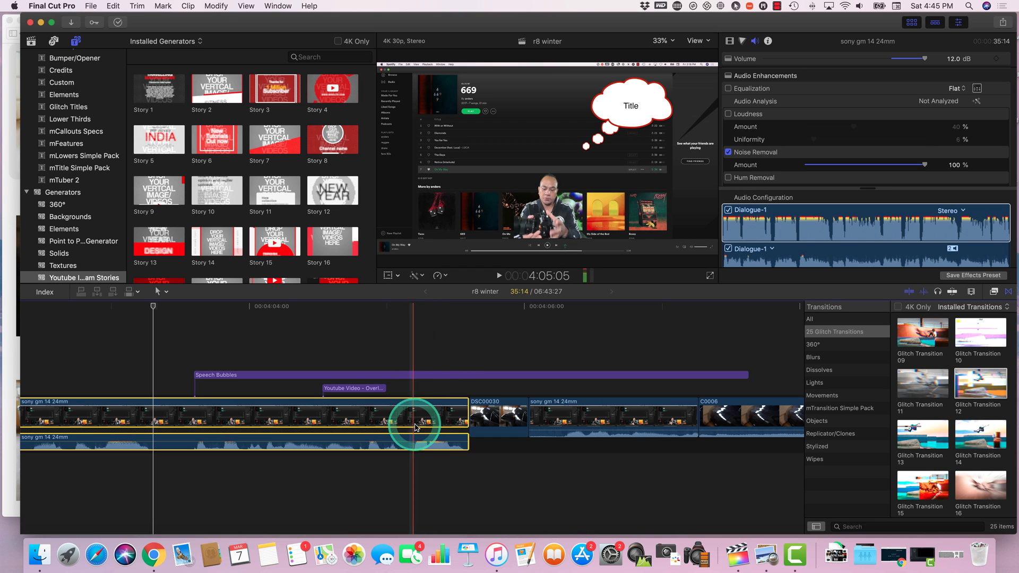
# Lower the first clip's volume line to -13.0 dB
pyautogui.moveTo(419, 439); pyautogui.dragTo(414, 444)
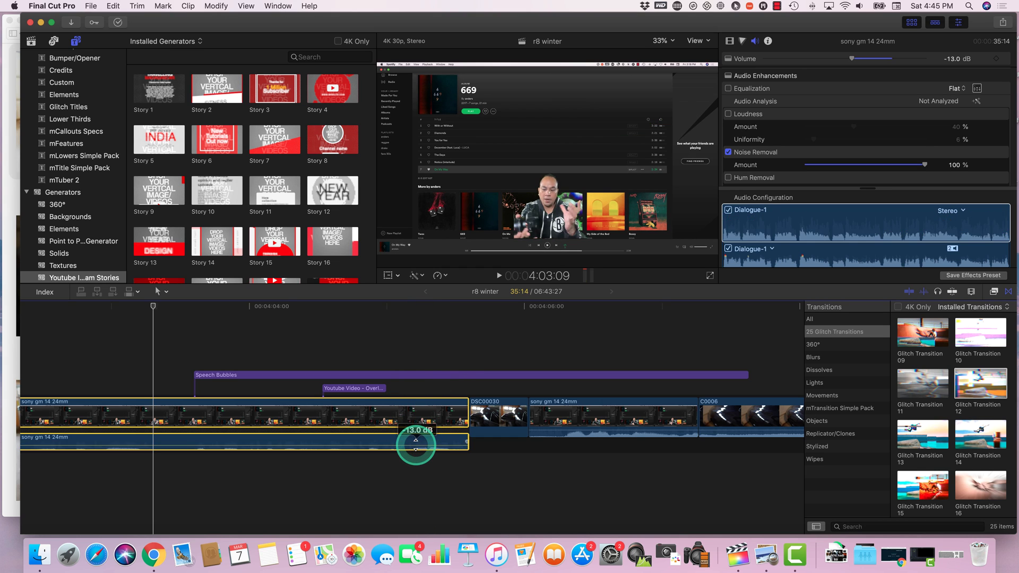
pyautogui.hscroll(10, 425, 367)
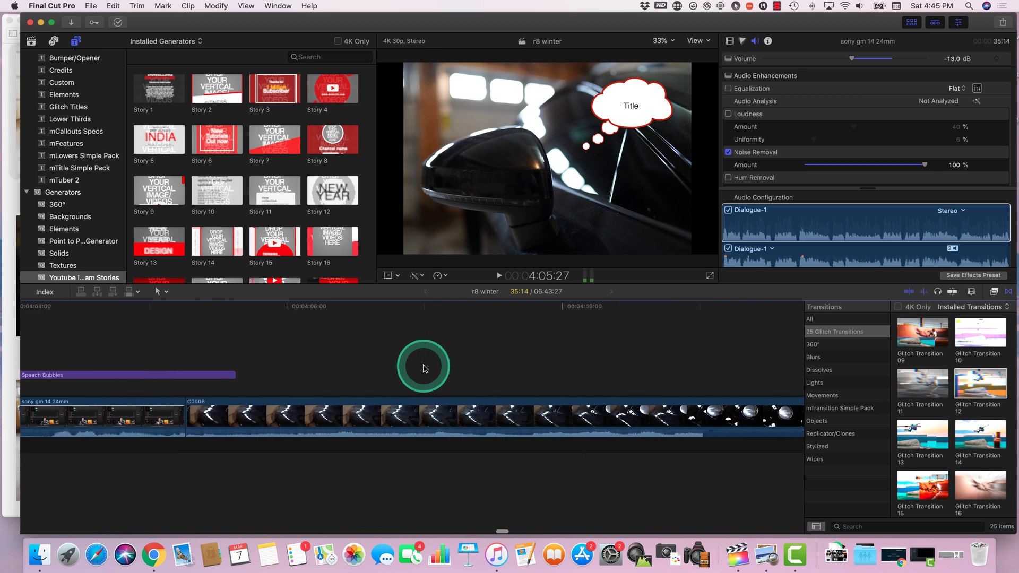
pyautogui.press('super+minus')
pyautogui.press('super+minus')
pyautogui.press('super+minus')
pyautogui.press('super+minus')
pyautogui.press('super+minus')
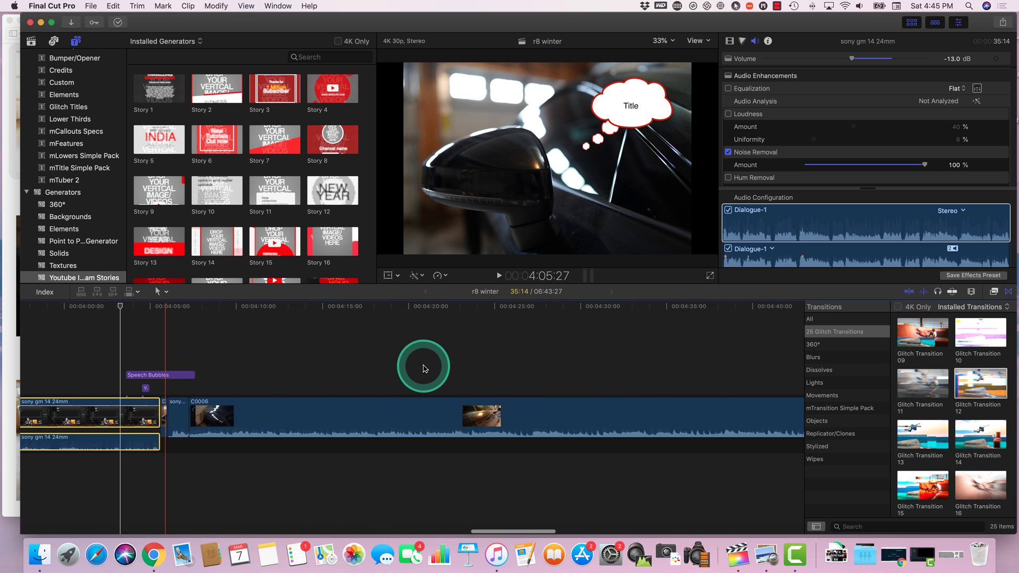
pyautogui.press('super+equal')
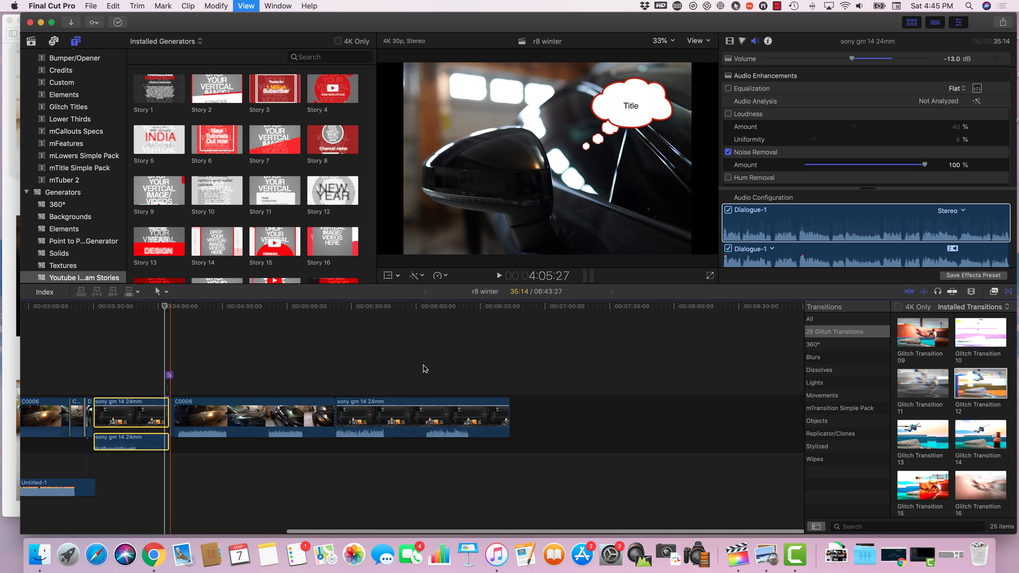
pyautogui.click(424, 368)
# Add clip C0007 from the library to the end of the timeline
pyautogui.click(222, 102)
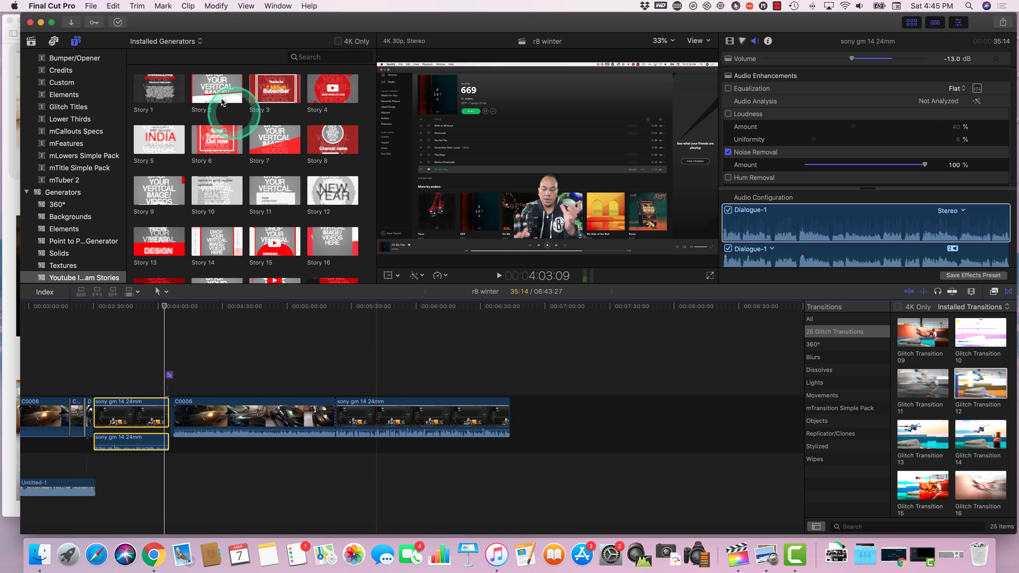
pyautogui.click(30, 42)
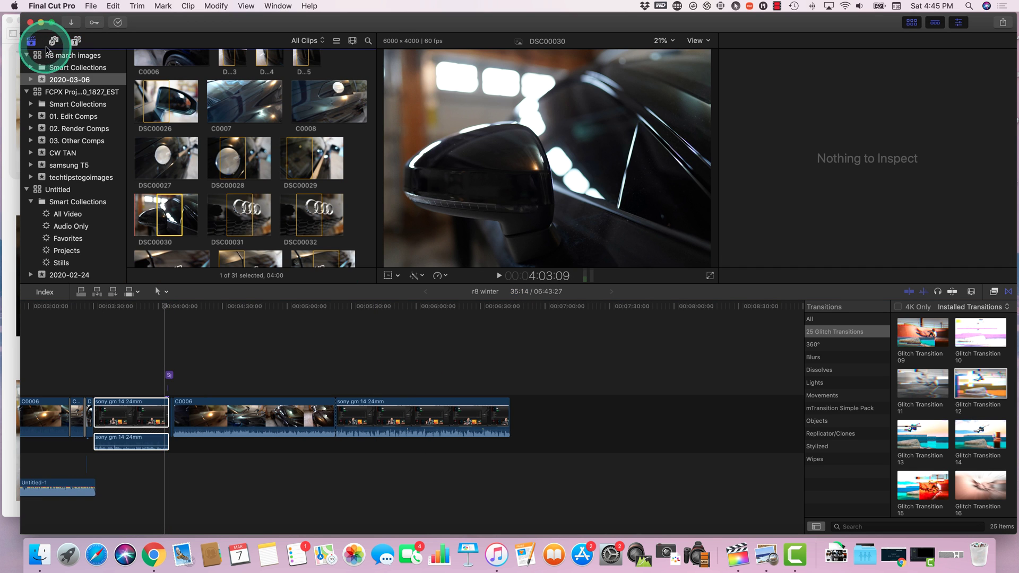
pyautogui.moveTo(207, 121); pyautogui.dragTo(518, 418)
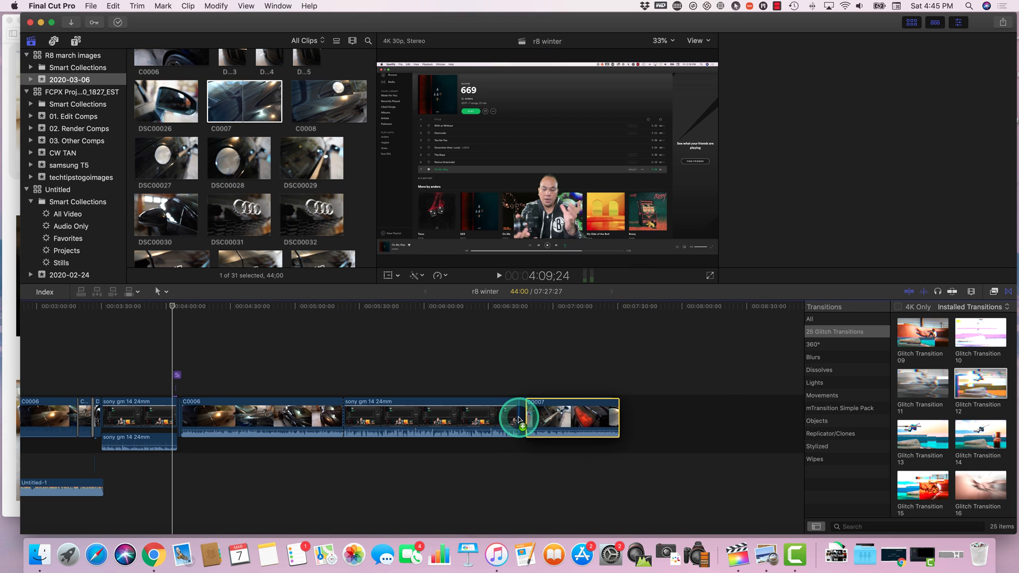
pyautogui.press('cmd+4')
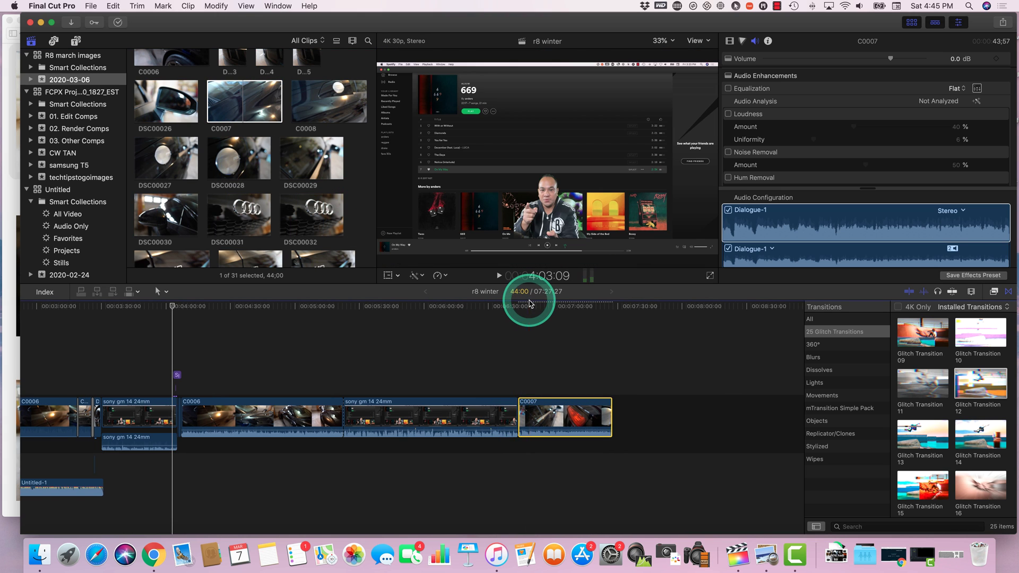
pyautogui.moveTo(520, 306); pyautogui.dragTo(495, 393)
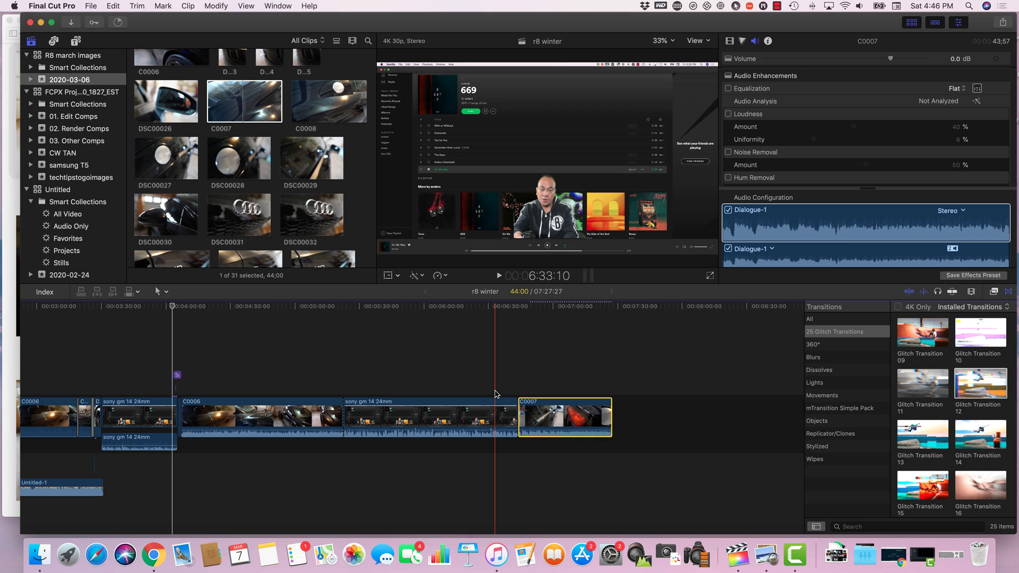
pyautogui.click(494, 393)
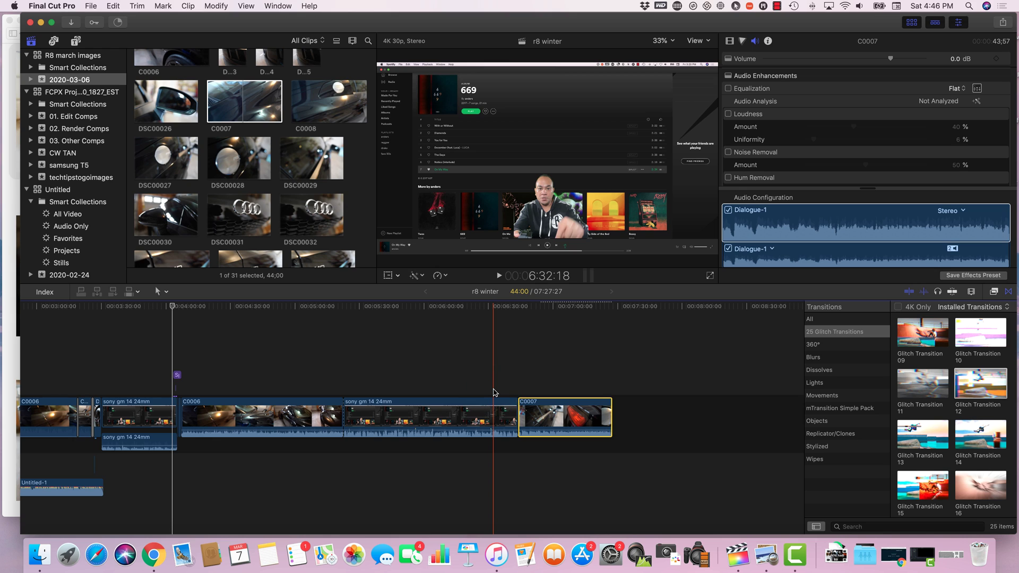
pyautogui.click(492, 392)
pyautogui.click(493, 392)
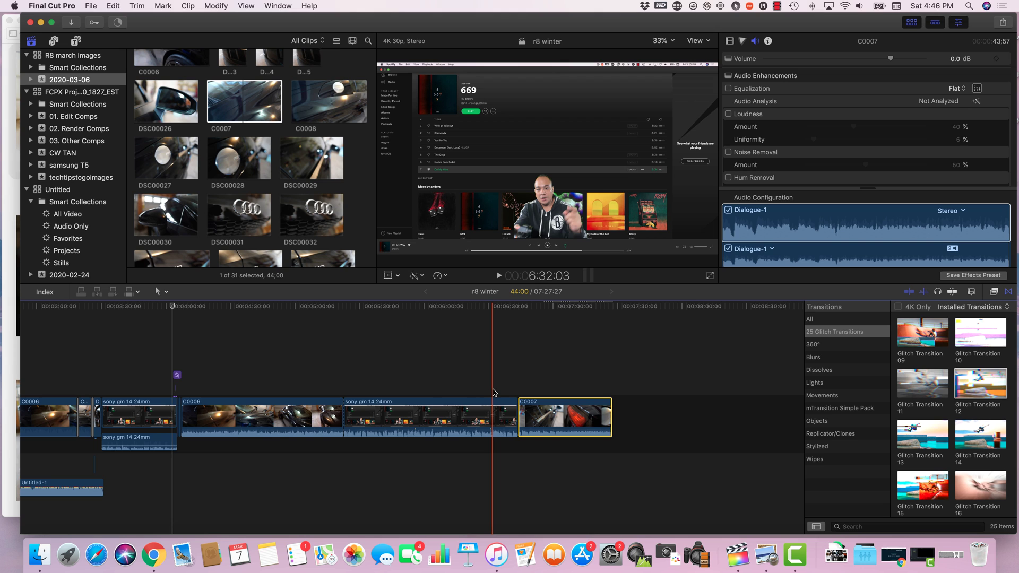
pyautogui.click(493, 392)
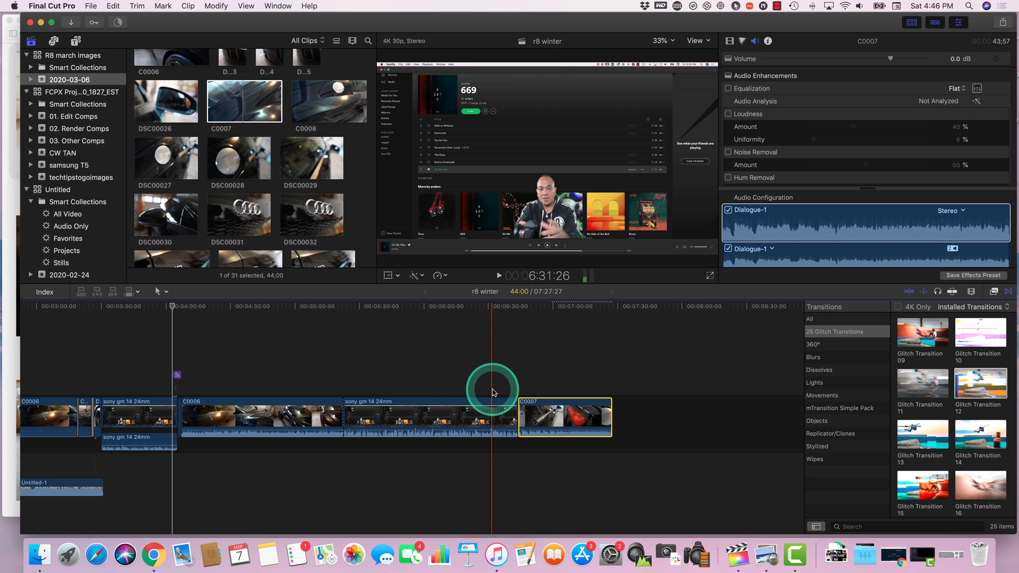
pyautogui.click(523, 385)
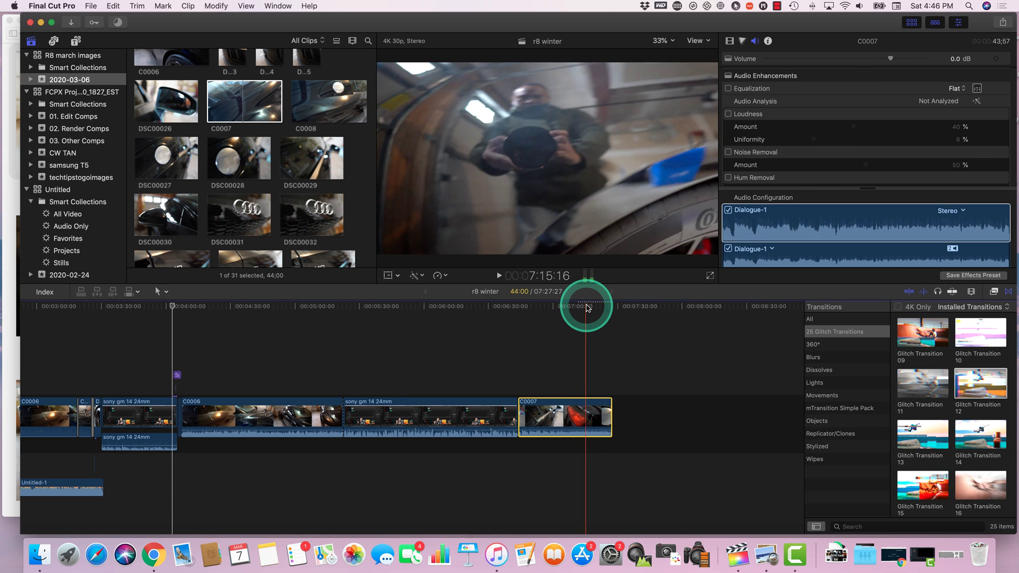
pyautogui.click(941, 80)
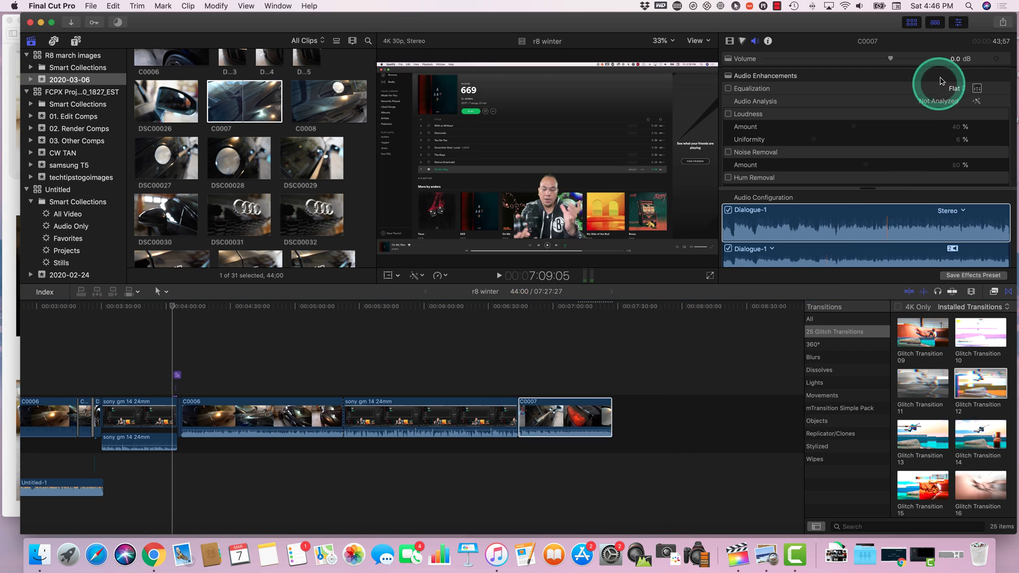
pyautogui.click(992, 33)
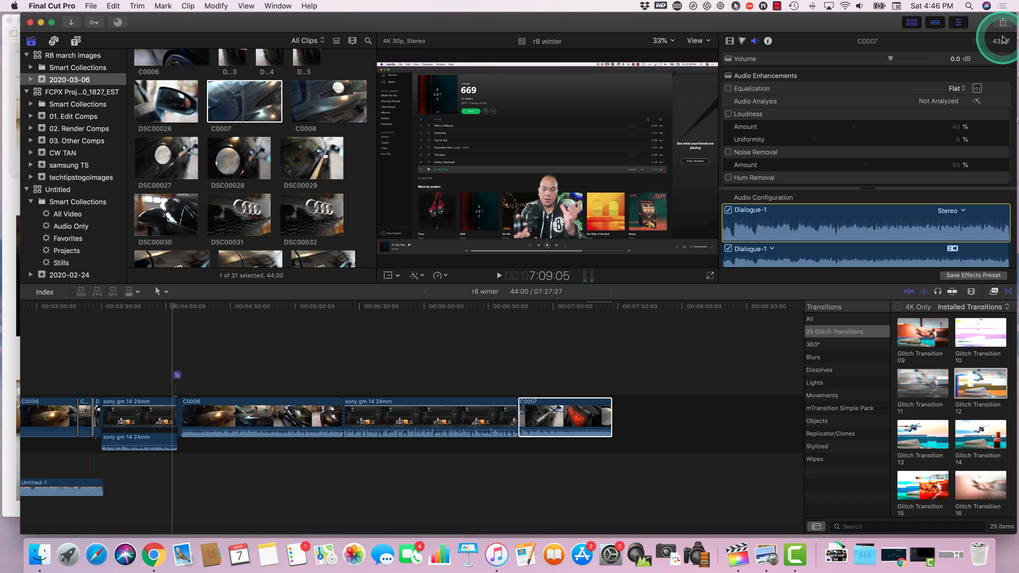
# Start a file export of the project and set its resolution to 960 x 540
pyautogui.click(1002, 23)
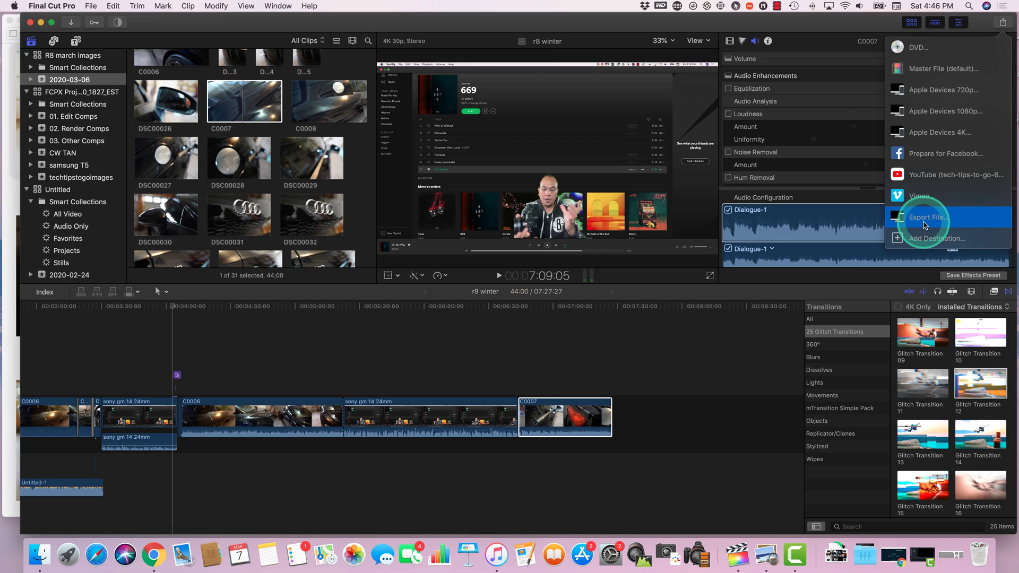
pyautogui.click(925, 225)
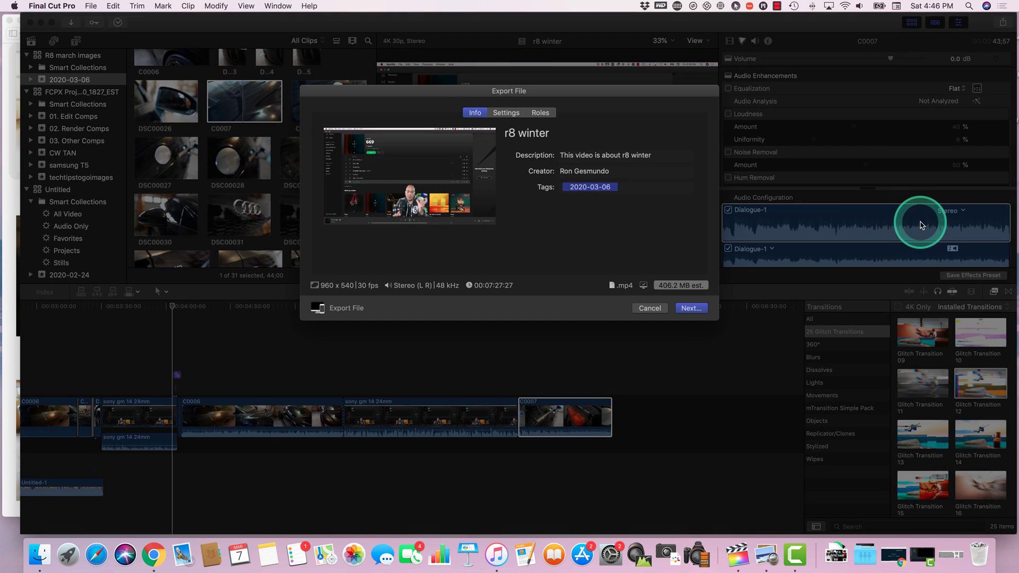
pyautogui.click(508, 114)
pyautogui.click(604, 189)
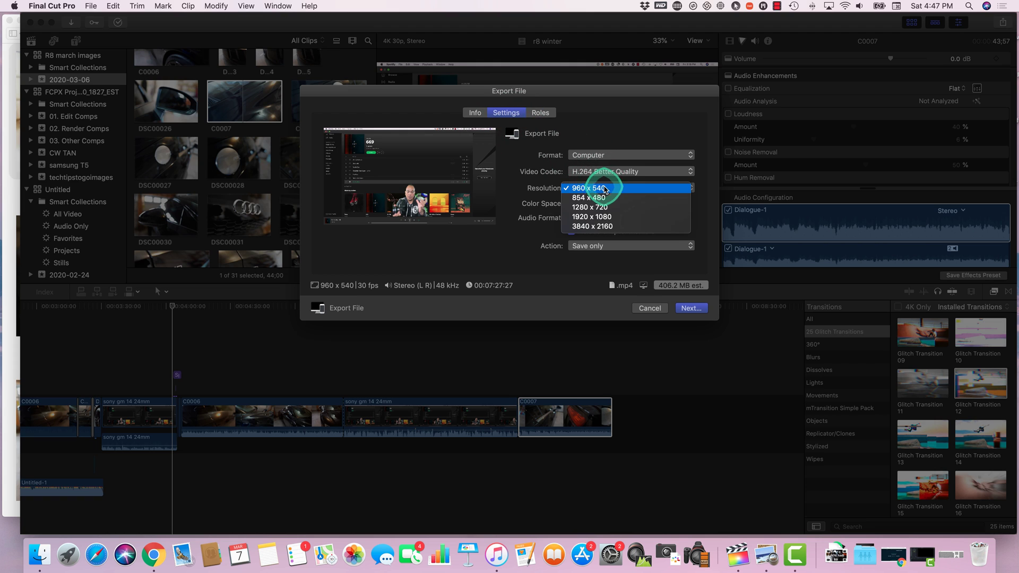
pyautogui.click(605, 226)
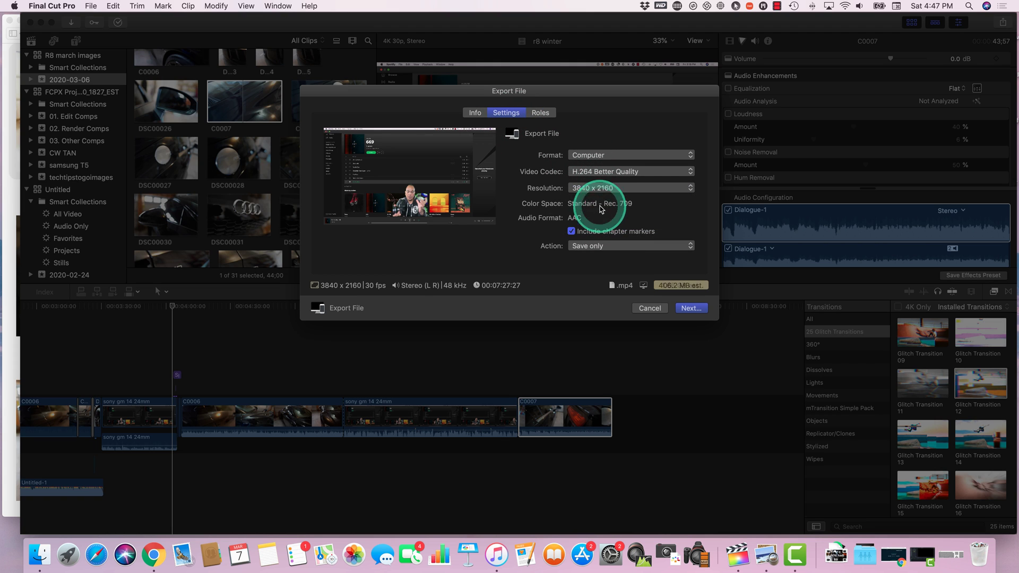
pyautogui.click(608, 185)
pyautogui.click(614, 159)
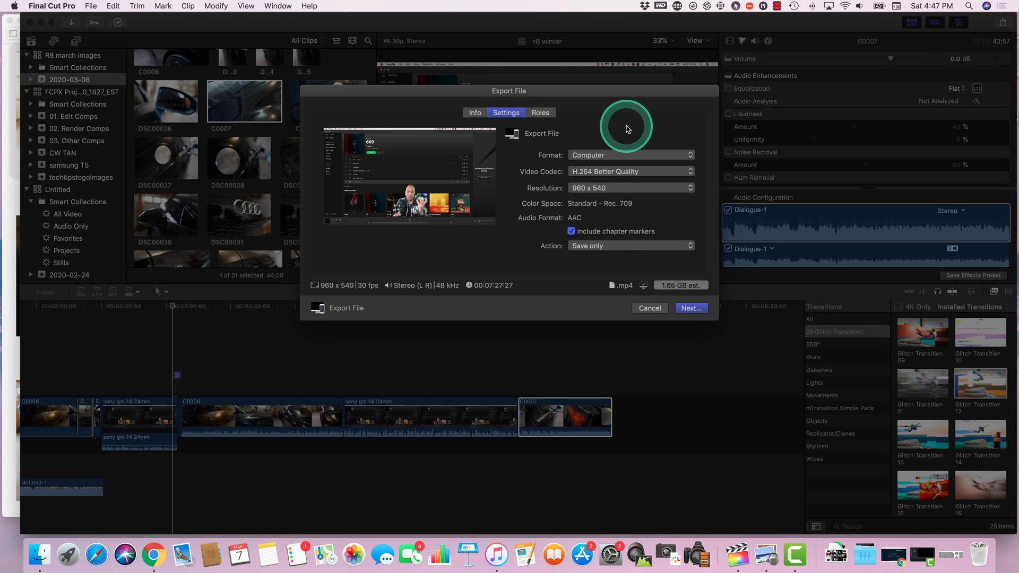
# Keep the Computer format, switch the resolution to 3840 x 2160, and check the Info tab
pyautogui.click(616, 156)
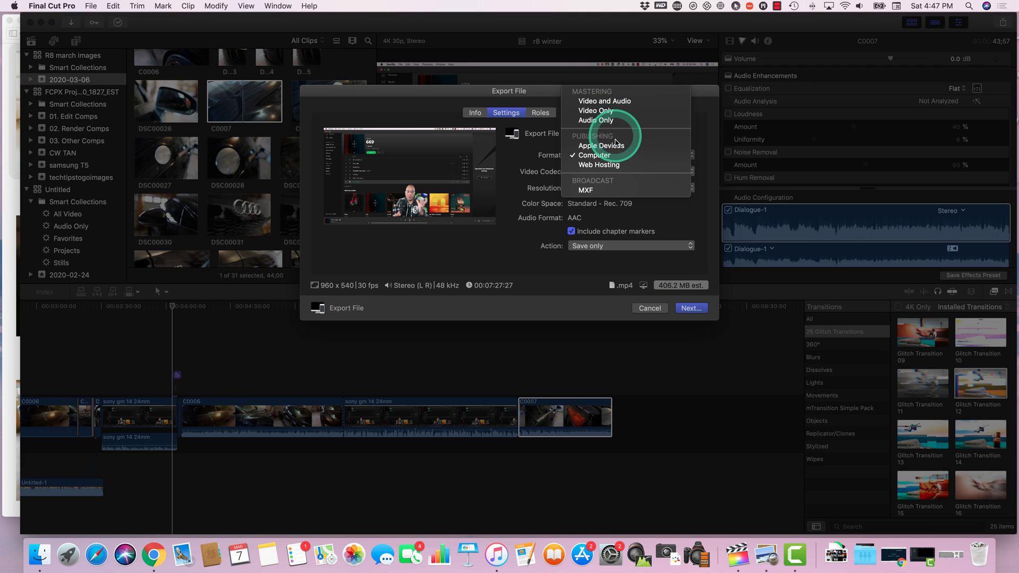
pyautogui.click(618, 156)
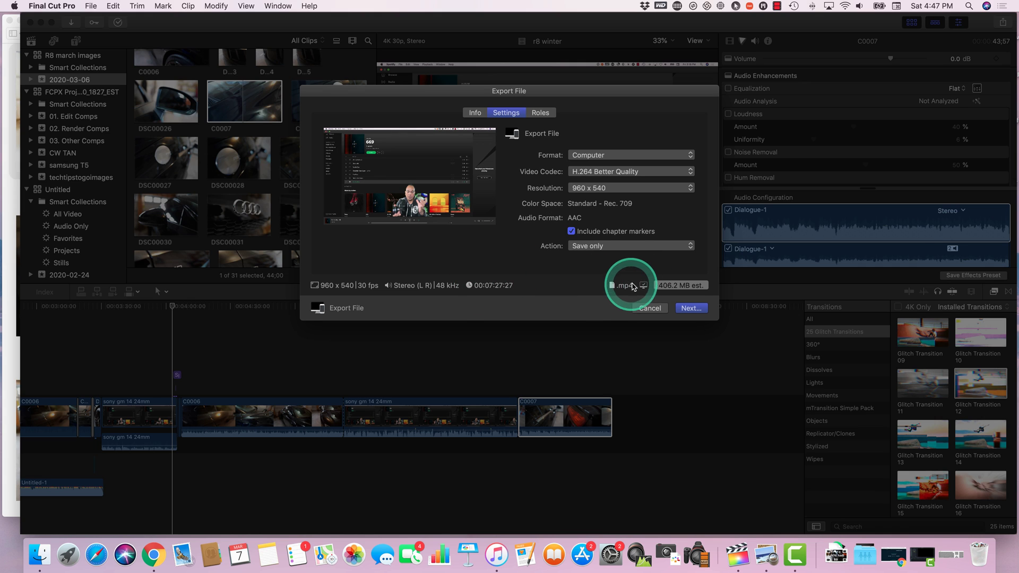
pyautogui.click(644, 191)
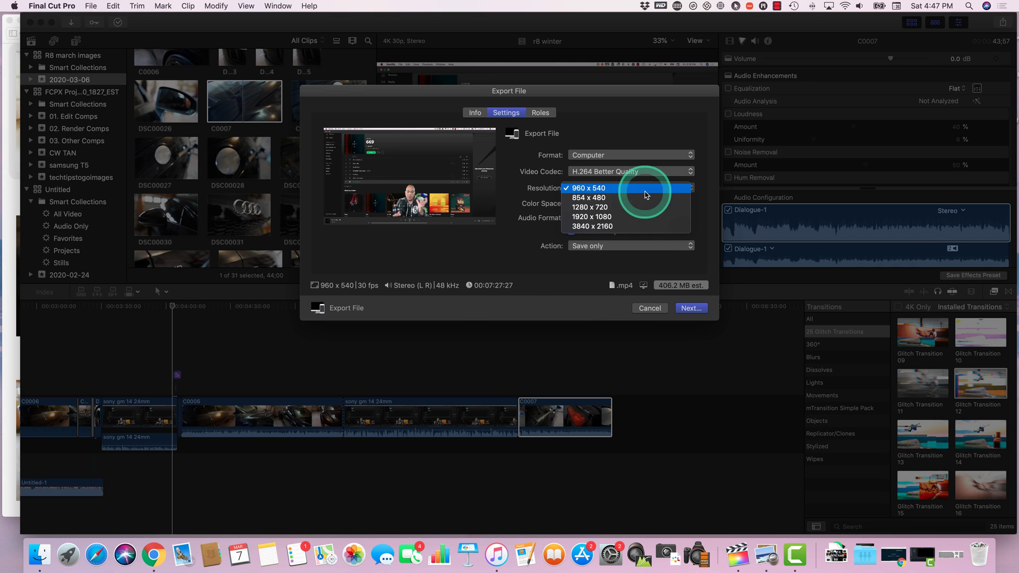
pyautogui.click(642, 226)
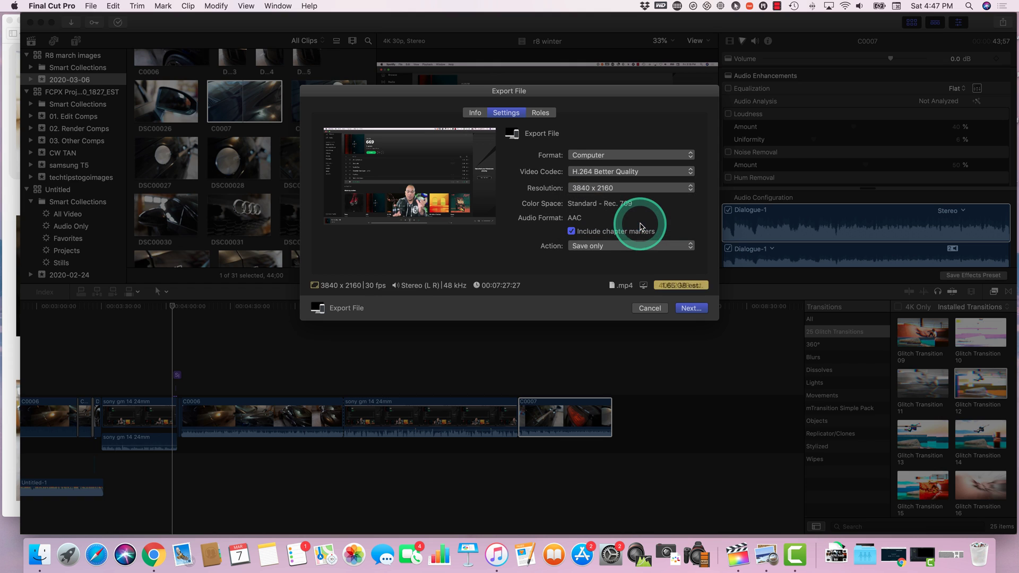
pyautogui.click(476, 114)
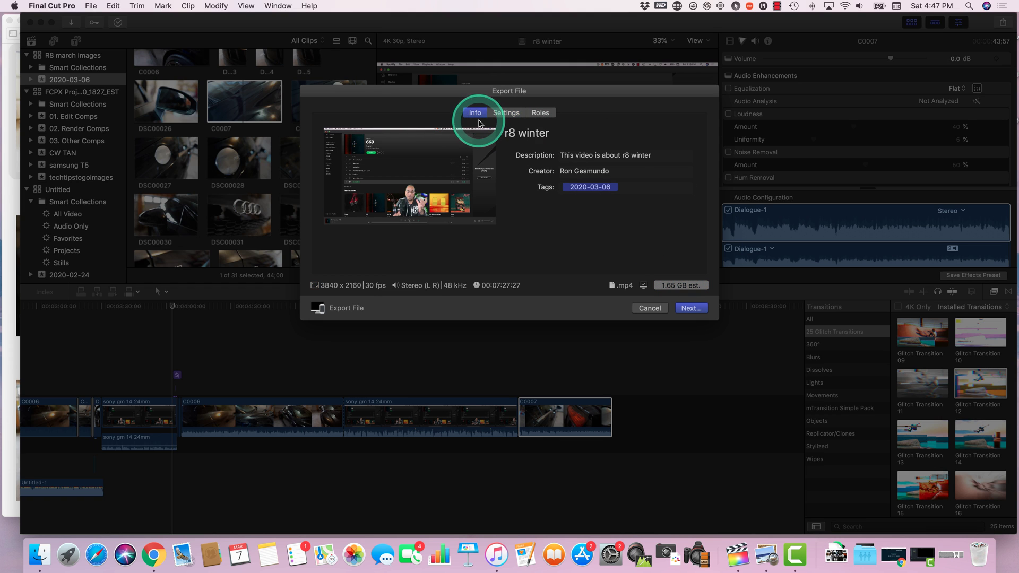
pyautogui.click(504, 113)
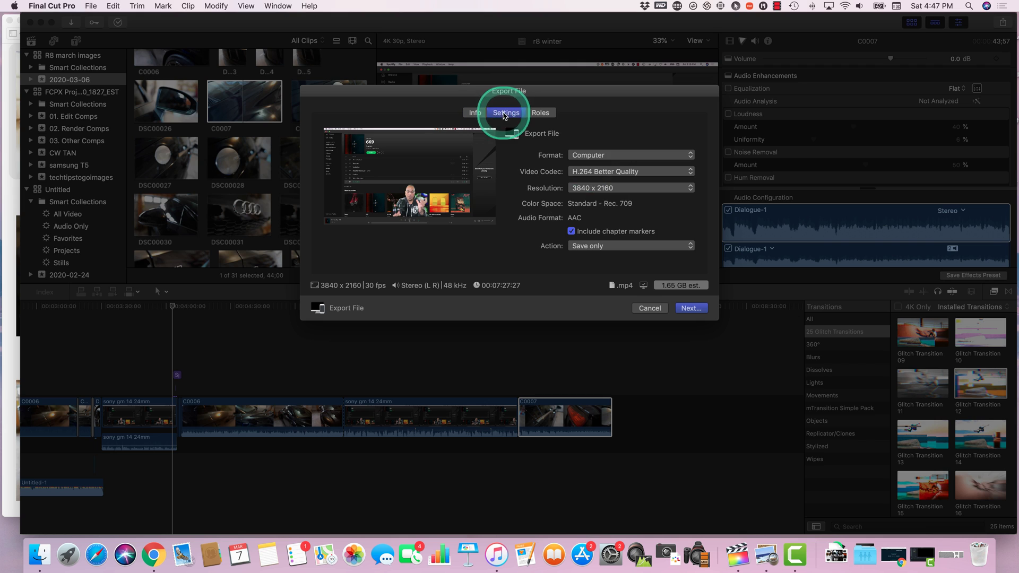
# Set the video codec to H.264 Faster Encode and review the Roles and Info tabs
pyautogui.click(594, 171)
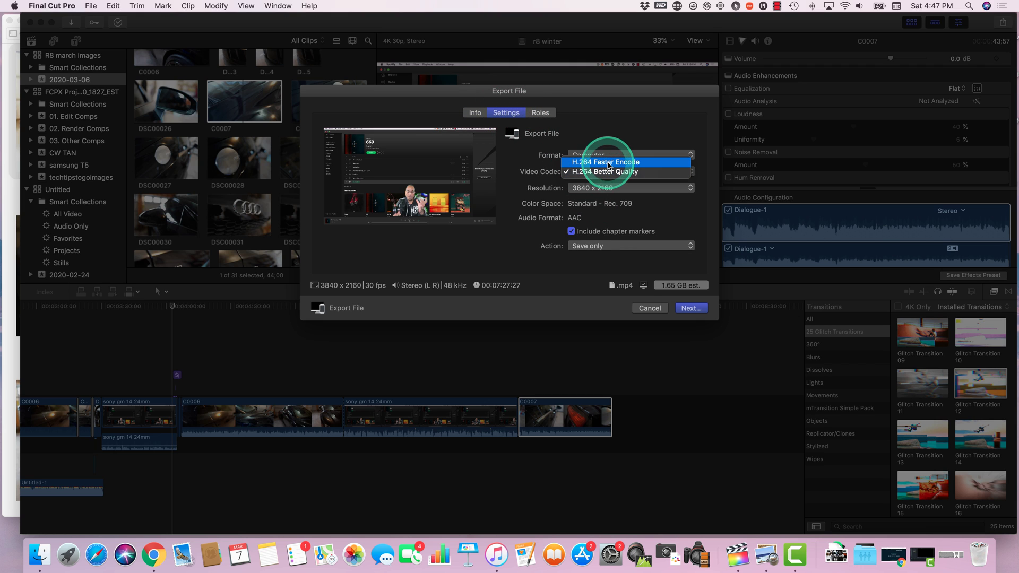
pyautogui.click(608, 163)
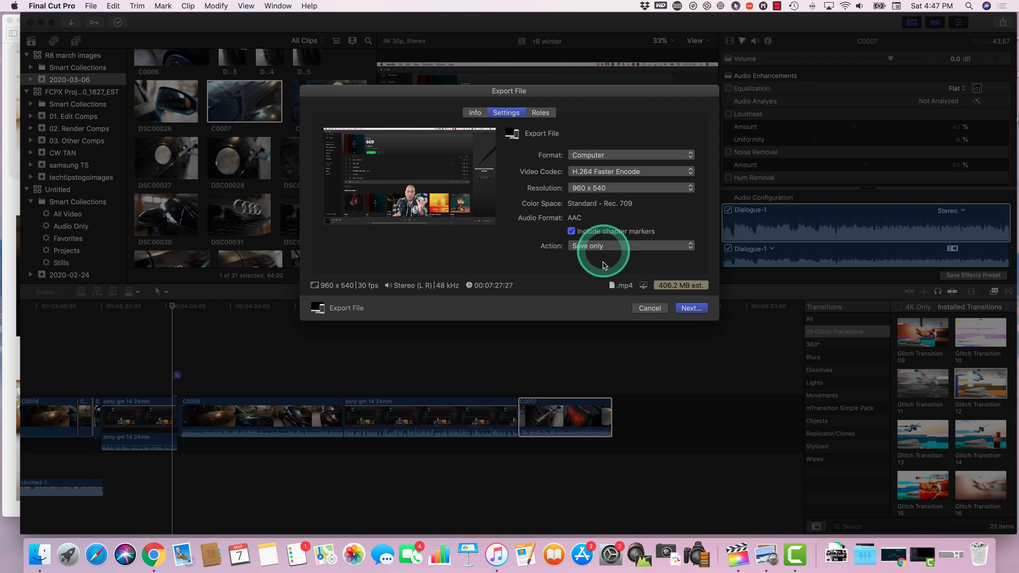
pyautogui.click(540, 113)
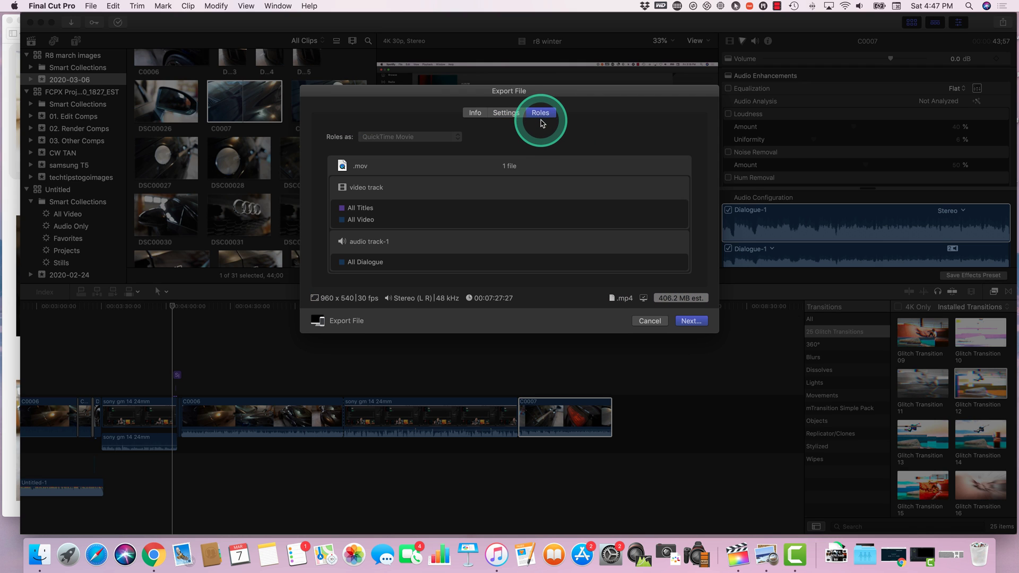
pyautogui.click(514, 114)
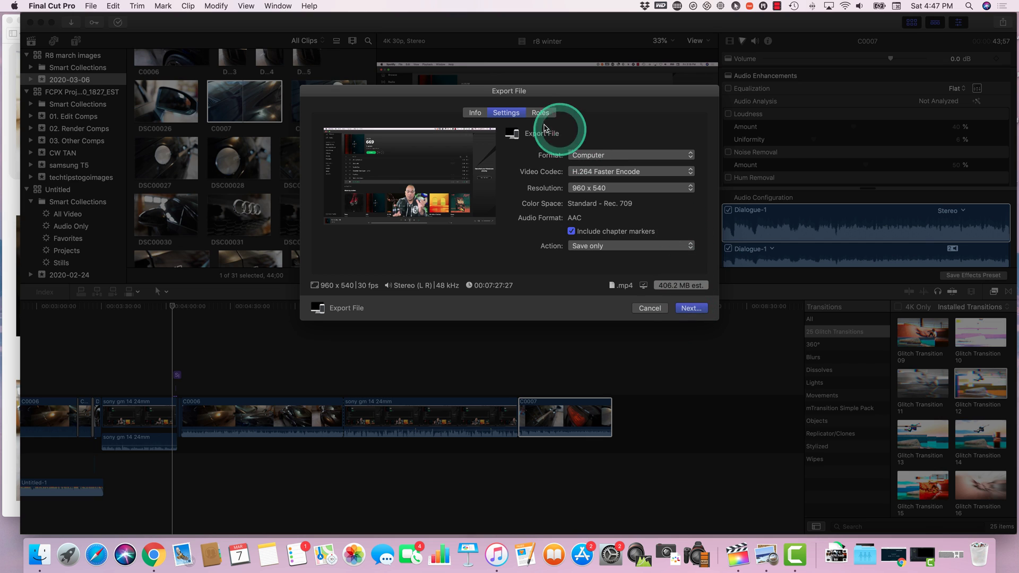
pyautogui.click(475, 113)
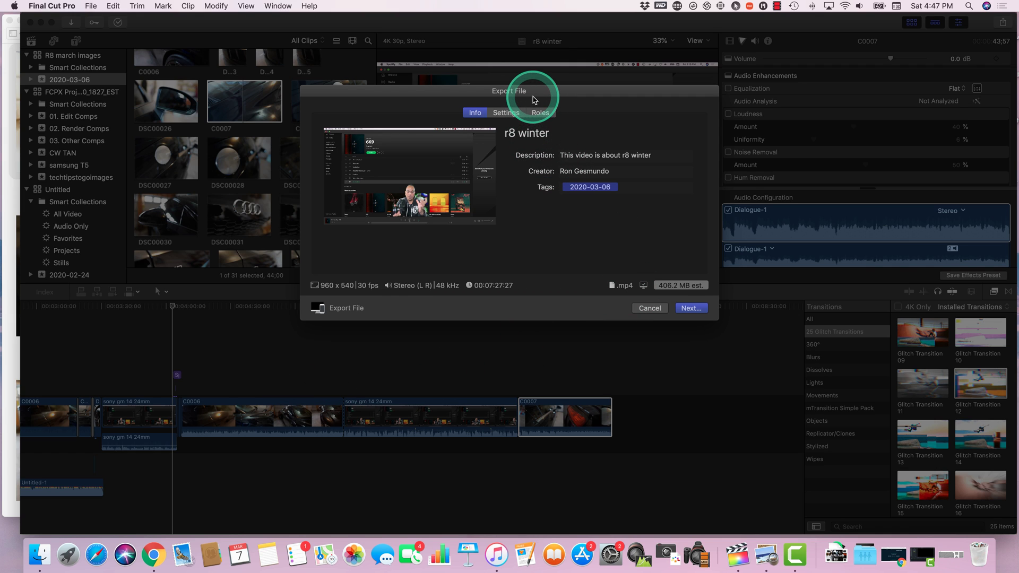
# Cancel the pending export and select every clip in the timeline
pyautogui.click(637, 313)
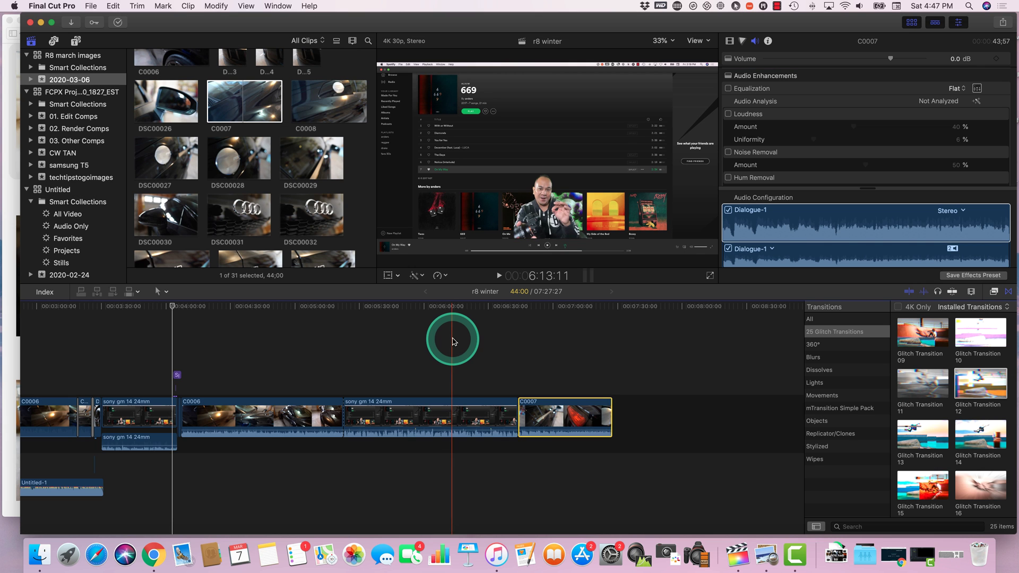
pyautogui.hscroll(-1, 358, 352)
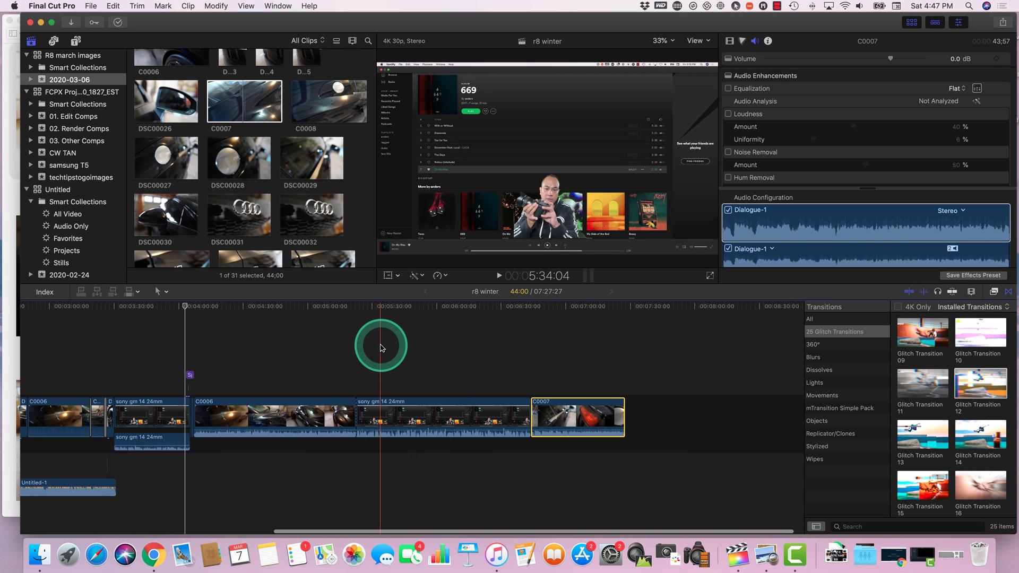
pyautogui.press('super+a')
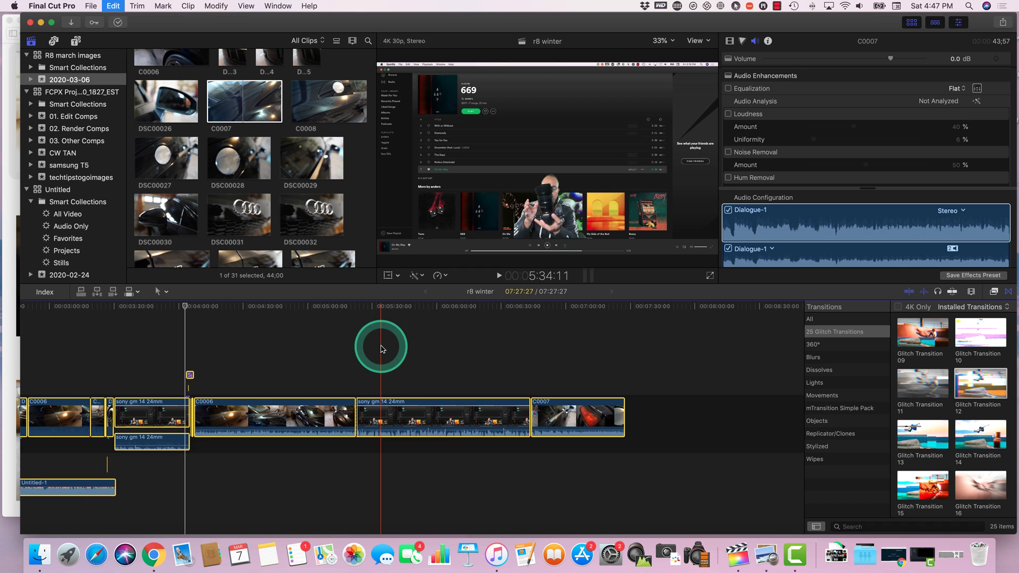
# Combine the selected clips into a compound clip named 'compound test', then deselect it
pyautogui.rightClick(399, 408)
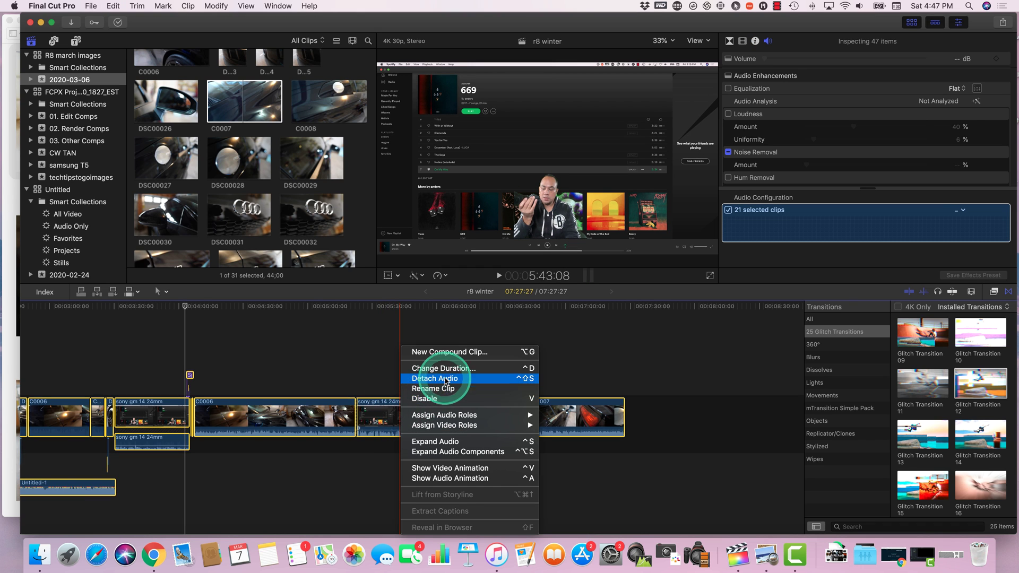
pyautogui.click(455, 352)
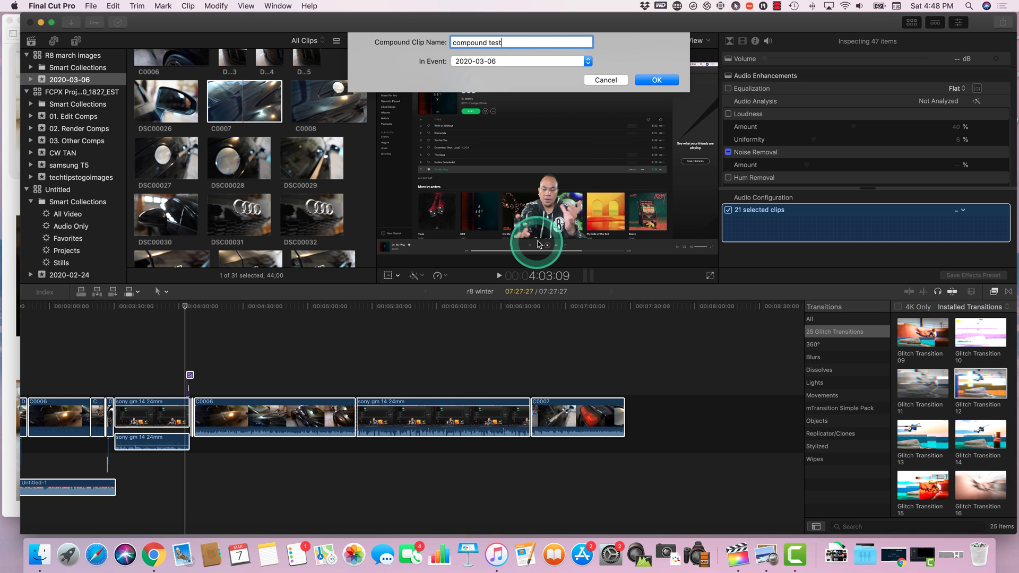
pyautogui.click(663, 81)
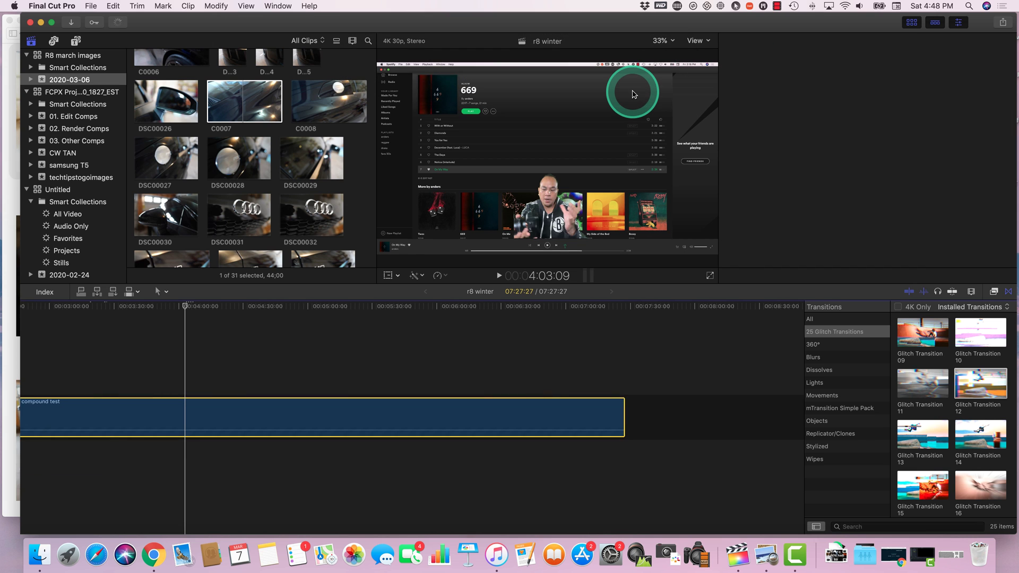
pyautogui.click(349, 362)
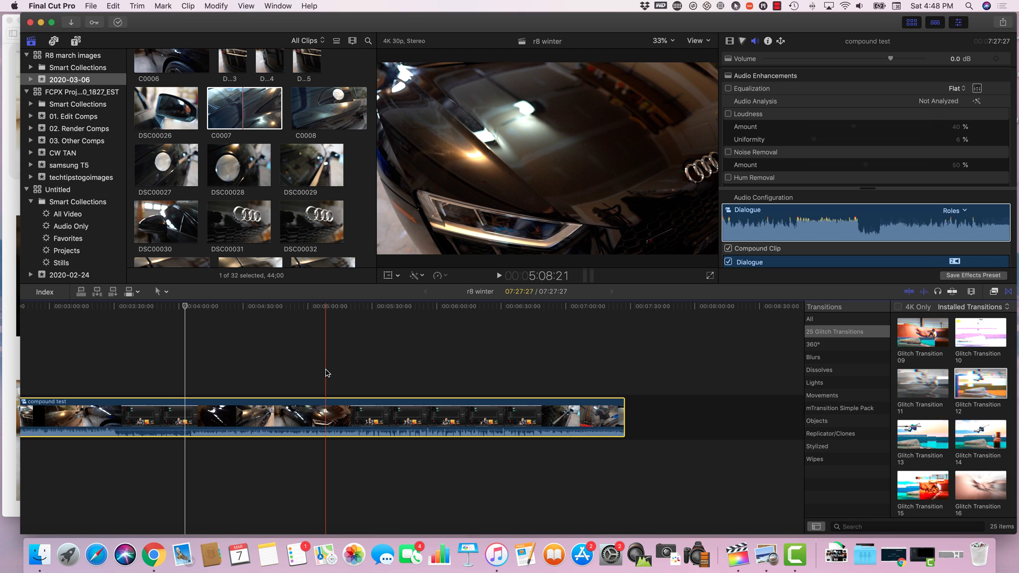
pyautogui.click(327, 373)
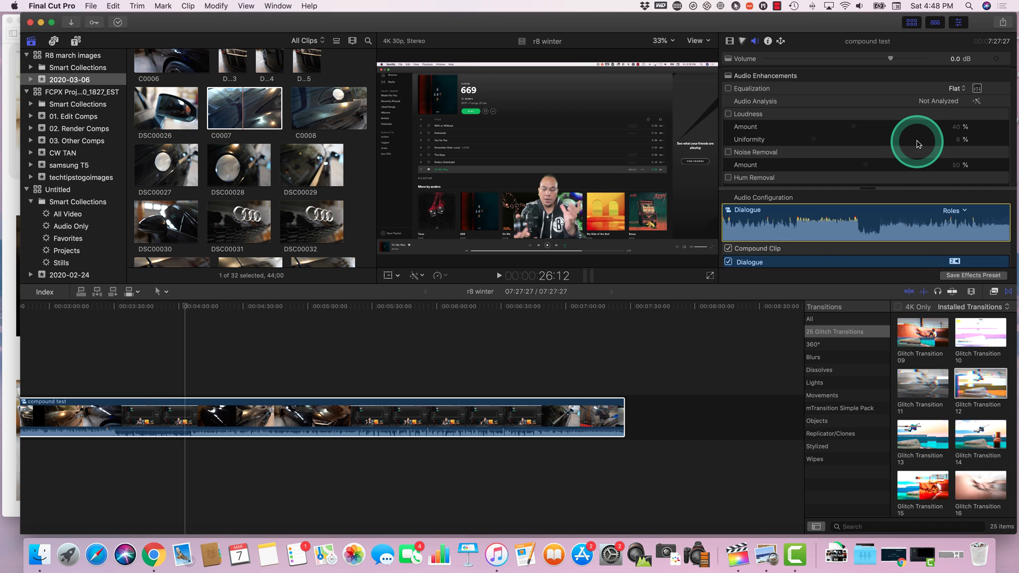
# Start a file export of the project set to Audio Only in WAV format
pyautogui.click(997, 26)
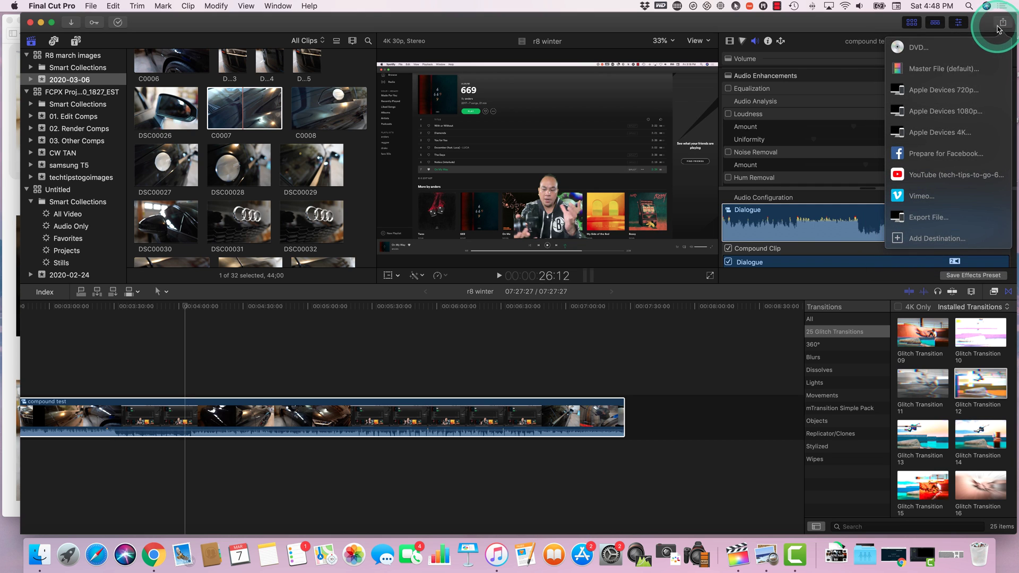
pyautogui.click(928, 216)
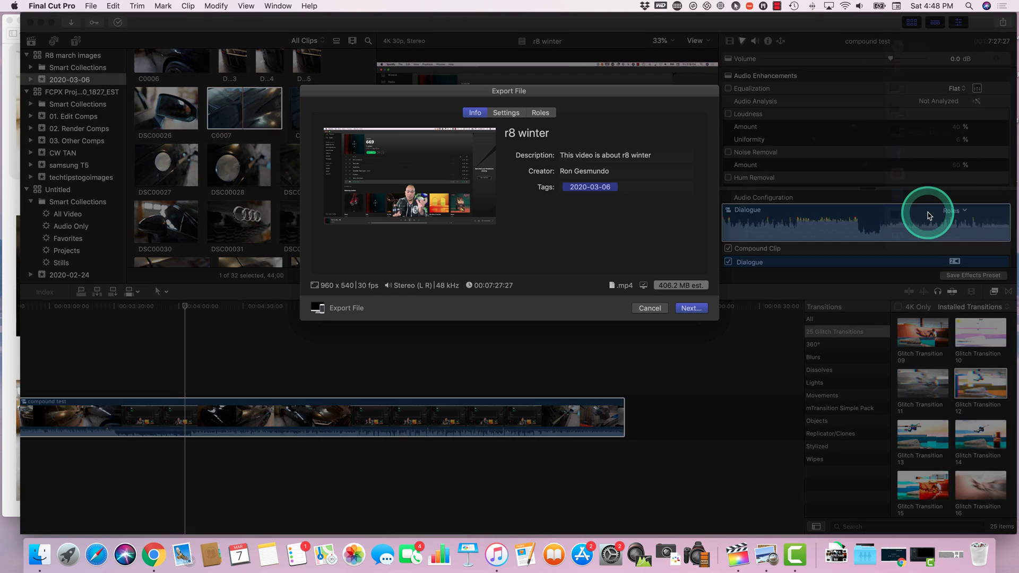
pyautogui.click(514, 119)
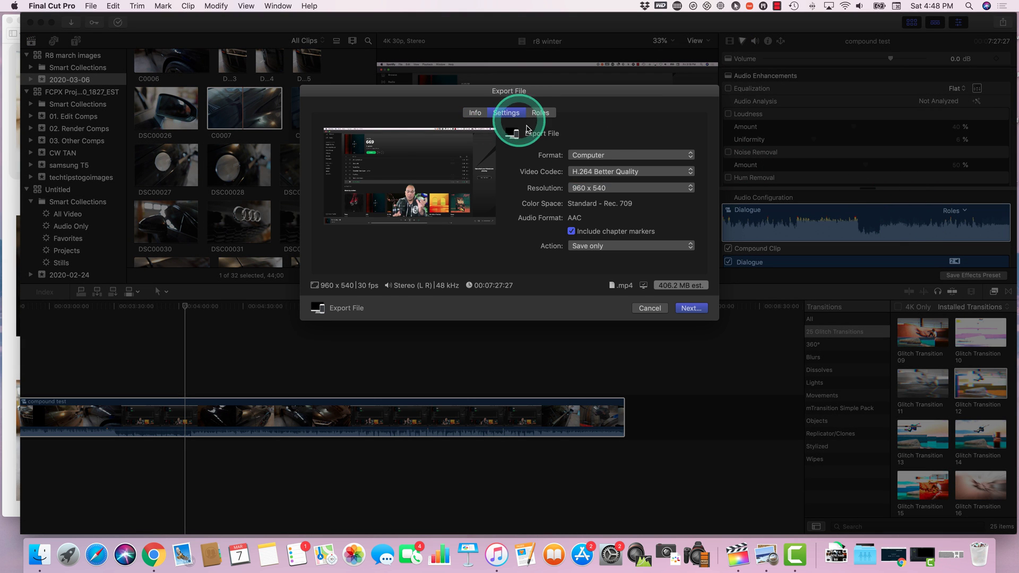
pyautogui.click(618, 155)
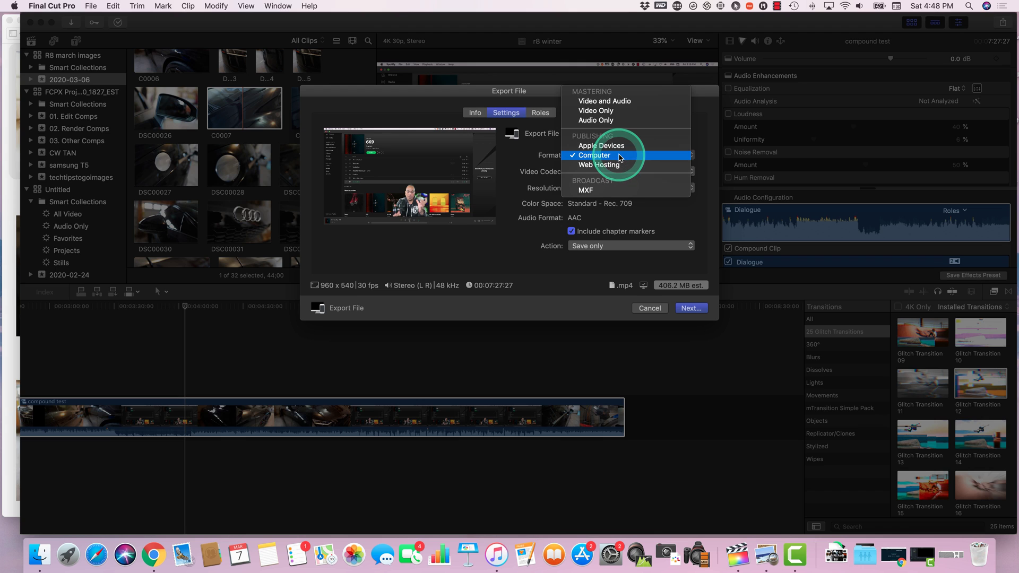
pyautogui.click(623, 121)
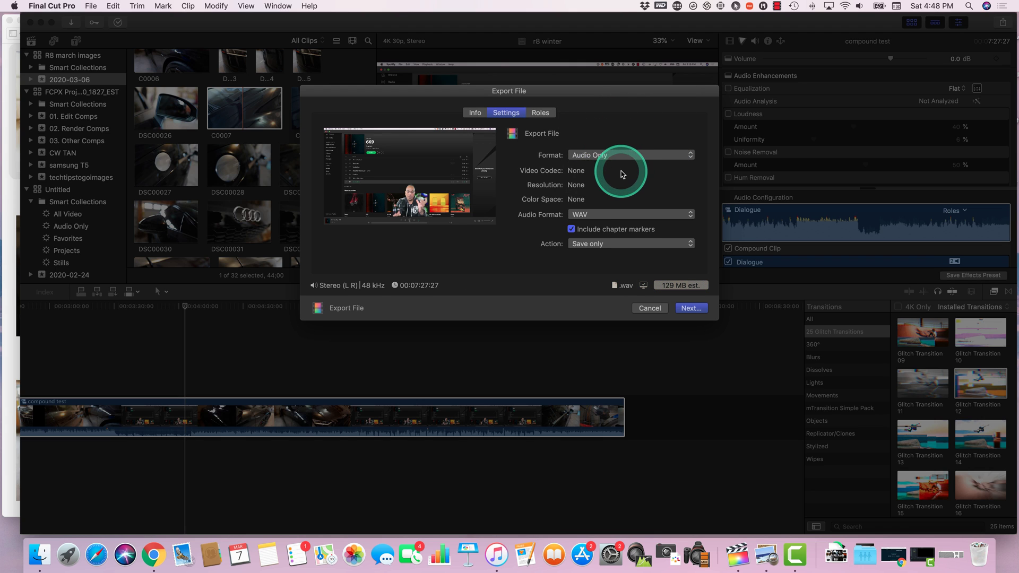
pyautogui.click(643, 214)
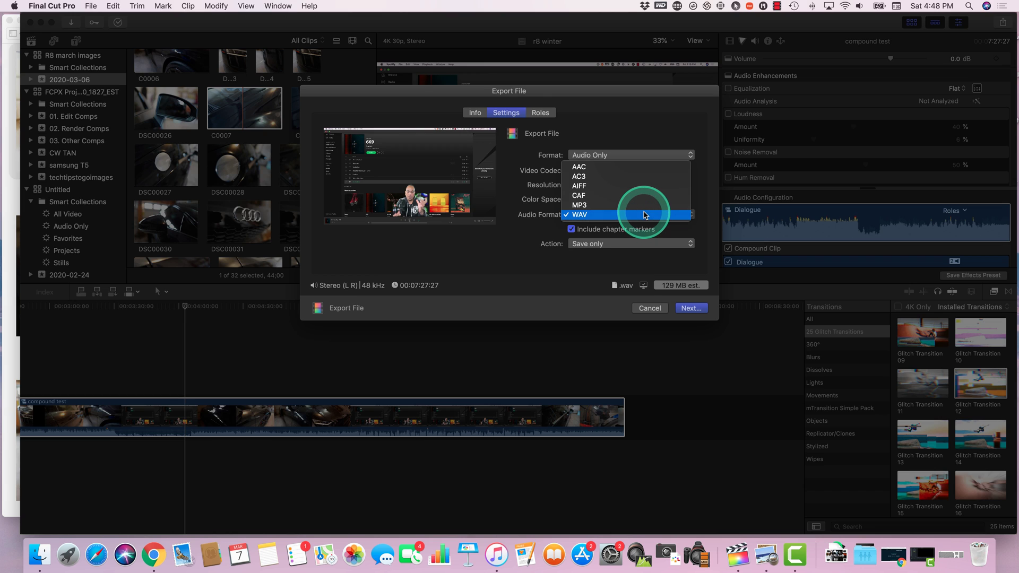
pyautogui.click(599, 216)
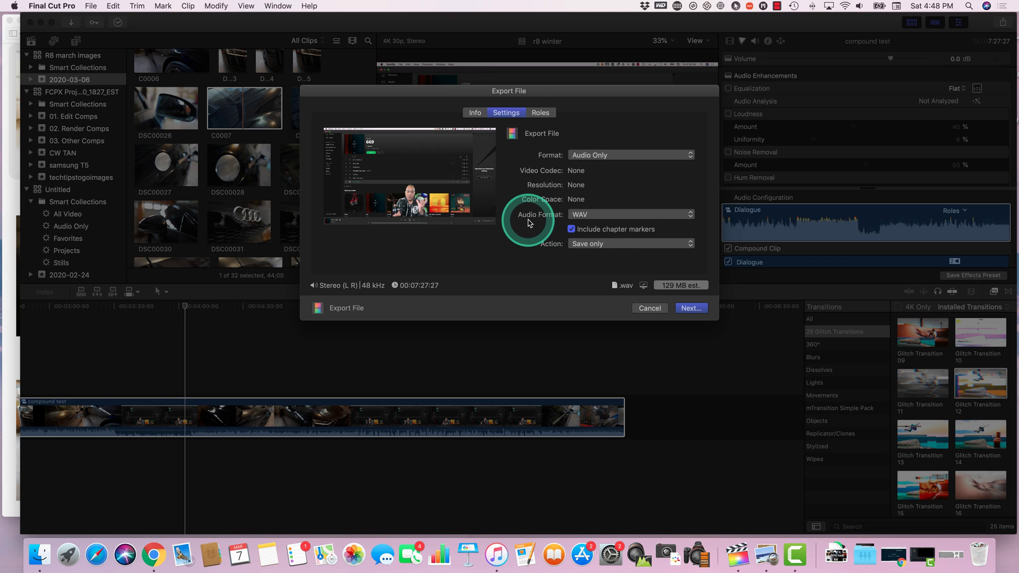
# Review the export's Roles and Info tabs, then return to Settings
pyautogui.click(537, 114)
pyautogui.click(478, 113)
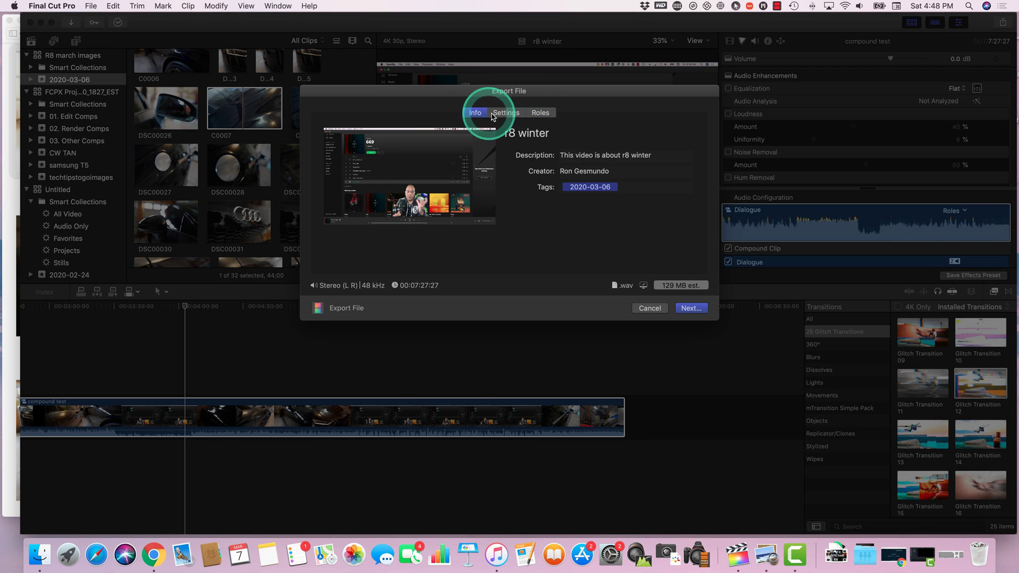
pyautogui.click(510, 113)
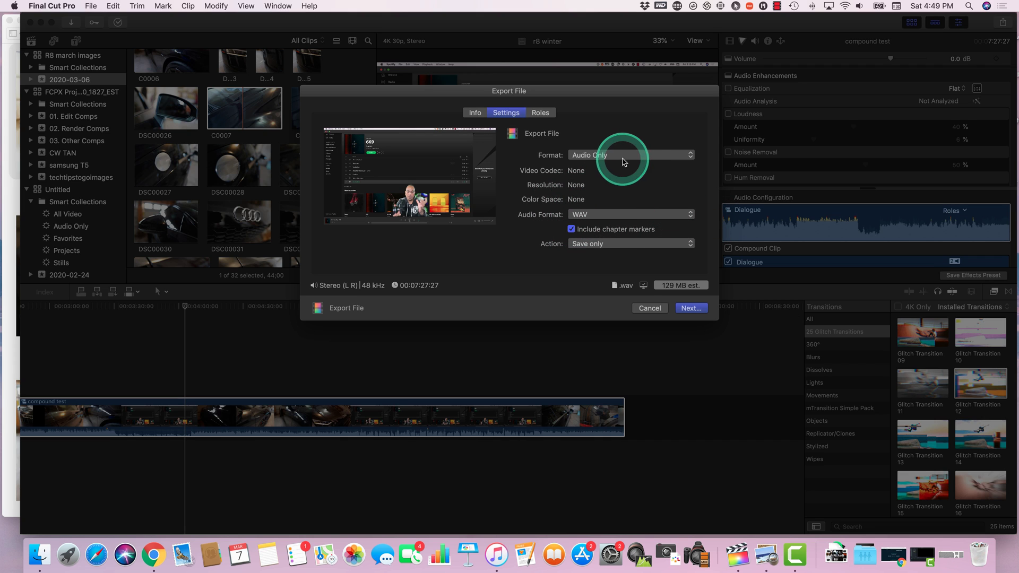
# Cancel the audio export and dismiss the viewer's Transform/Crop/Distort pop-up without choosing an option
pyautogui.click(637, 307)
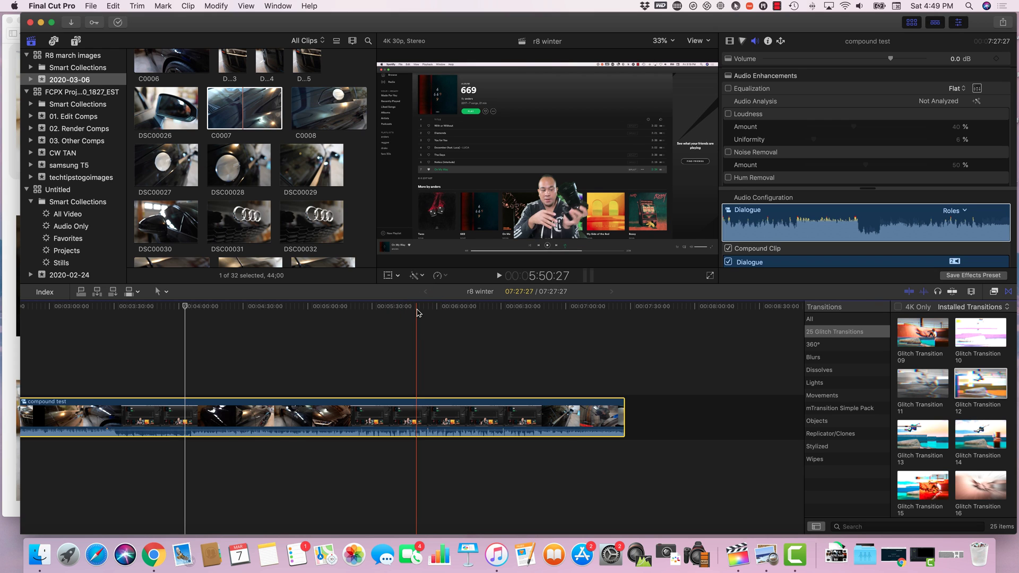
pyautogui.hscroll(1, 417, 312)
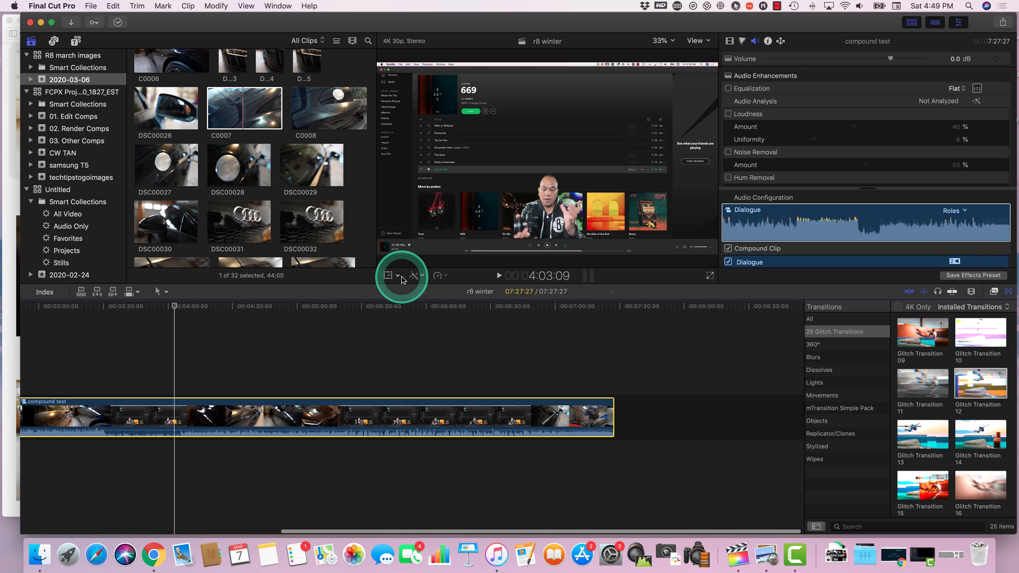
pyautogui.click(398, 277)
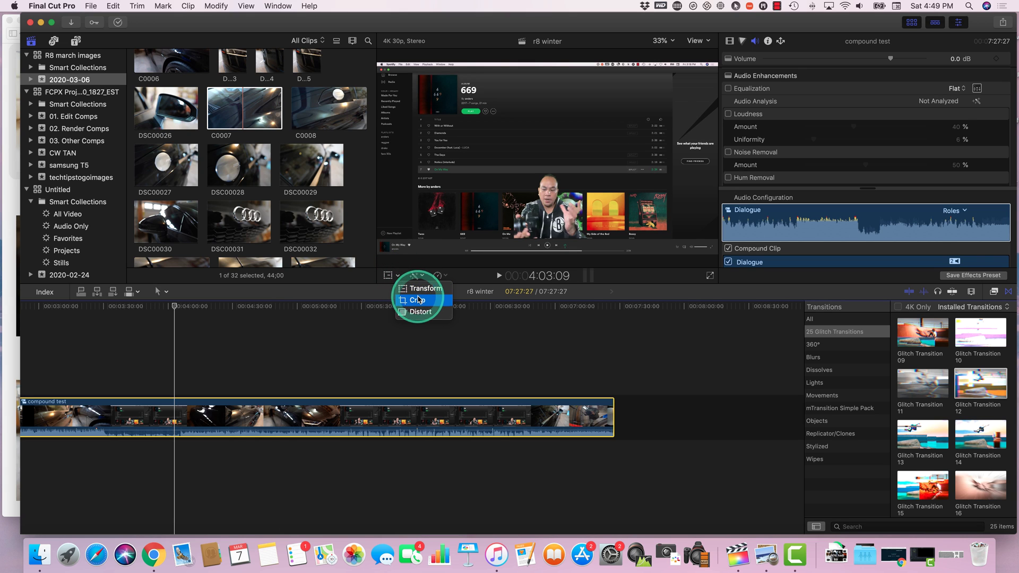
pyautogui.click(340, 343)
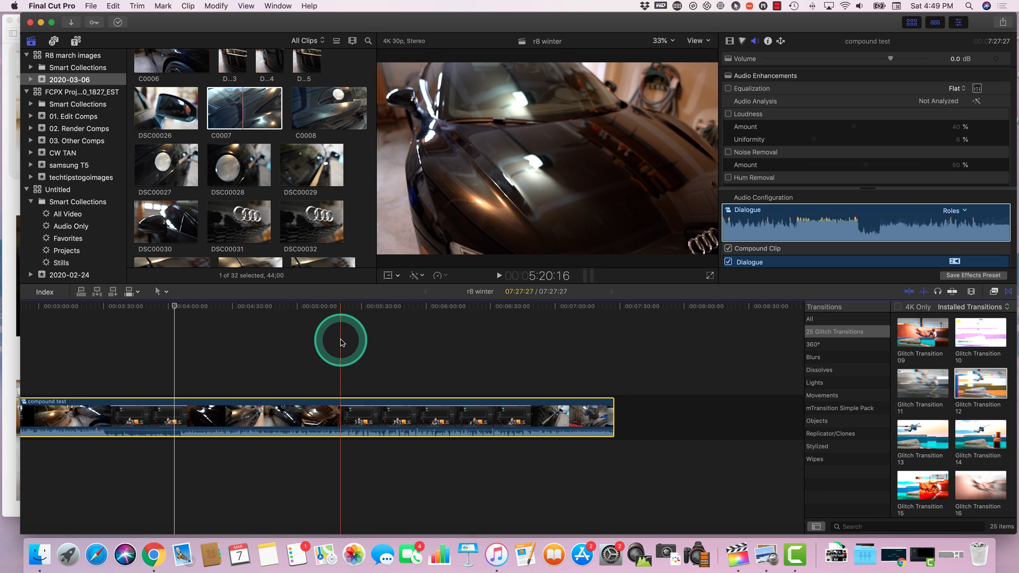
pyautogui.click(344, 342)
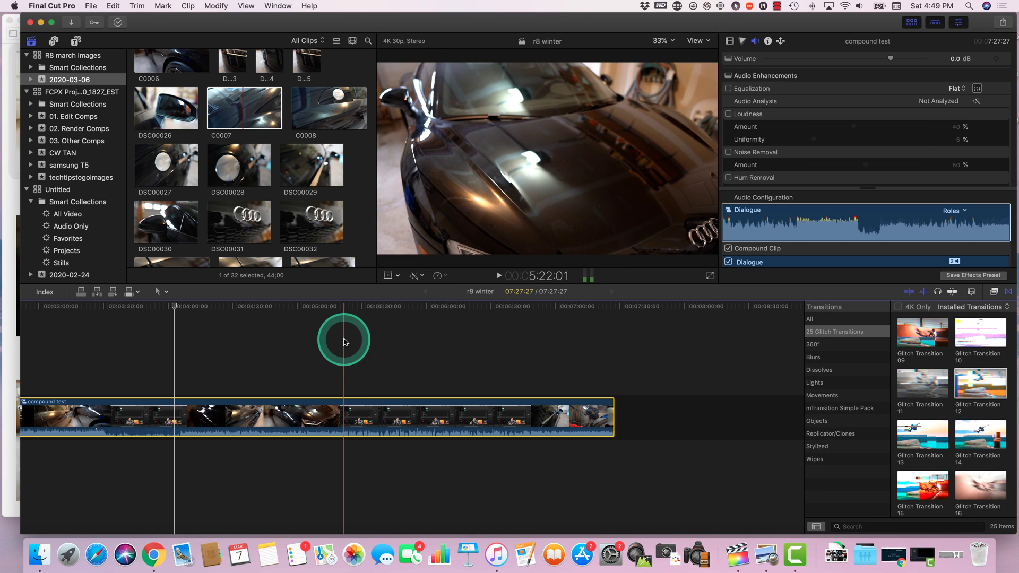